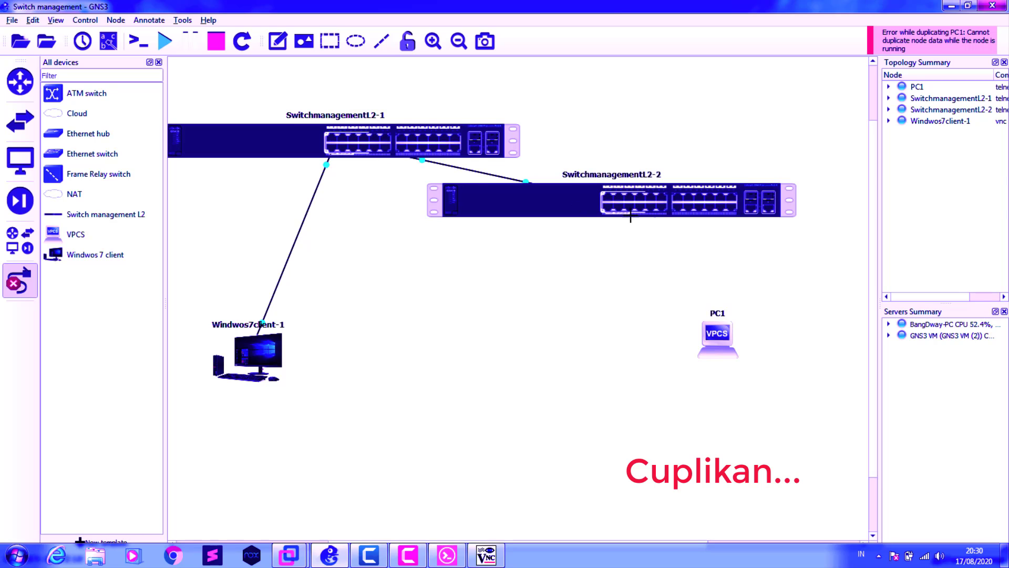
- Link a port on SwitchmanagementL2-2 to the Ethernet0 port of PC1
click(617, 204)
click(628, 215)
click(717, 332)
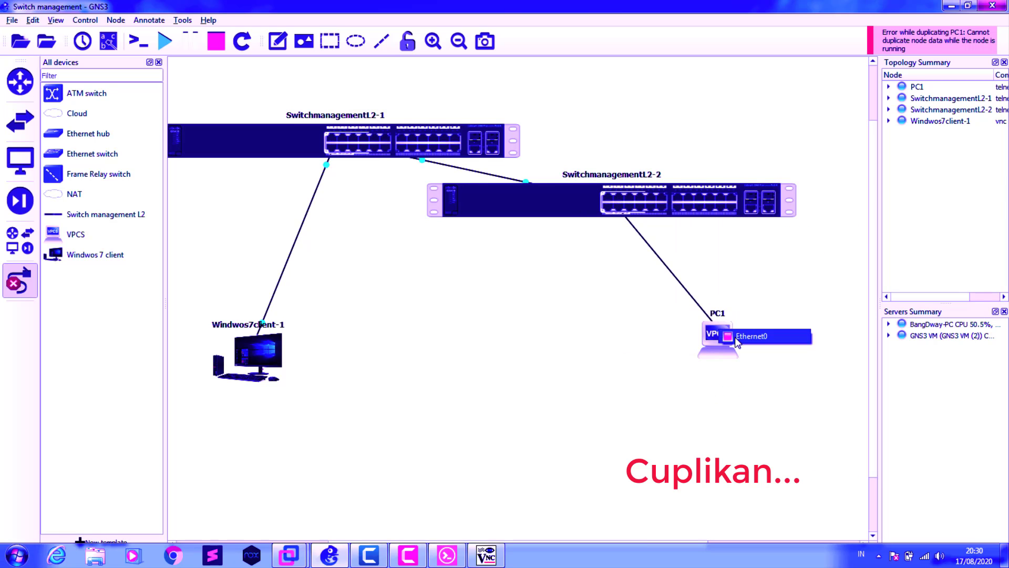
click(724, 338)
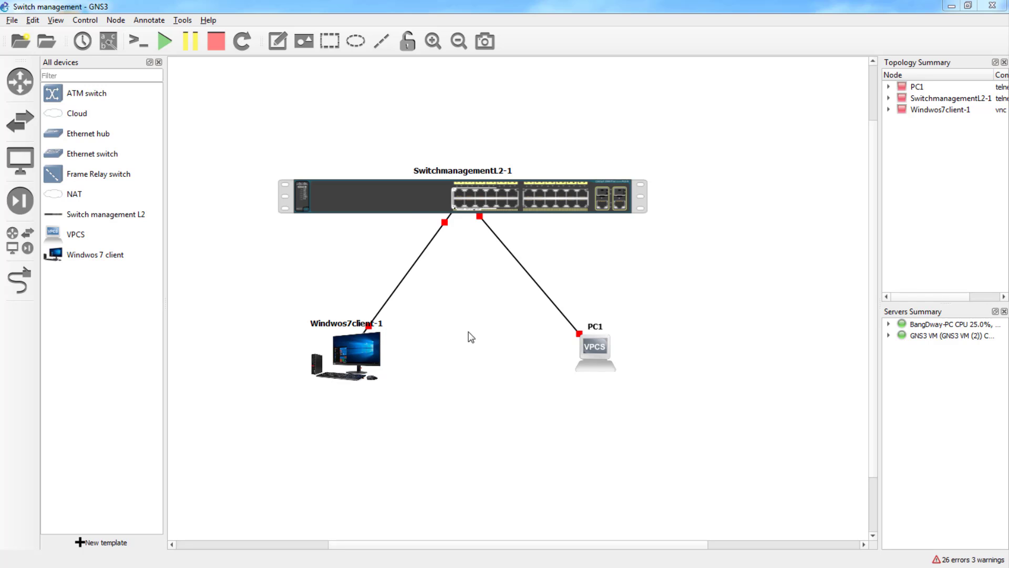
- Start the SwitchmanagementL2-1 node, open its console, and return to the topology
right_click(408, 200)
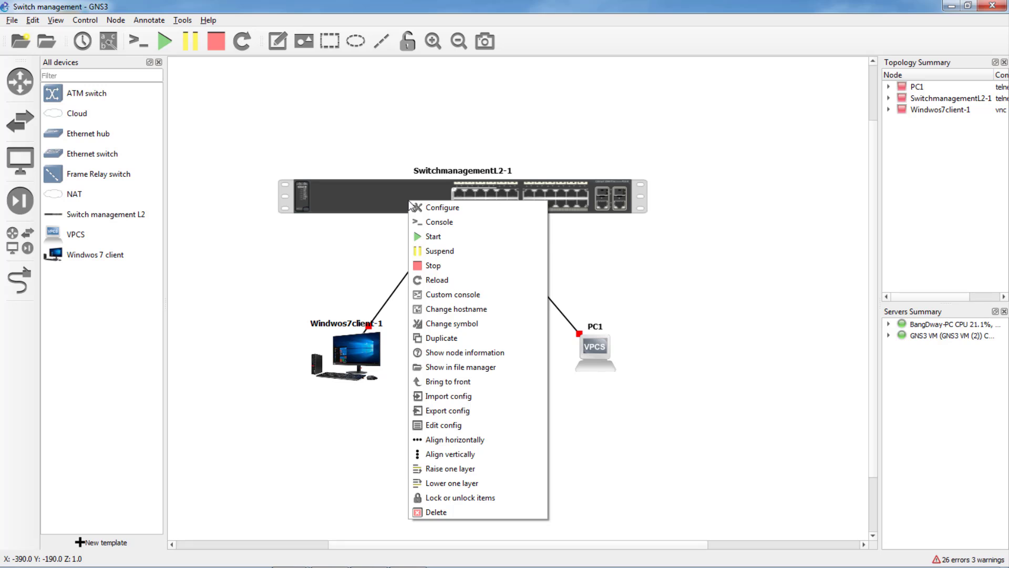
click(426, 236)
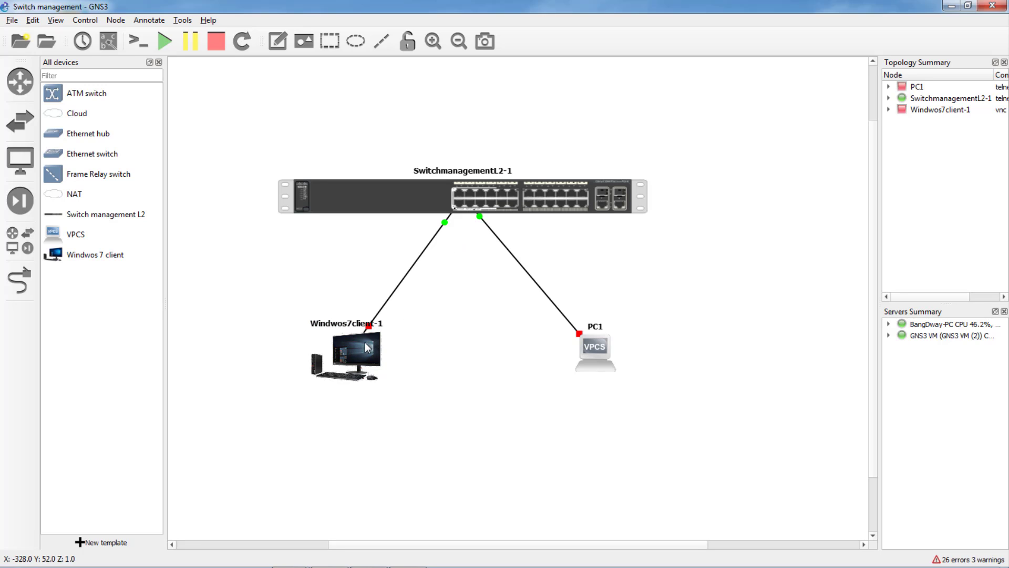
right_click(439, 195)
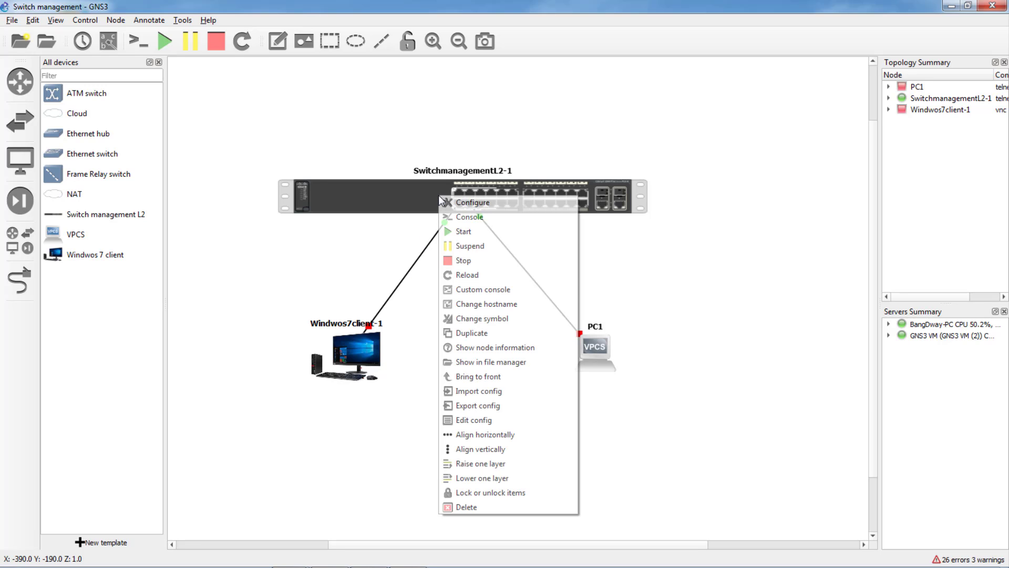
click(459, 217)
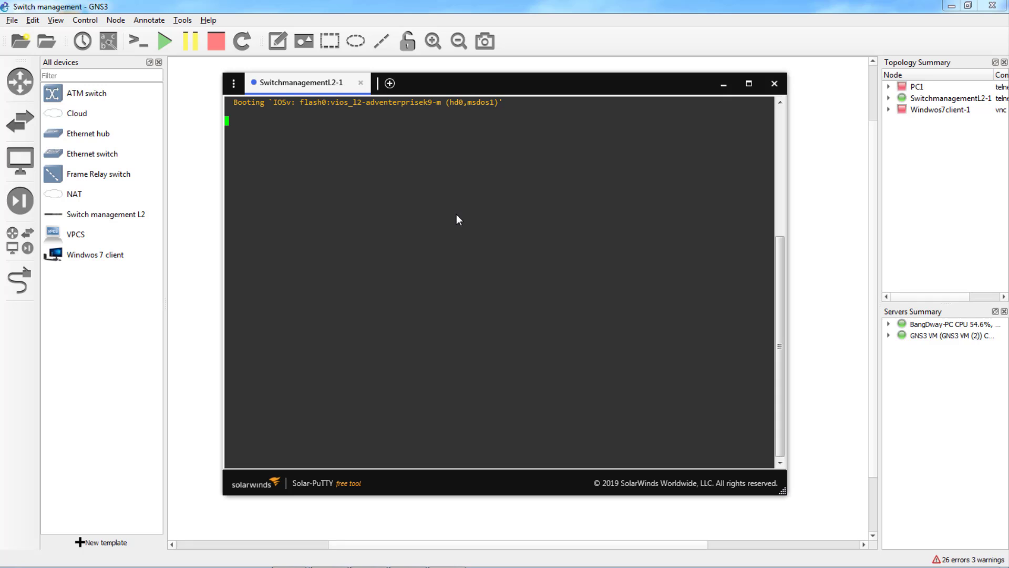
click(202, 205)
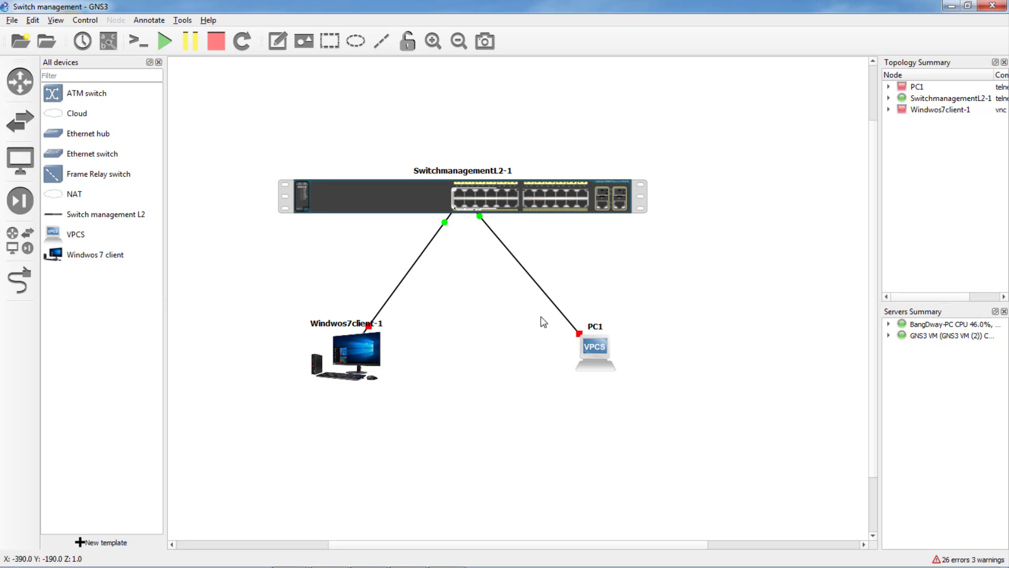
- Start the Windows 7 client and PC1 nodes
right_click(355, 355)
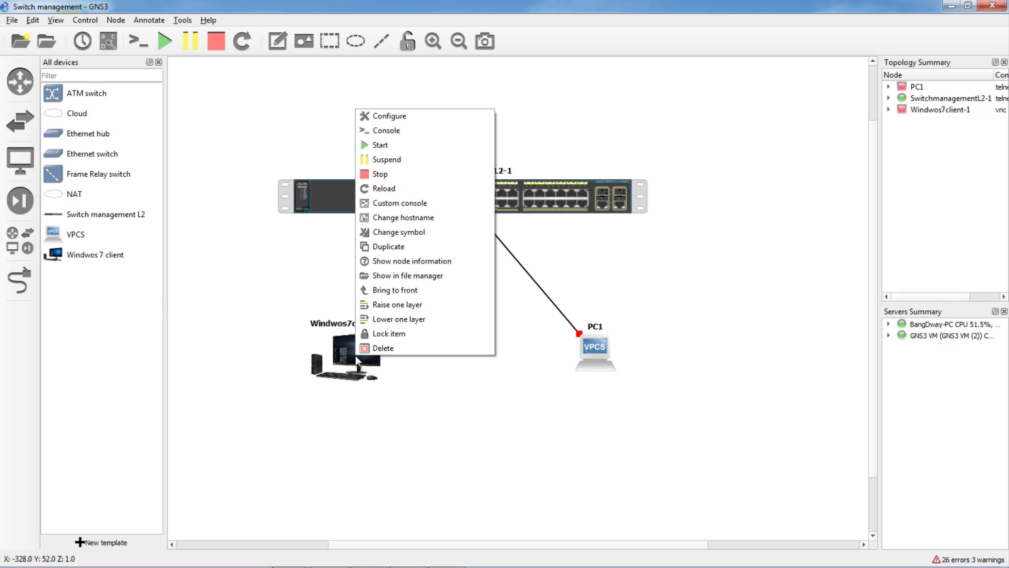
click(377, 145)
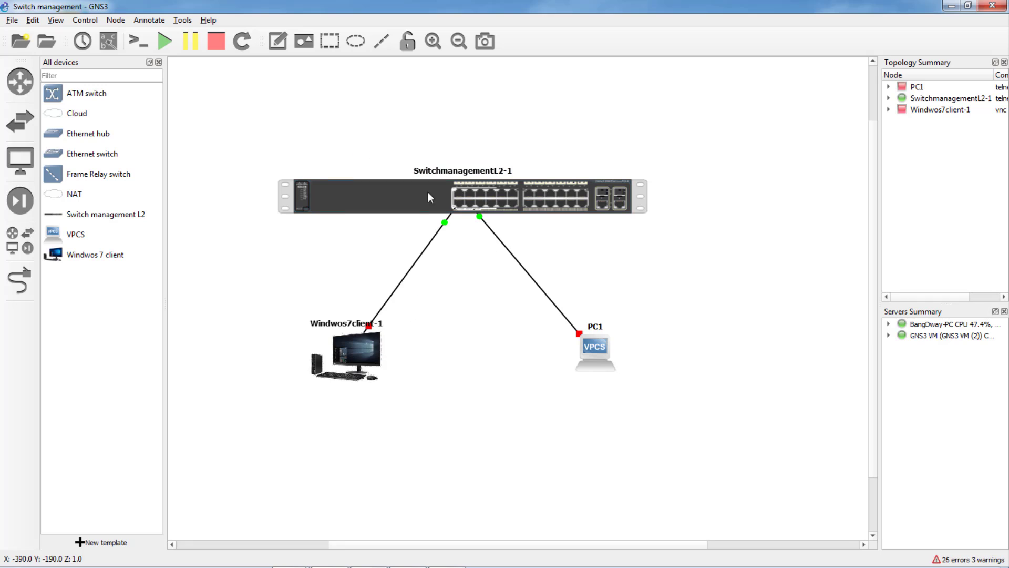
right_click(594, 344)
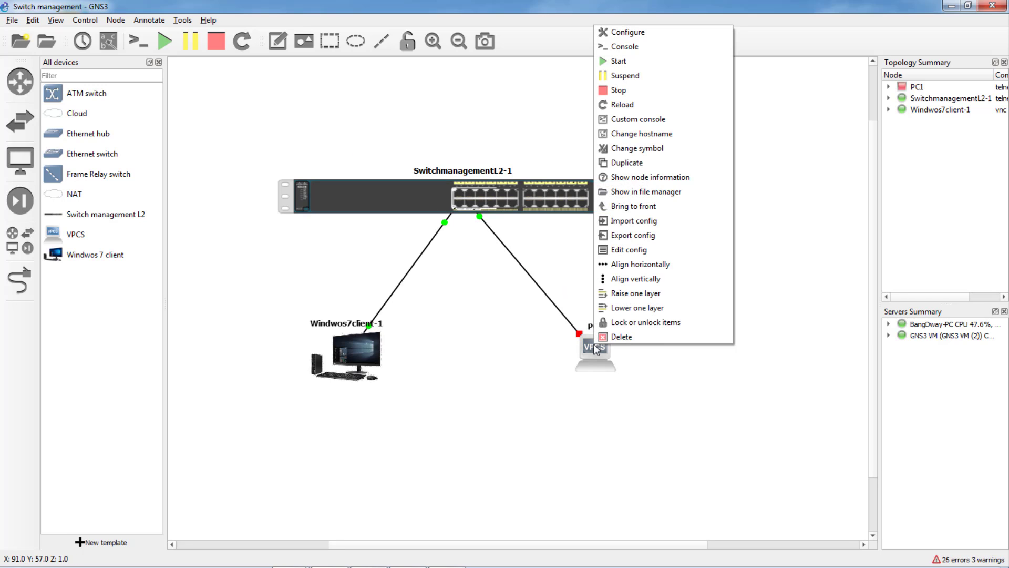
click(616, 61)
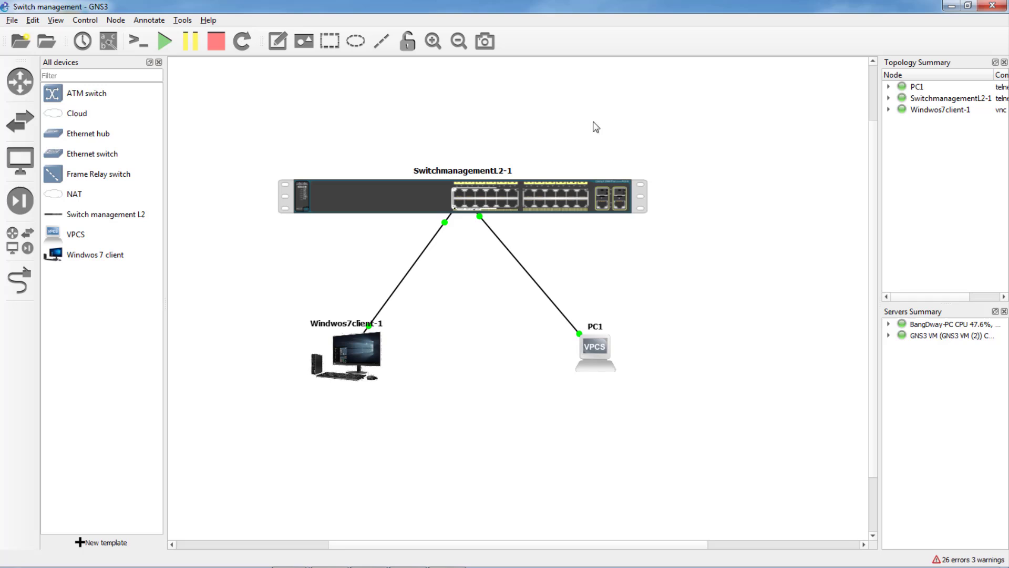
- Open the consoles of the Windows 7 client and PC1, and boot the client with Start Windows Normally
right_click(366, 354)
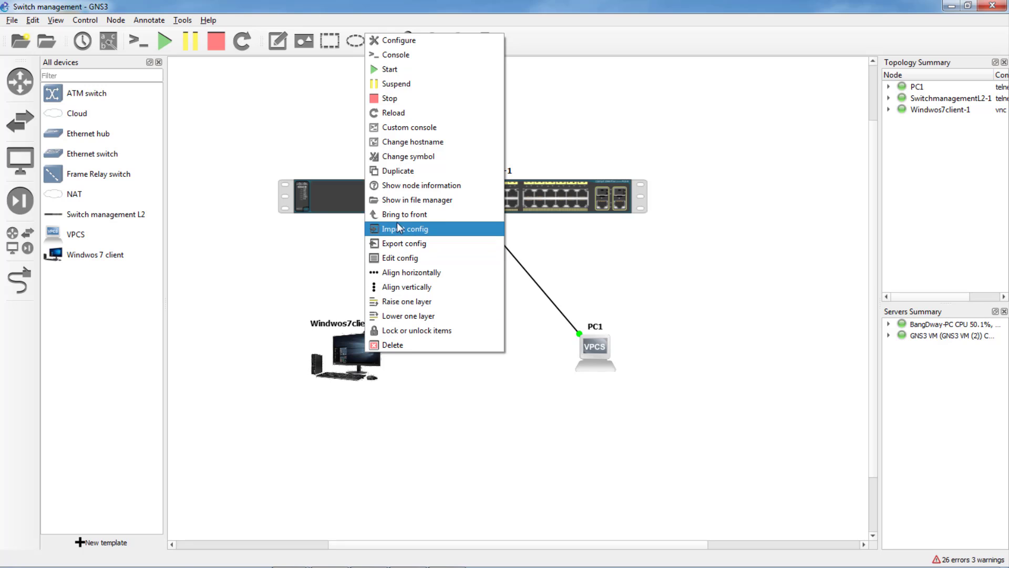
click(391, 59)
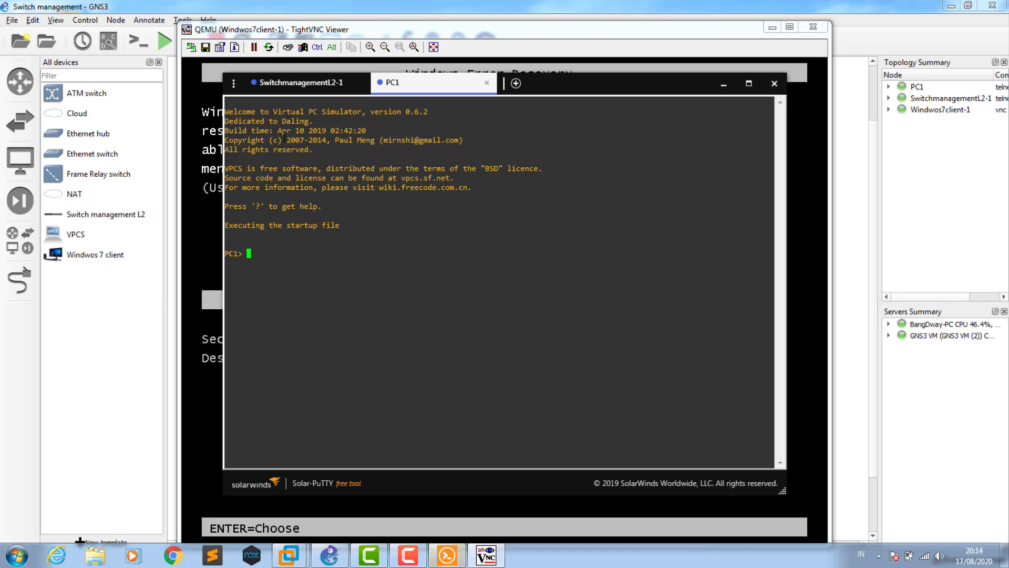
click(206, 263)
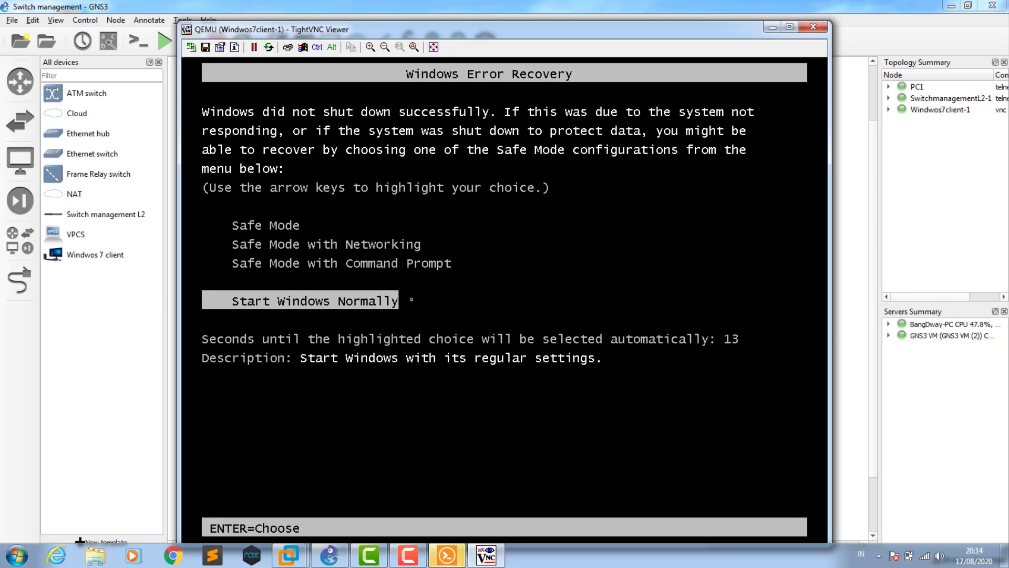
key(Return)
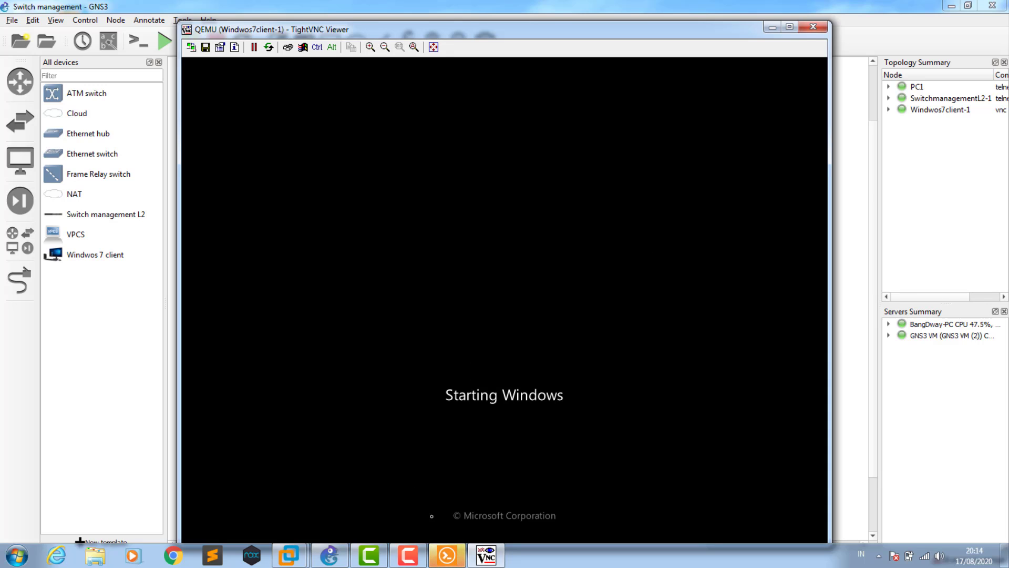
- Switch to Solar-PuTTY, check the switch's boot progress, and display PC1's IP configuration with sh ip
click(447, 555)
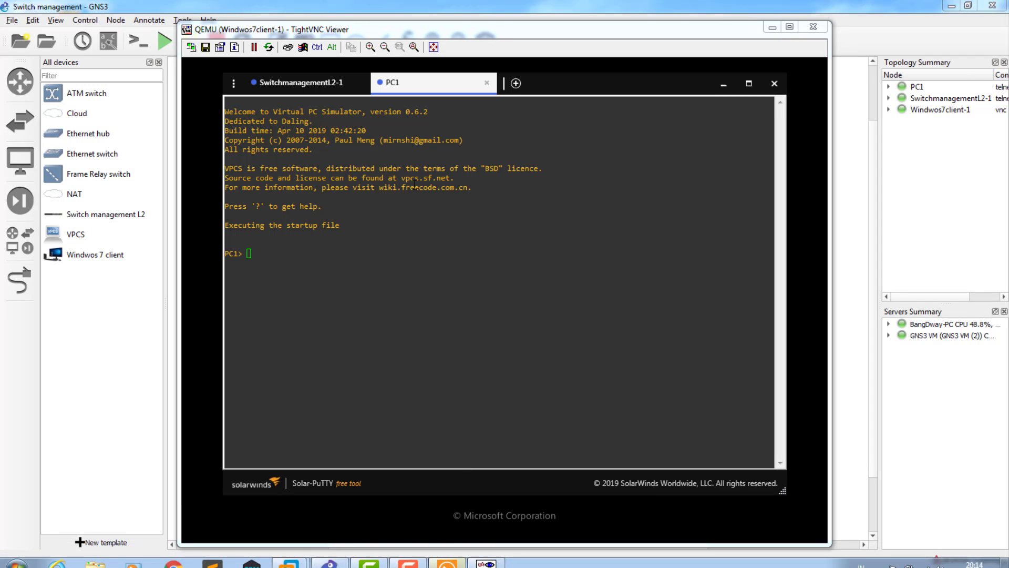
click(283, 86)
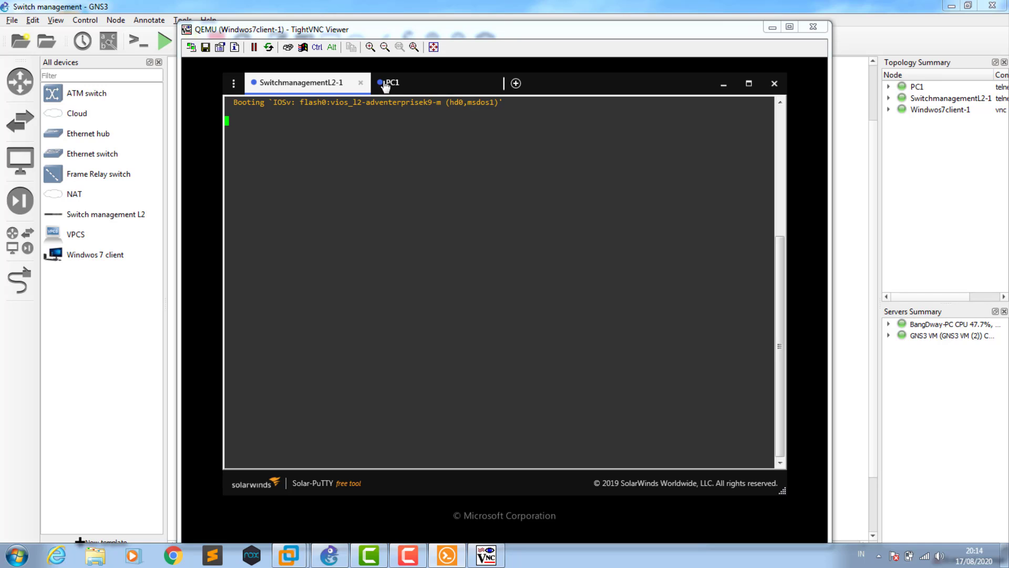
click(402, 85)
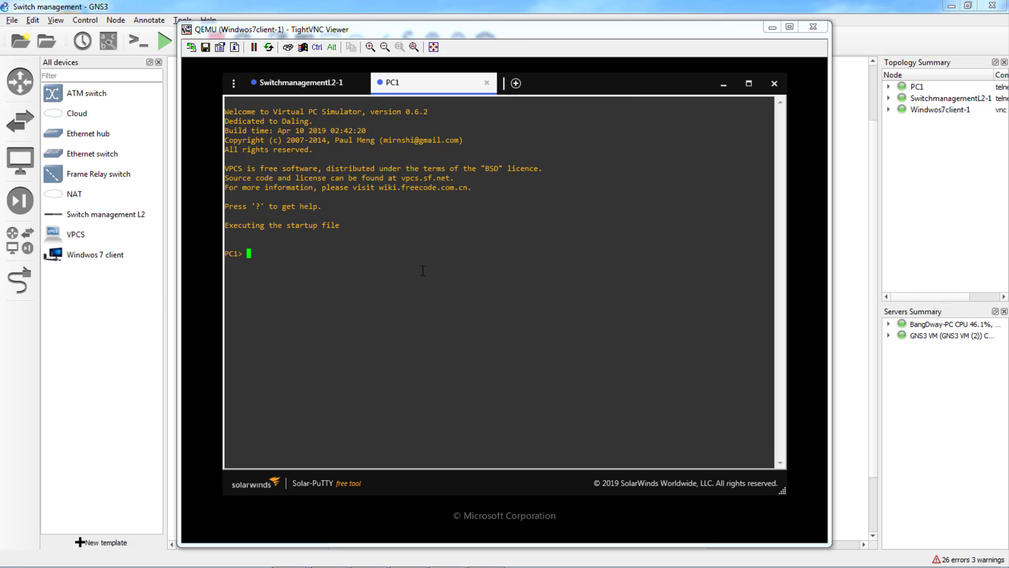
text(sh ip)
key(Return)
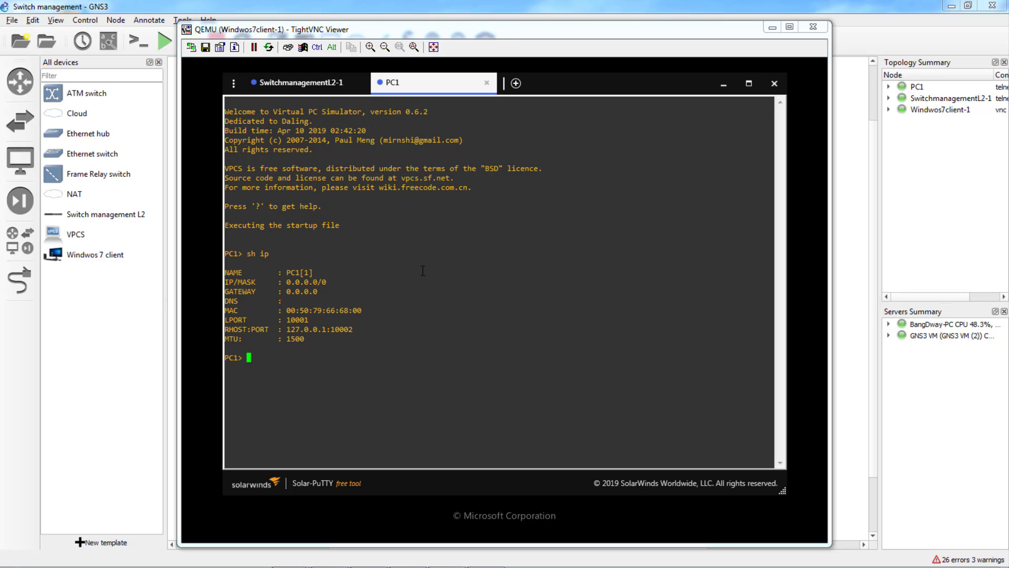
- Assign PC1 the address 192.168.1.2 with mask 255.255.255.0 and verify it with sh ip
text(ip 192.168.1.2 255.255.255.0)
key(Return)
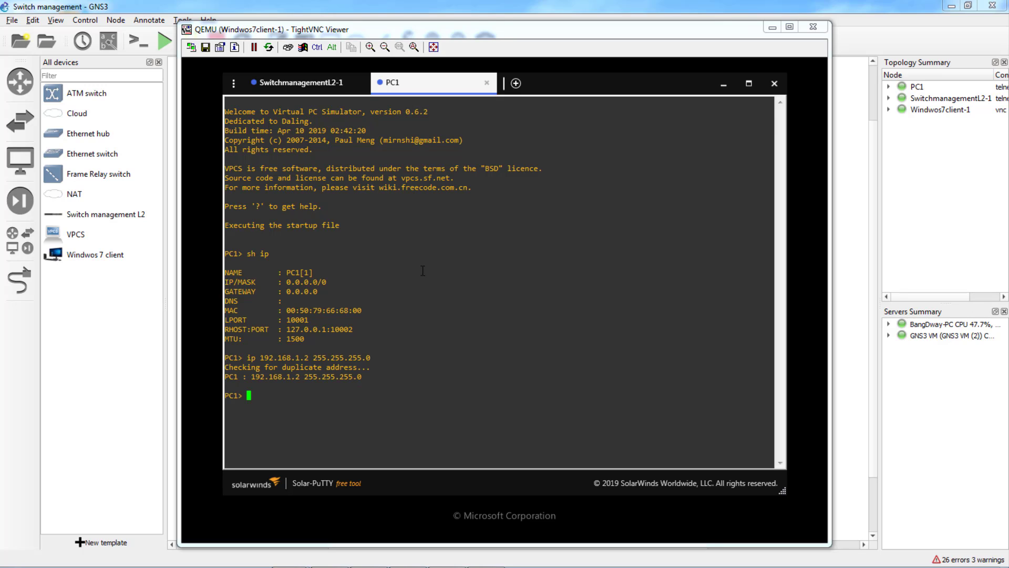
text(sh ip)
key(Return)
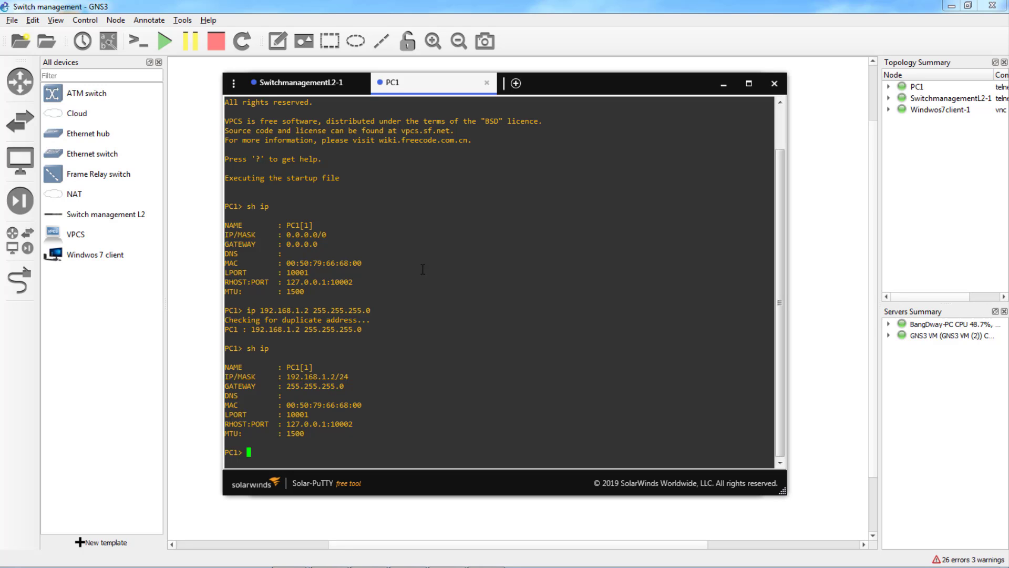
- Check the switch console, switch to TightVNC Viewer, log in to the Windows 7 client with the account password, and postpone Windows activation
click(297, 84)
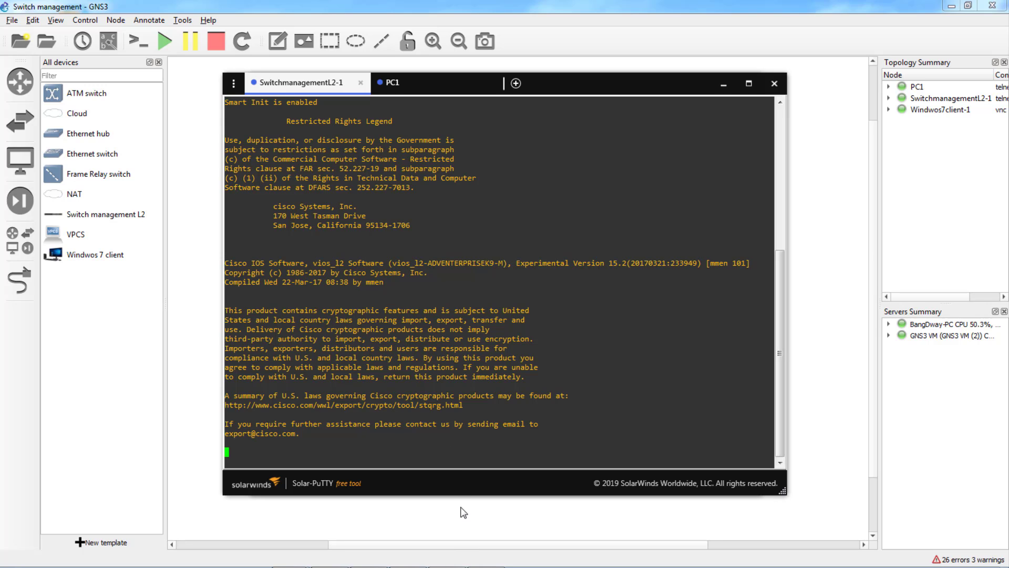
mouse_move(447, 555)
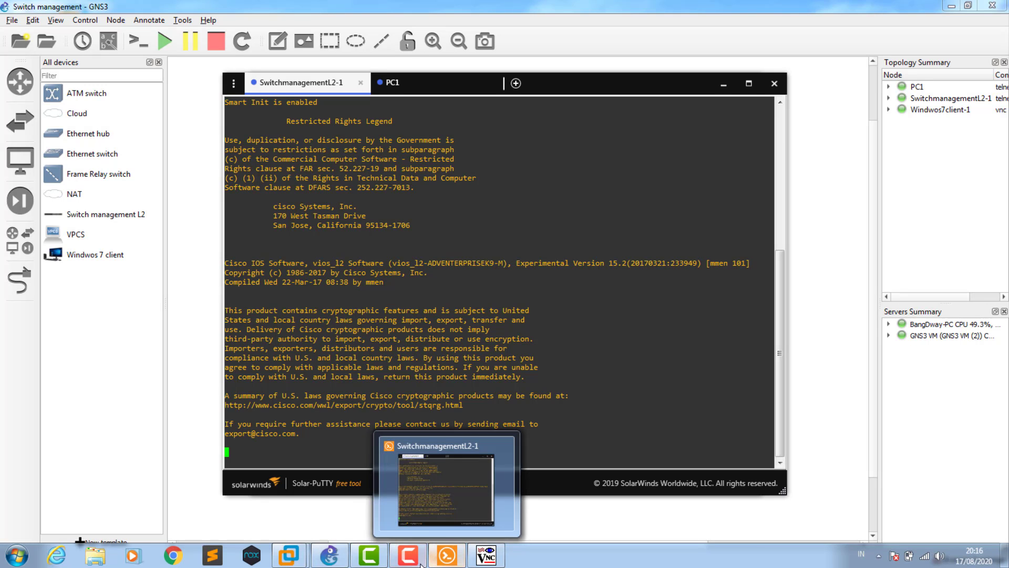
click(490, 559)
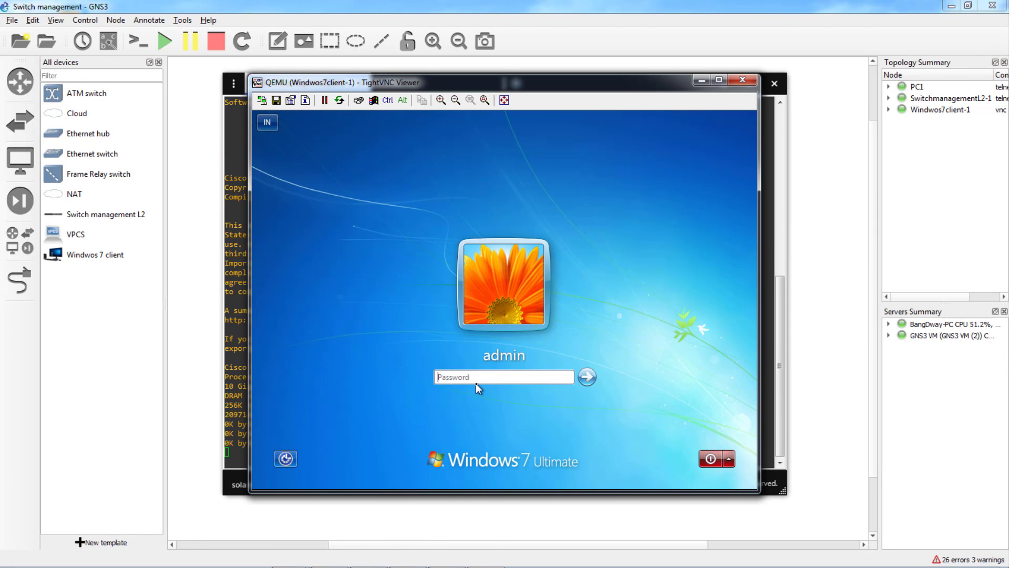
text(•••••)
click(587, 376)
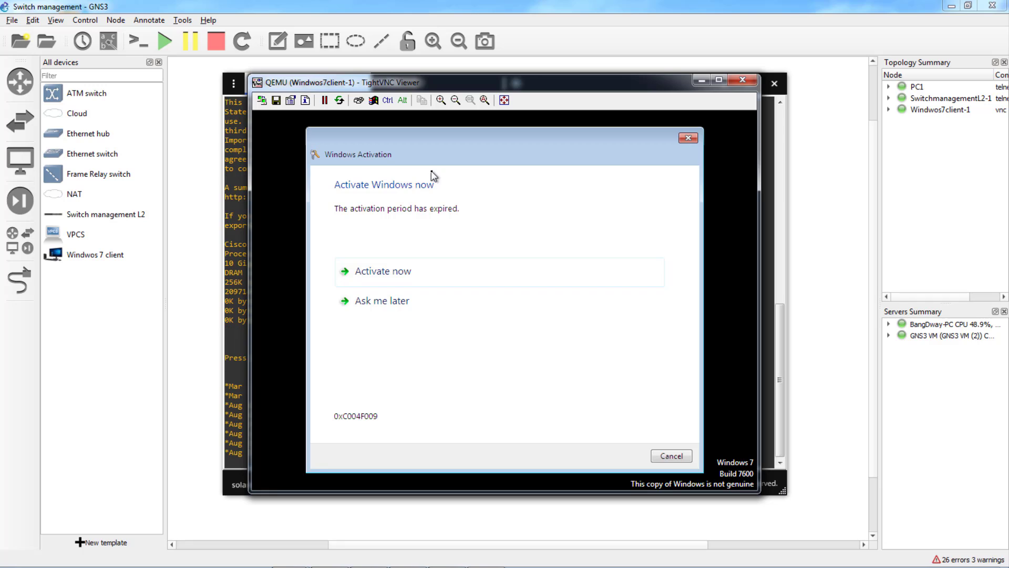
click(391, 315)
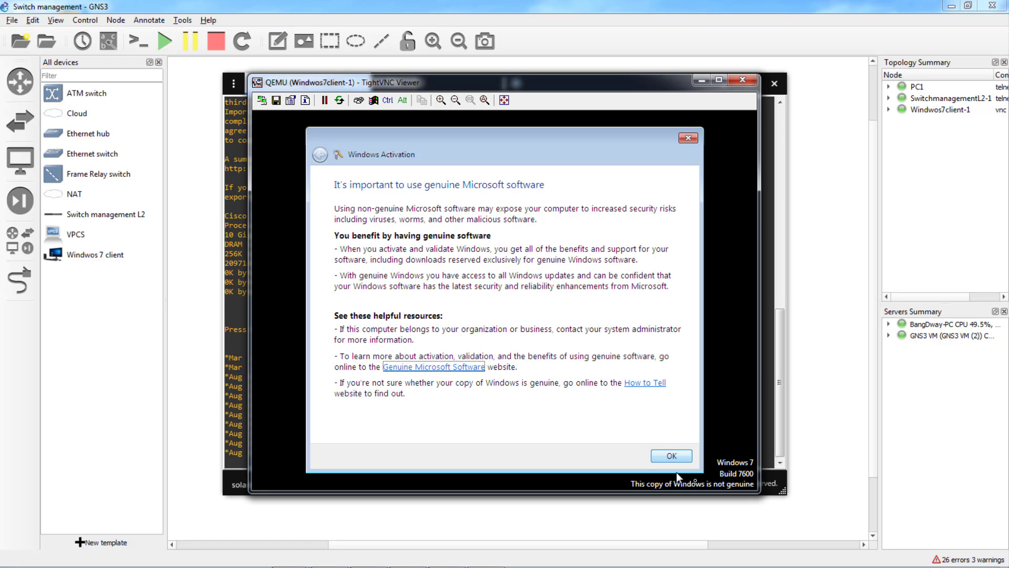
click(677, 457)
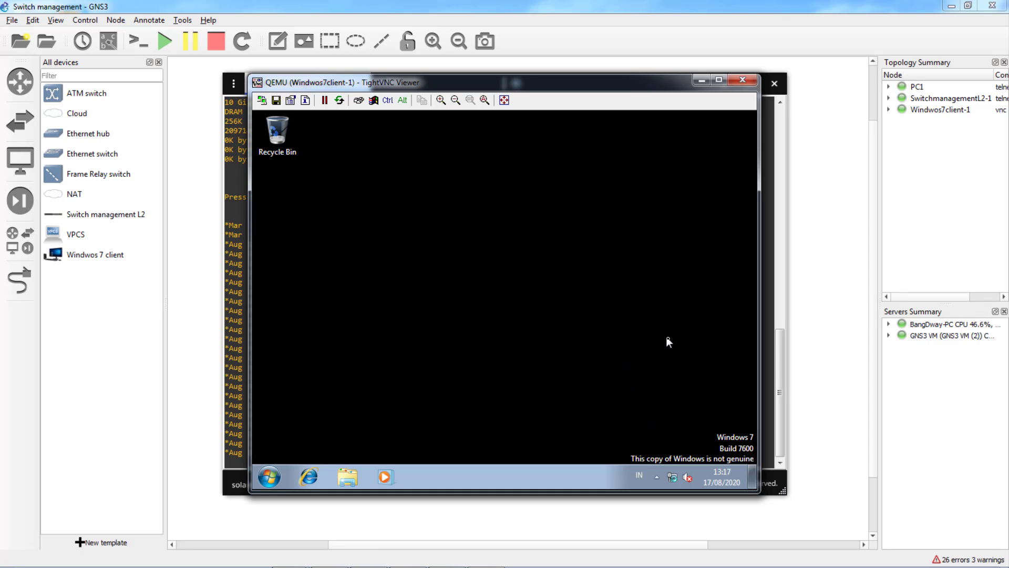
- View the network connection details of Local Area Connection 2 on the Windows 7 client
click(674, 478)
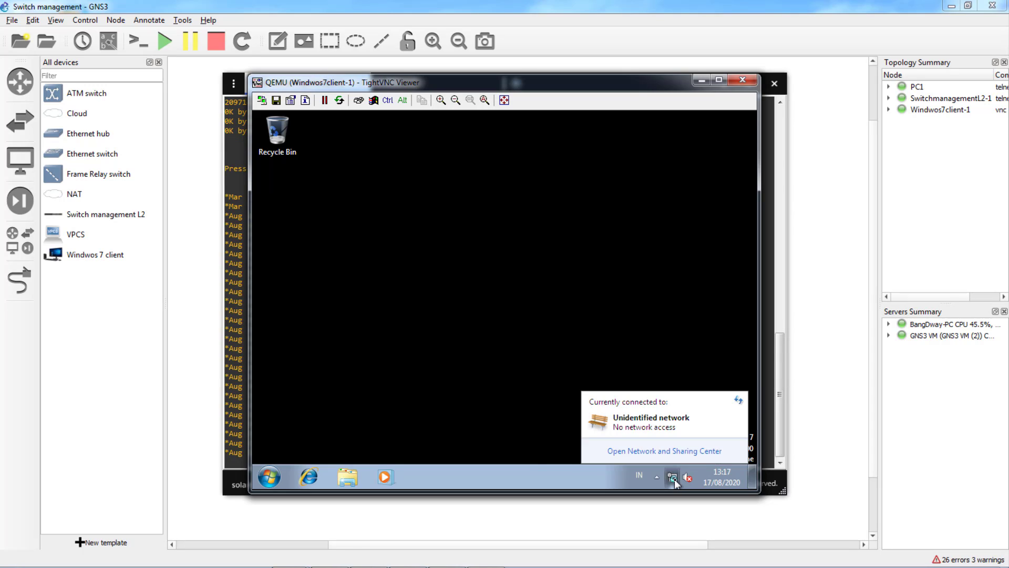
click(665, 453)
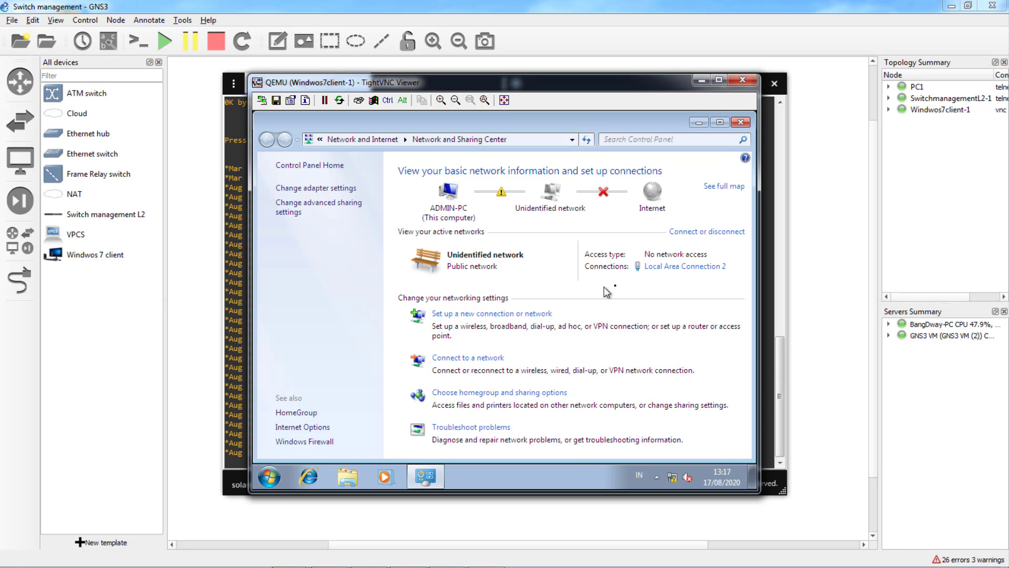
click(659, 267)
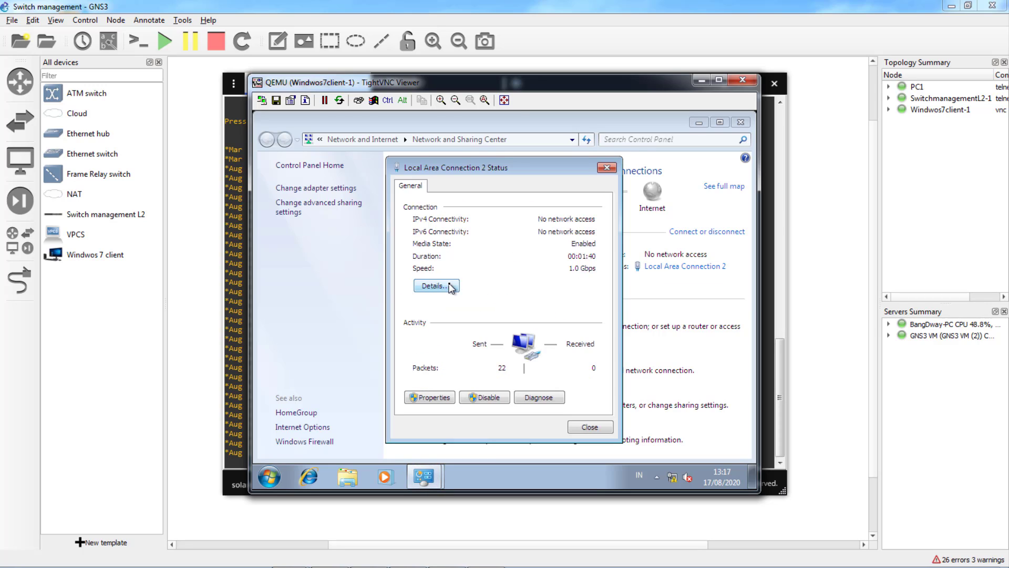
click(451, 287)
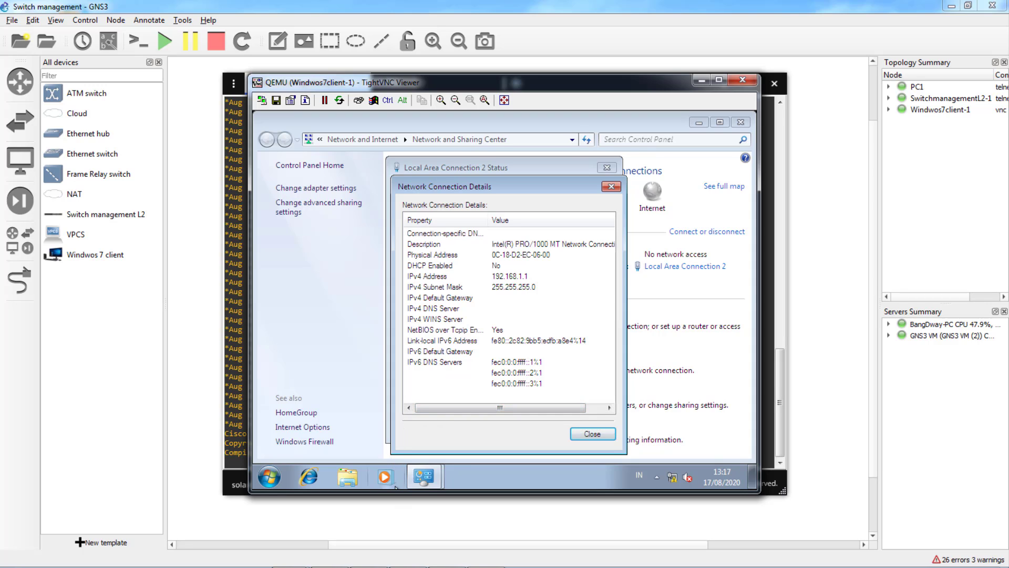
- Return to the GNS3 topology and bring up the SwitchmanagementL2-1 console in Solar-PuTTY
mouse_move(420, 552)
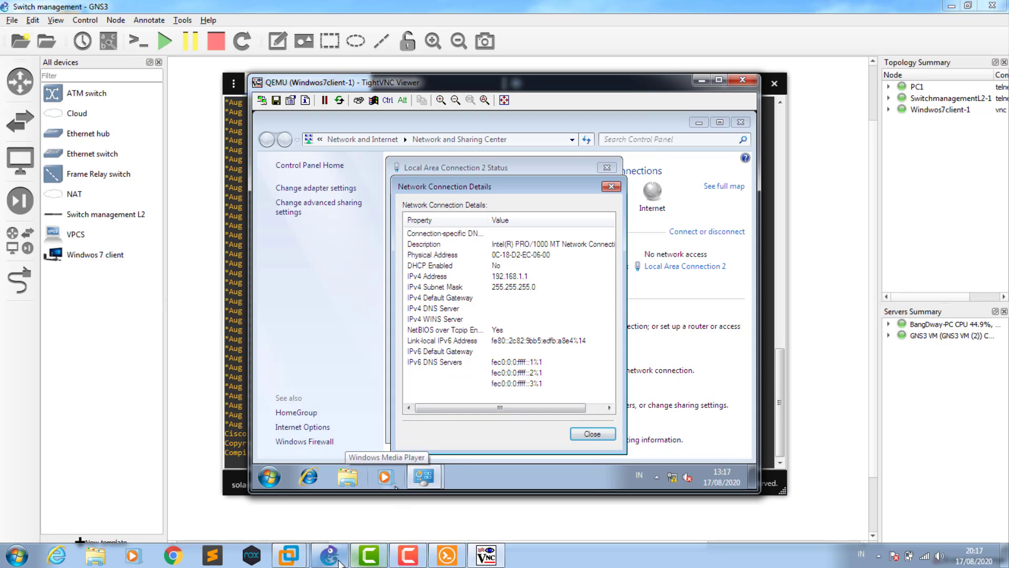
click(337, 556)
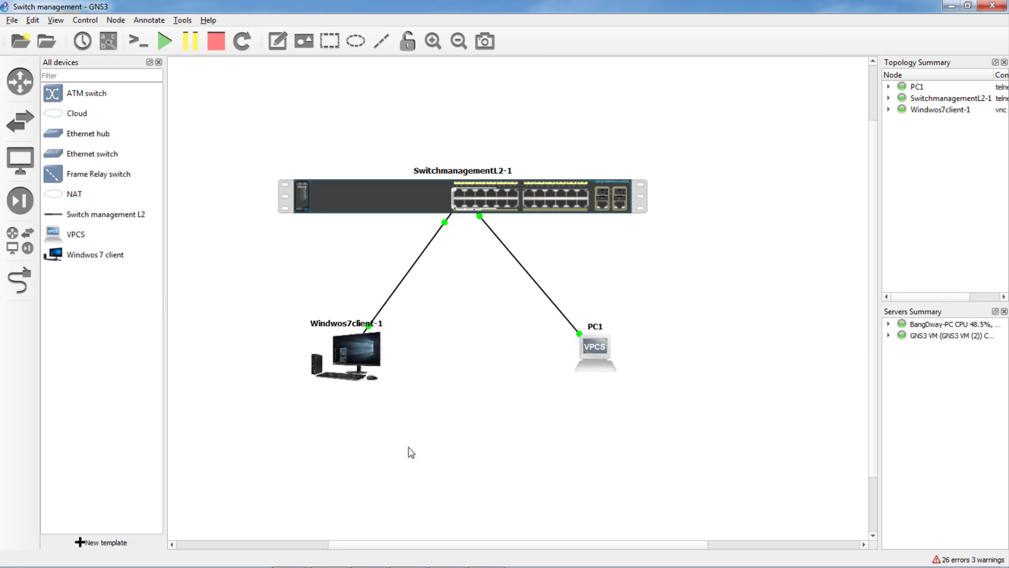
mouse_move(445, 565)
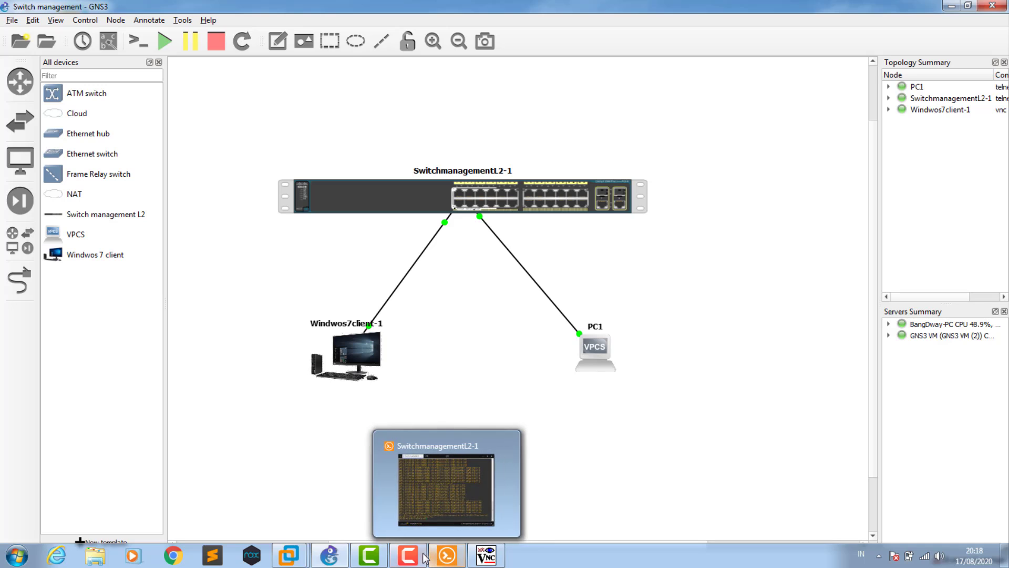
click(444, 560)
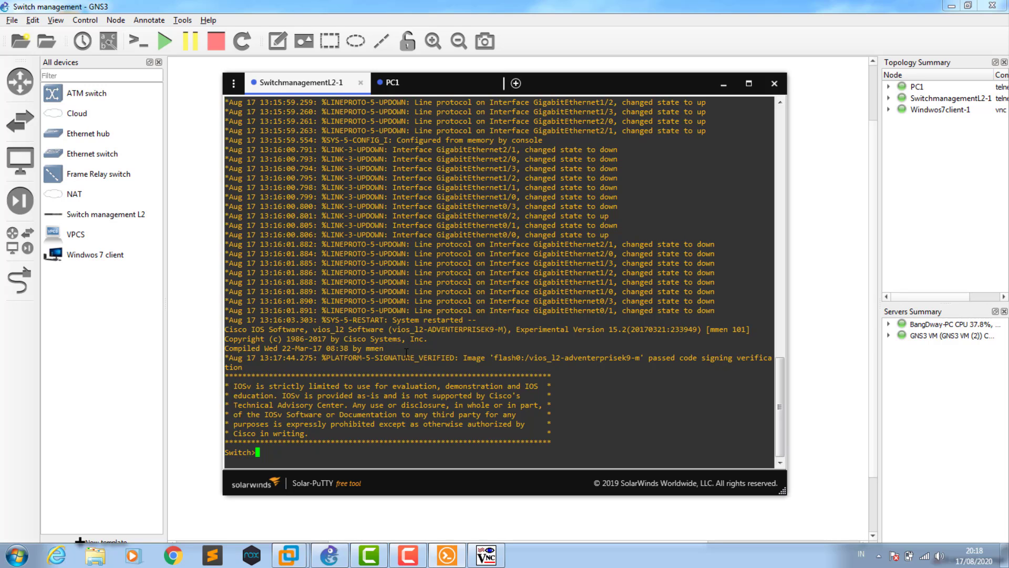
- Enter global configuration mode on the switch and list its interfaces with do sh ip int brief
text(ena)
key(Return)
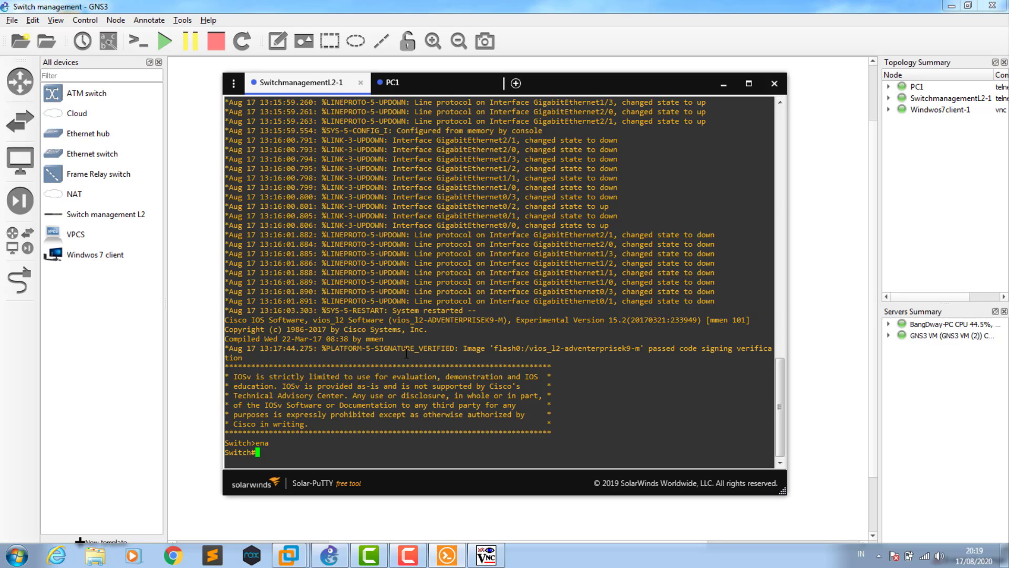
text(config t)
key(Return)
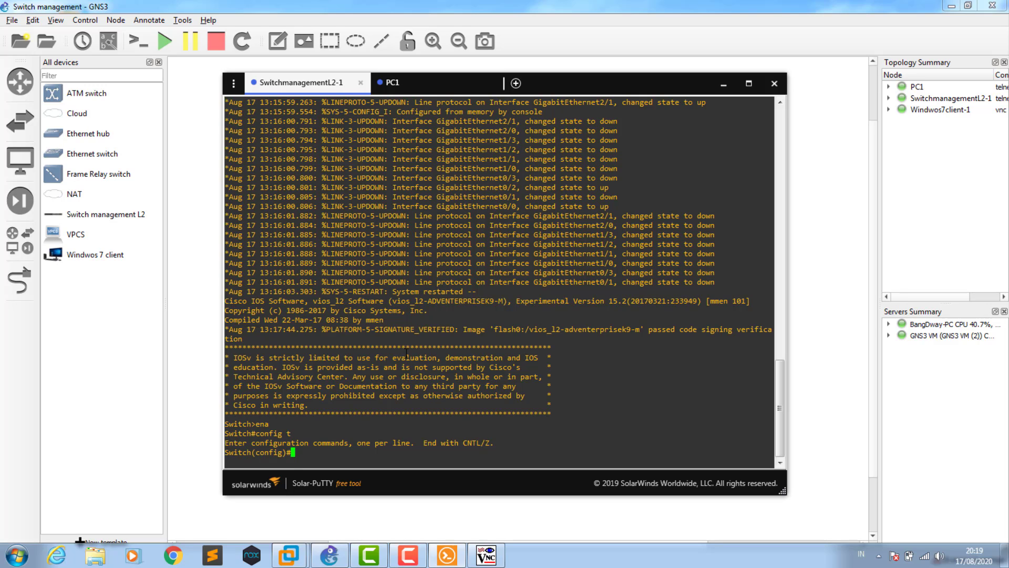
text(do sh)
text(ip int brief)
key(Return)
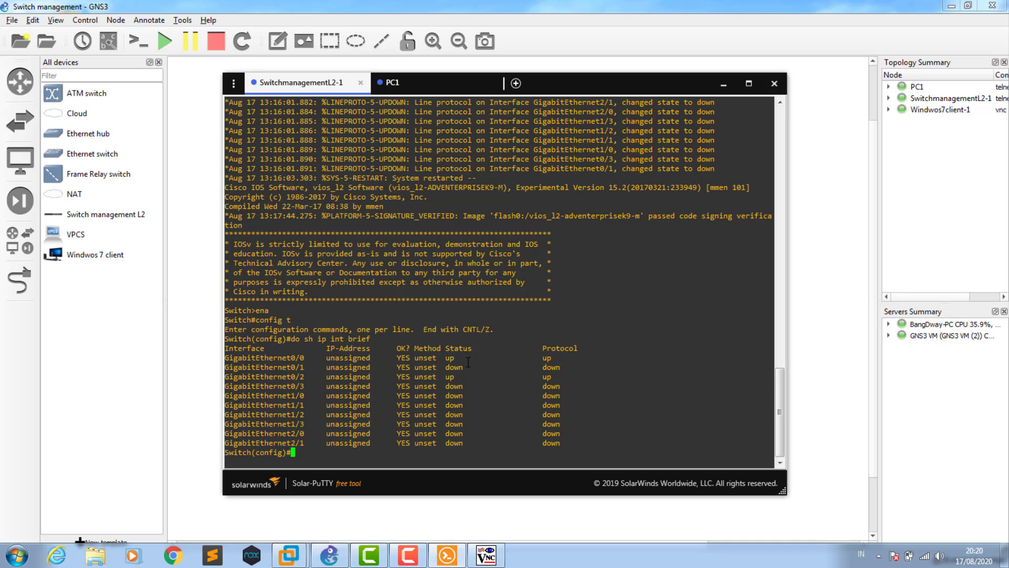
- Switch to TightVNC Viewer and close the details and status windows of Local Area Connection 2
click(490, 551)
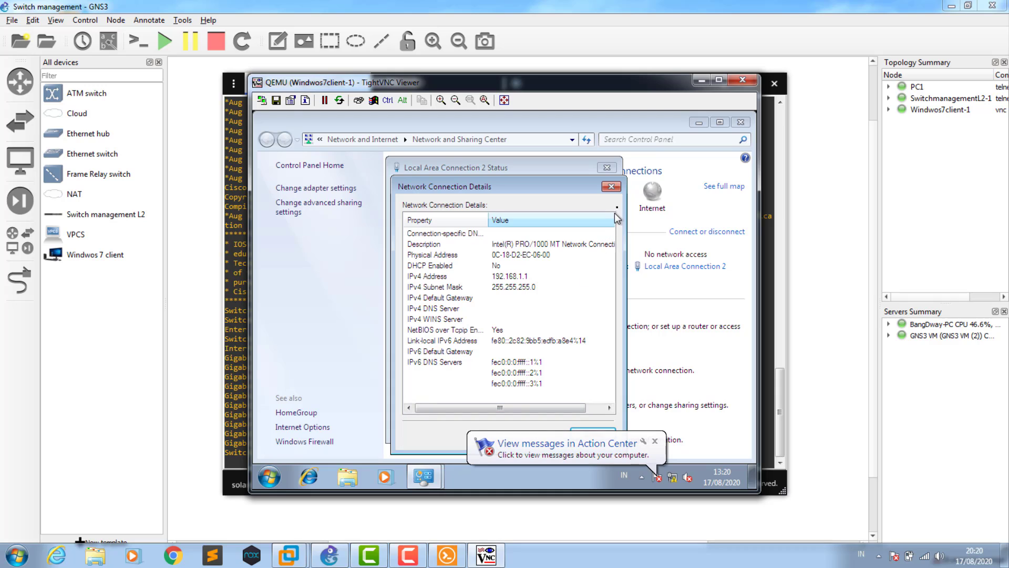
click(611, 188)
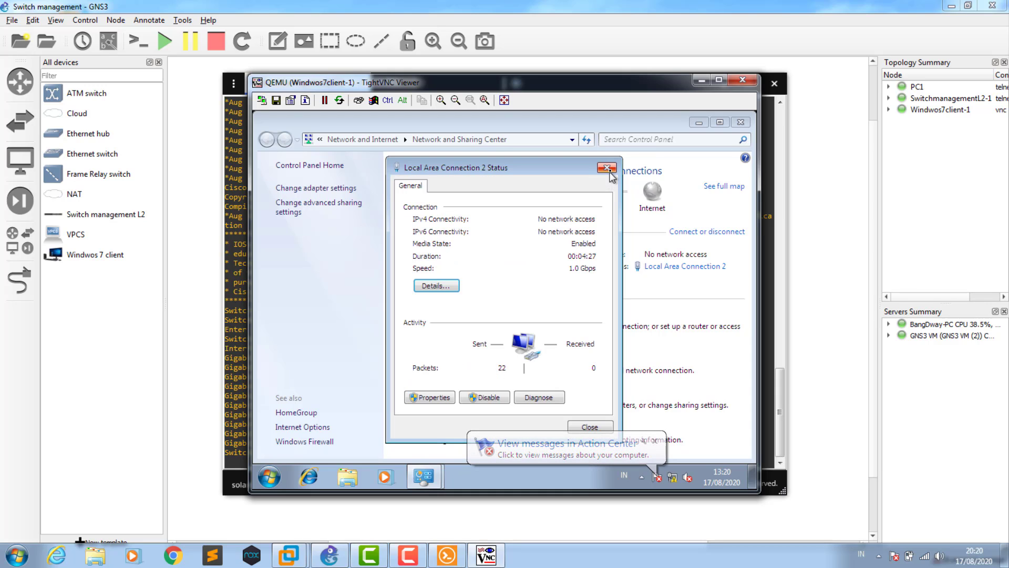
click(607, 168)
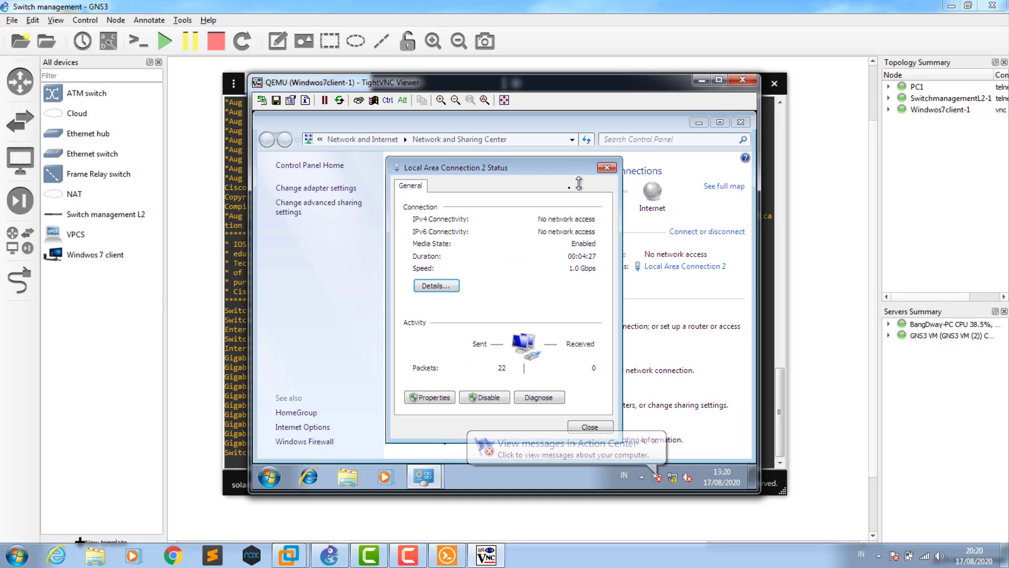
- Open a command prompt on the Windows 7 client and ping 192.168.1.2
click(269, 476)
click(307, 441)
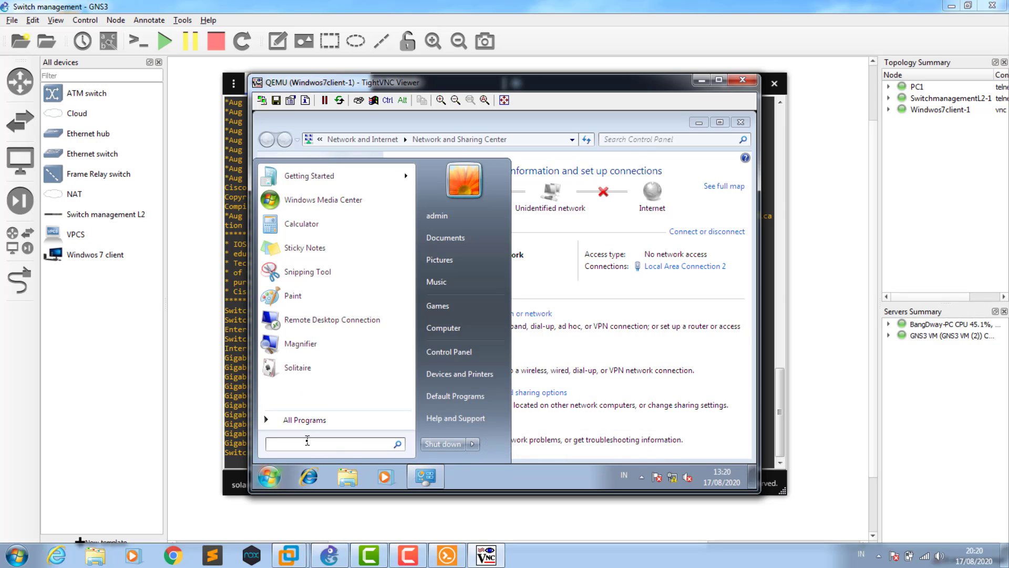
text(cmd)
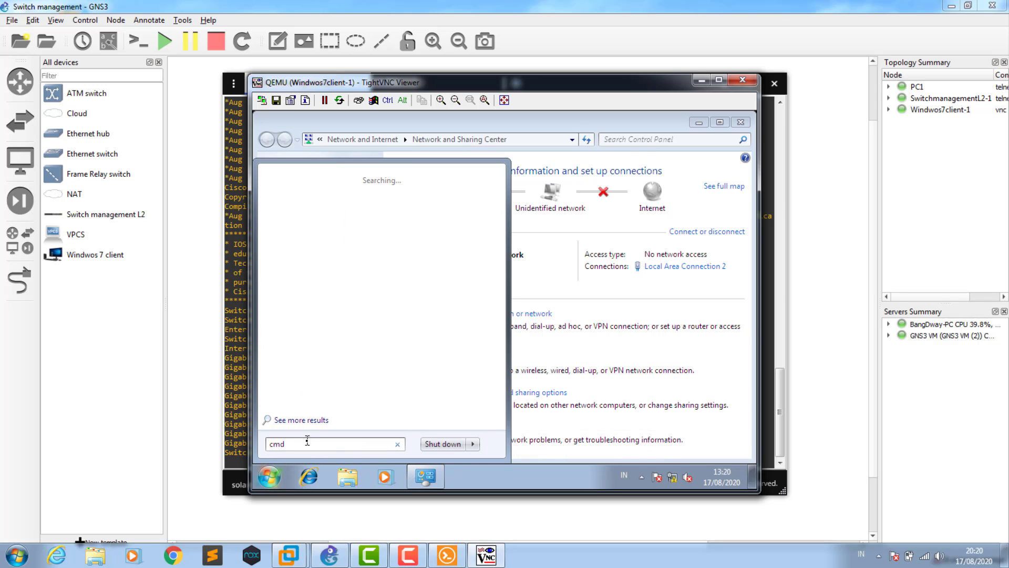
key(Return)
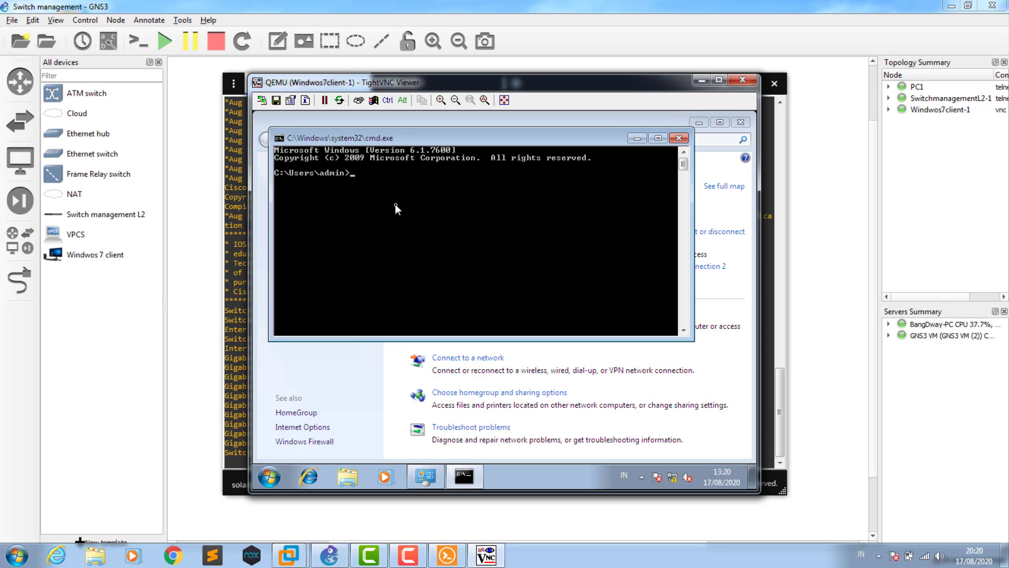
text(ping 192.168.1.2)
key(Return)
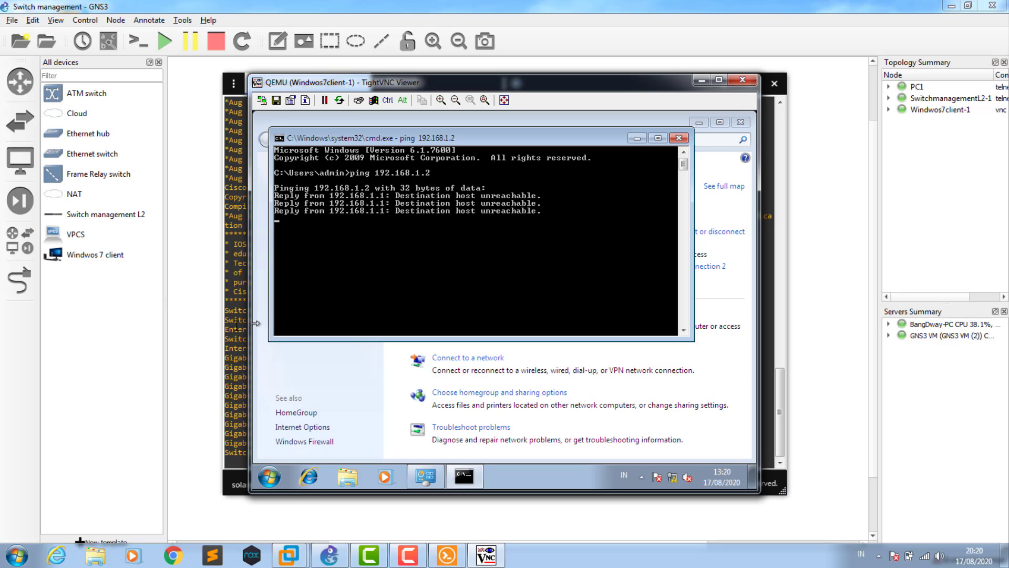
- Return to the GNS3 topology and delete the link between SwitchmanagementL2-1 and PC1
click(204, 323)
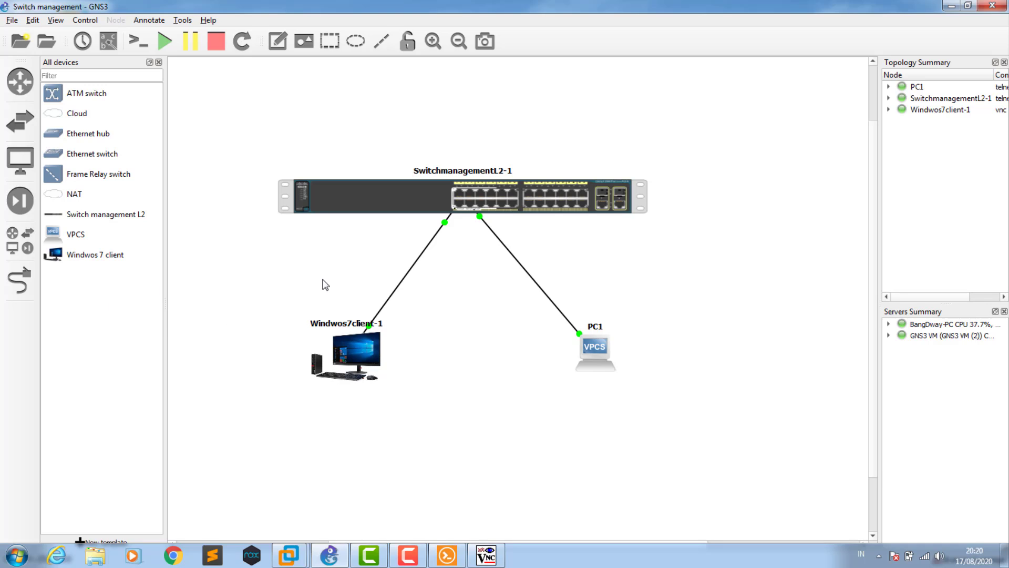
right_click(504, 248)
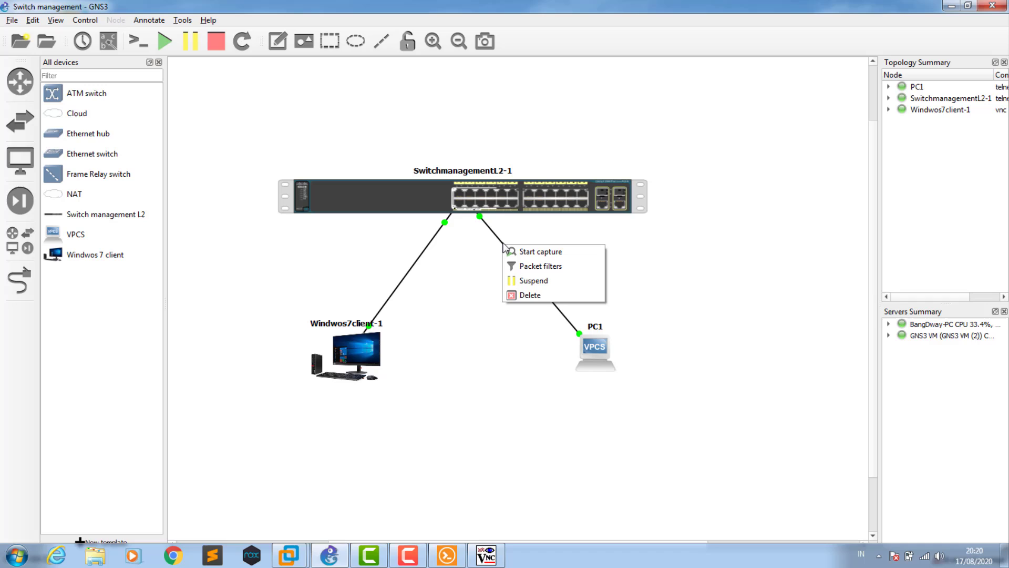
click(505, 294)
- Add a new link from PC1 to port Ethernet1 of SwitchmanagementL2-1
click(33, 279)
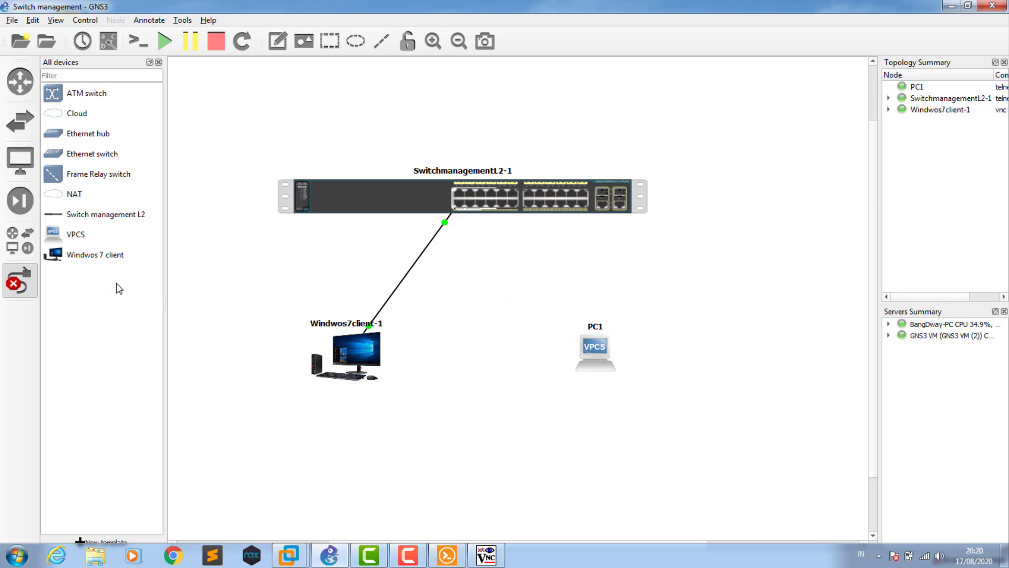
click(593, 355)
click(628, 368)
click(479, 203)
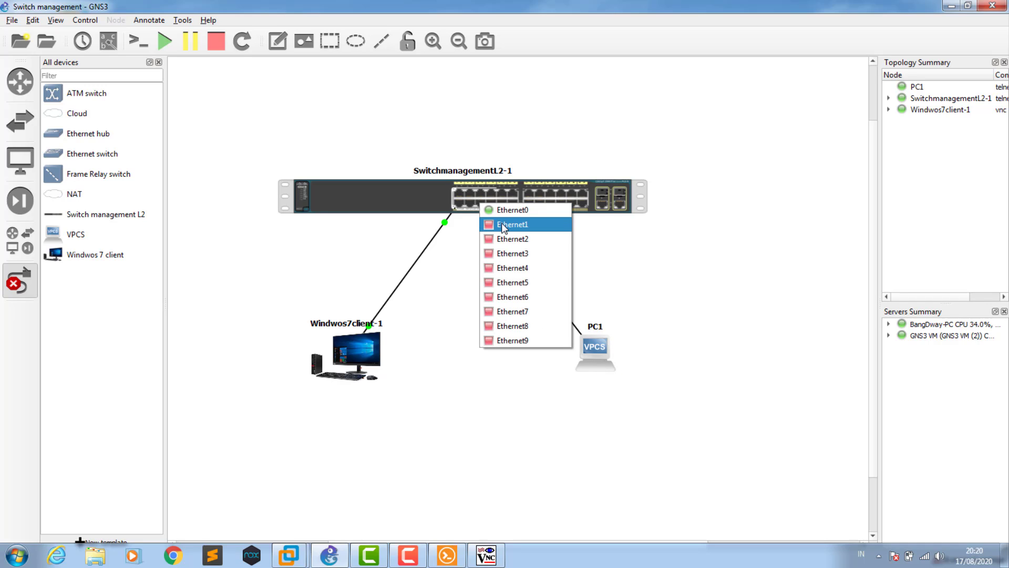
click(503, 225)
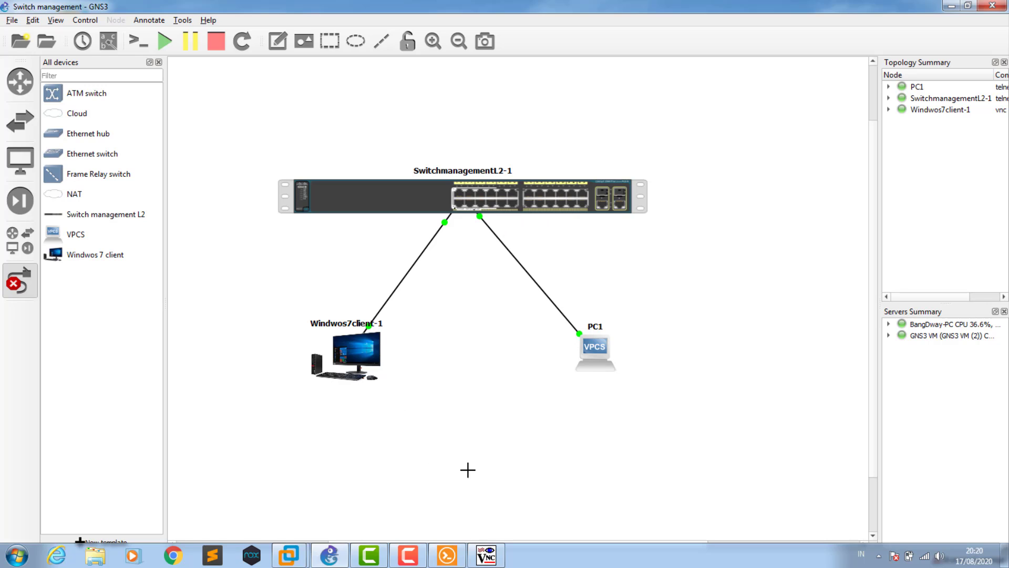
- Switch to TightVNC Viewer and repeat the ping to 192.168.1.2 from the Windows 7 client
click(486, 555)
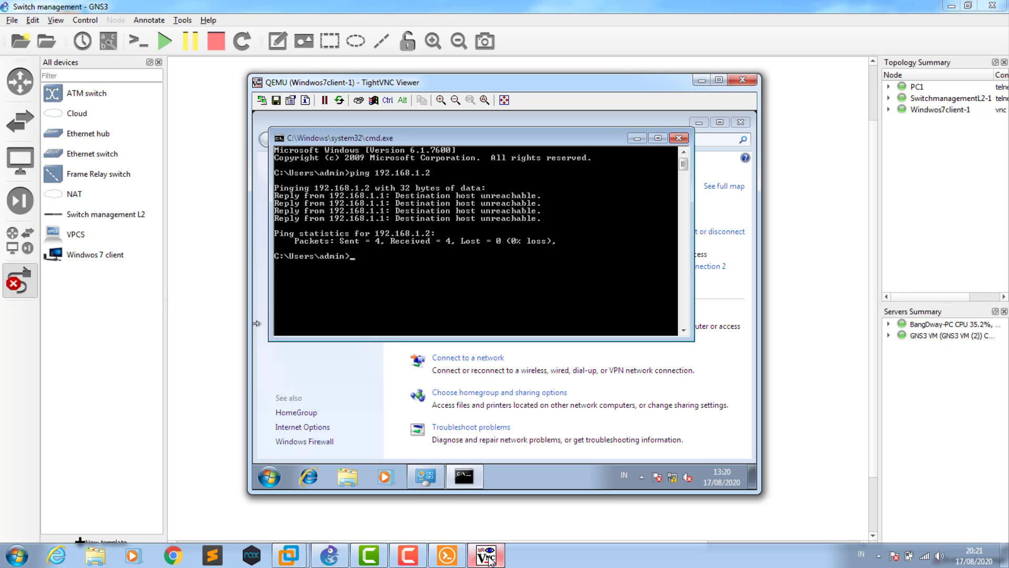
key(Up)
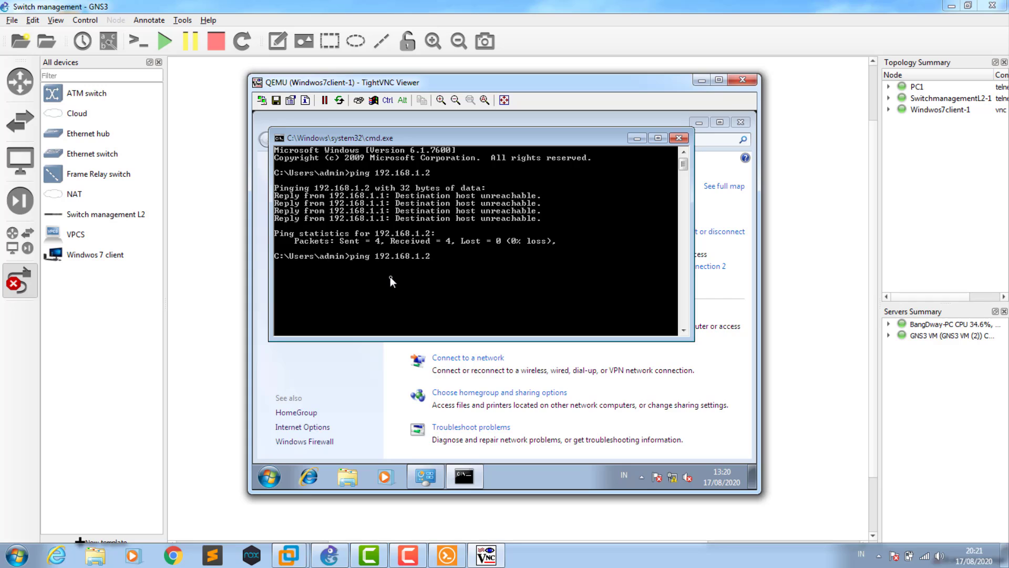
key(Return)
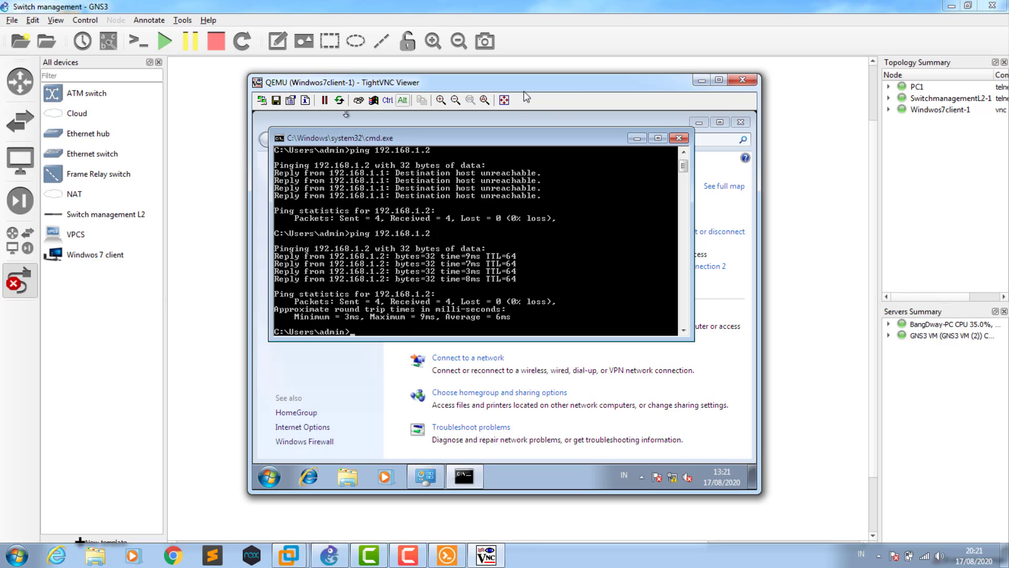
- Return to the SwitchmanagementL2-1 console in Solar-PuTTY and display the VLAN table with do sh vlan
click(226, 192)
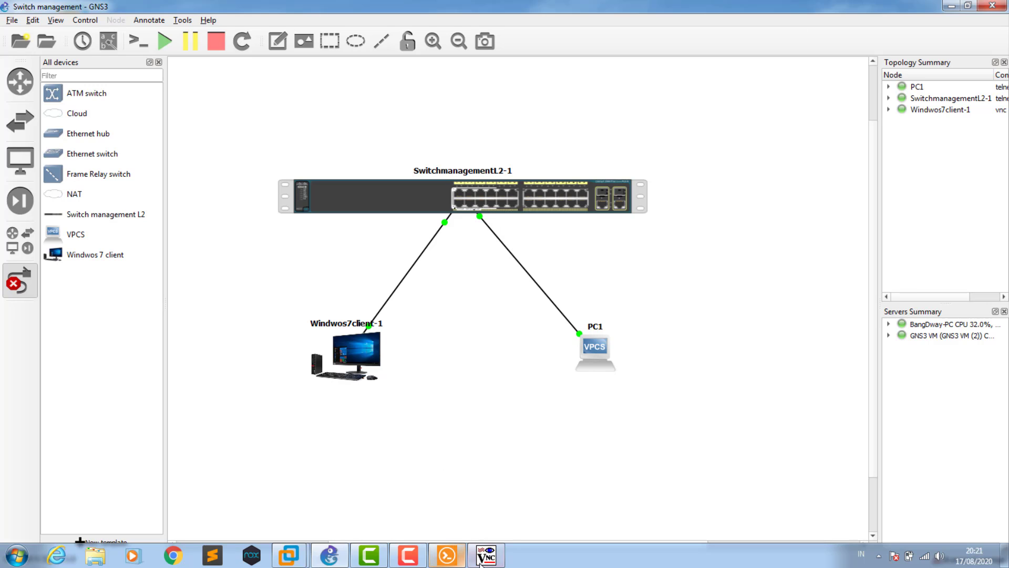
click(447, 555)
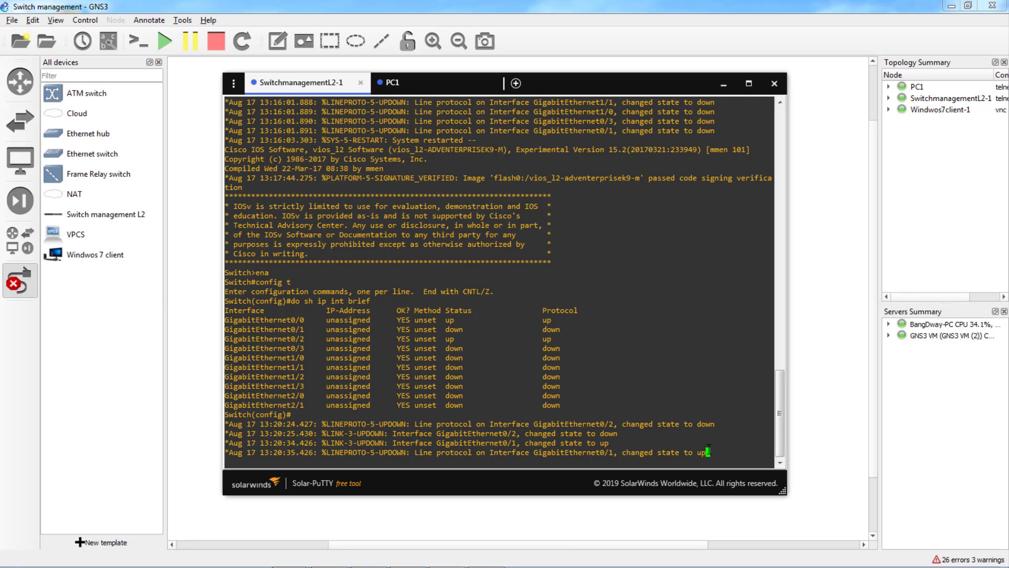
key(Return)
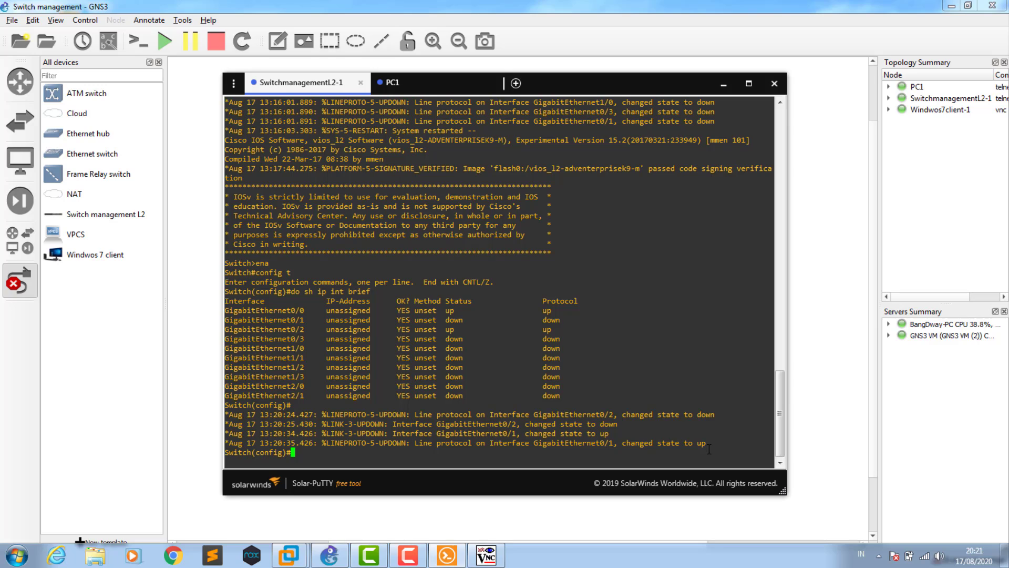
text(do sh vlan)
key(Return)
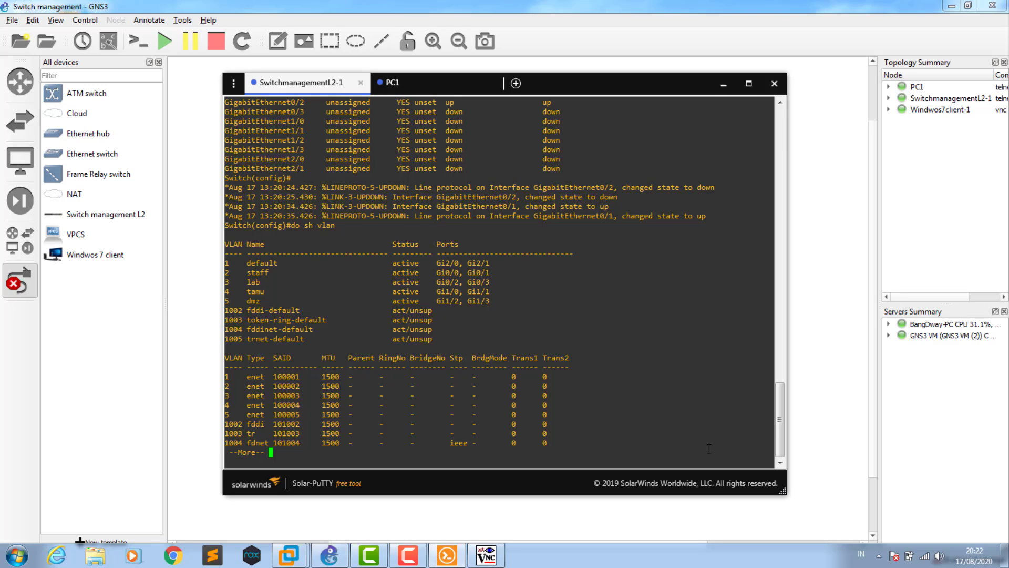
key(q)
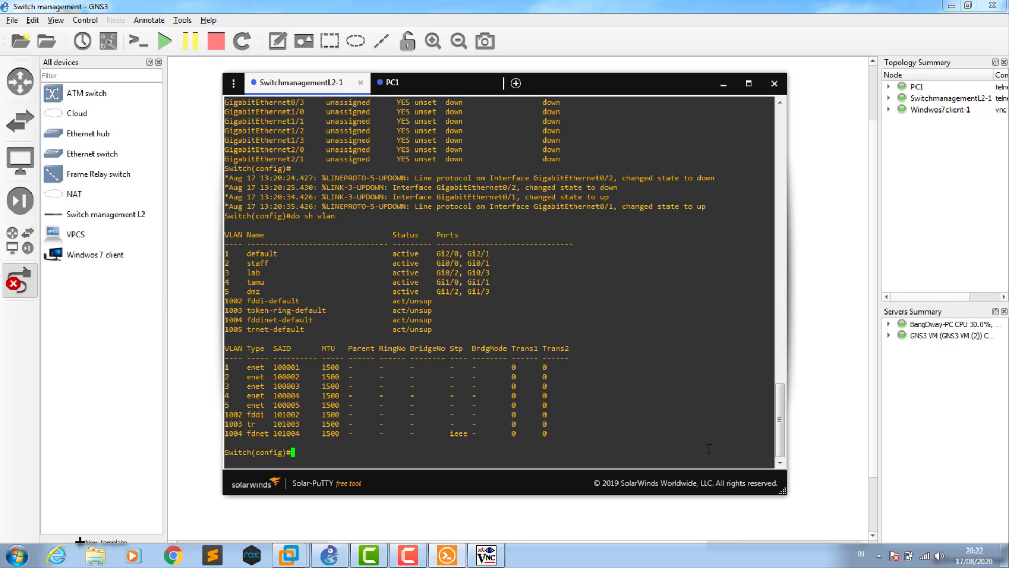
- Enter interface configuration mode for gigabitEthernet 2/1 on the switch
click(721, 487)
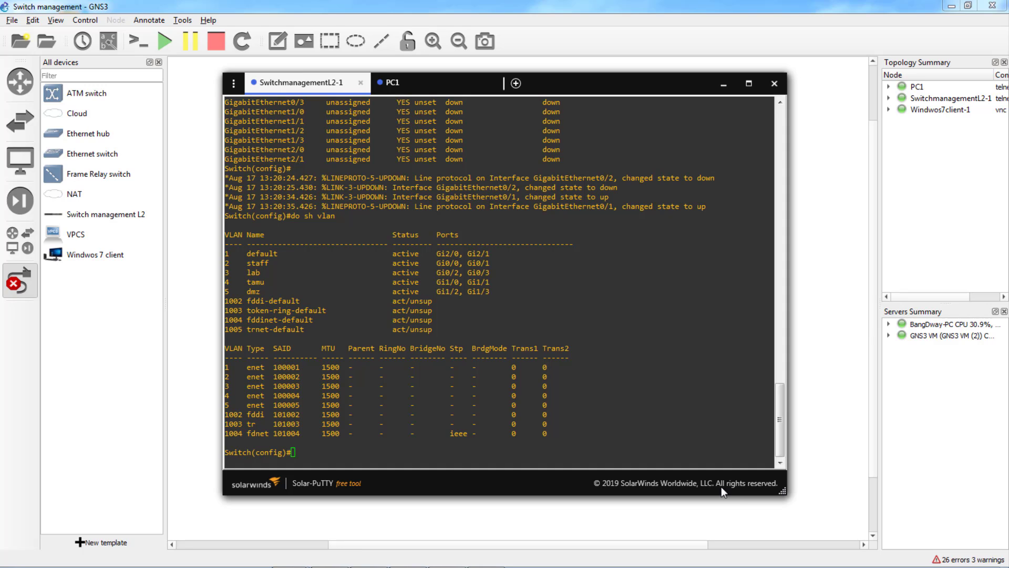
click(360, 454)
text(int )
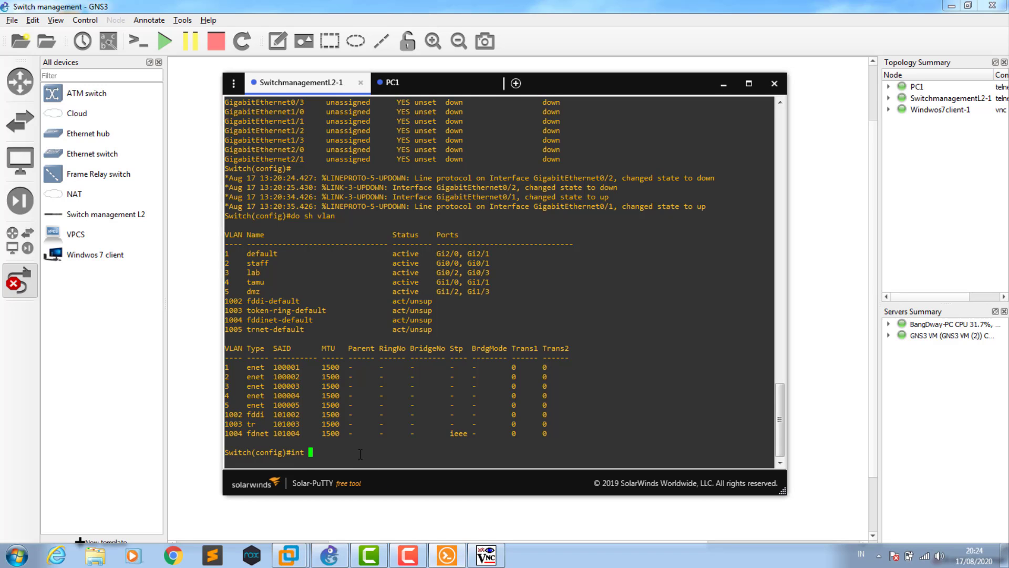
text(gi)
key(Tab)
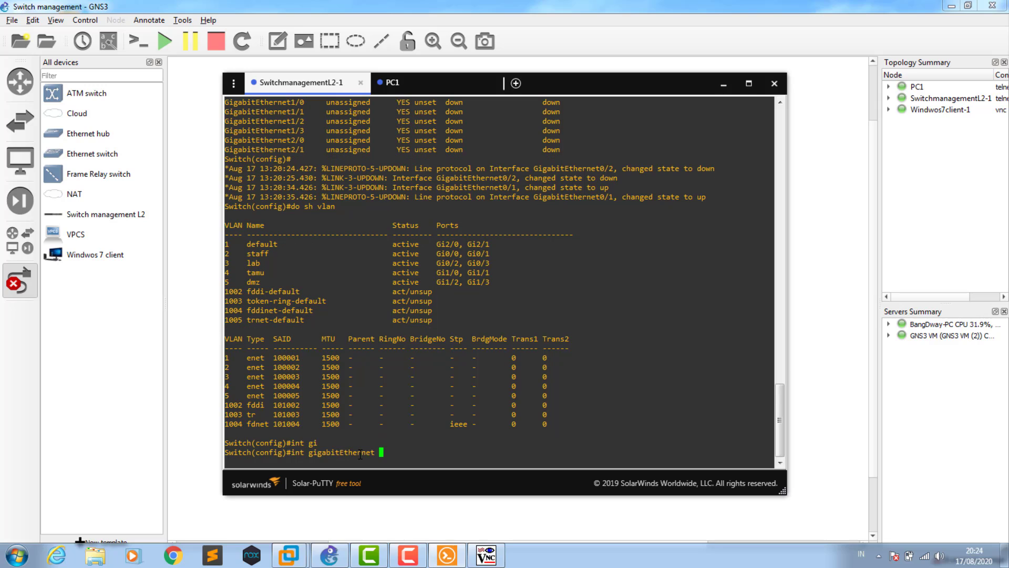
text(2/1)
key(Return)
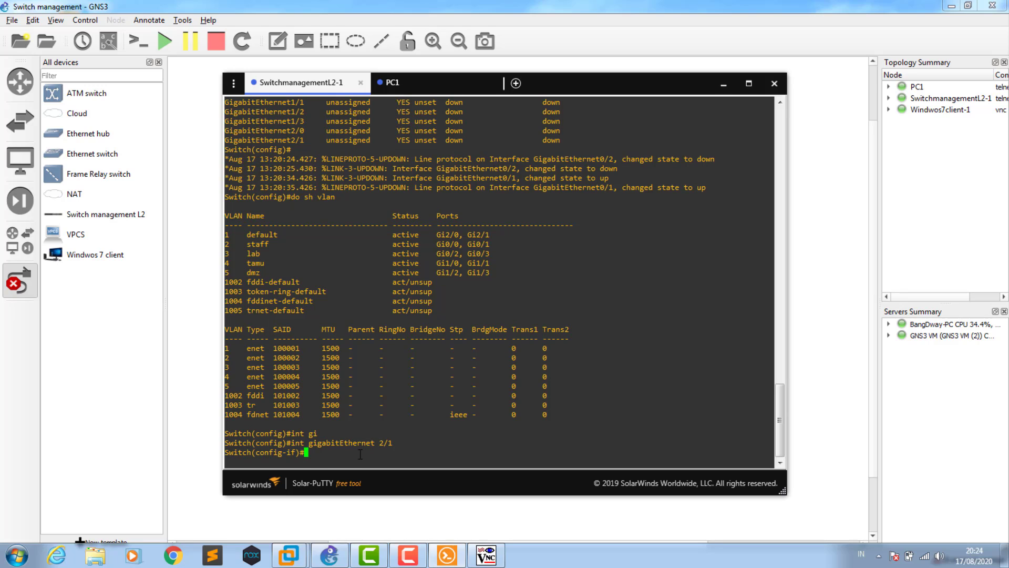
- Set the trunk encapsulation of gigabitEthernet 2/1 to dot1q with the switchport trunk encapsulation command
text(swit)
key(Tab)
text(tru)
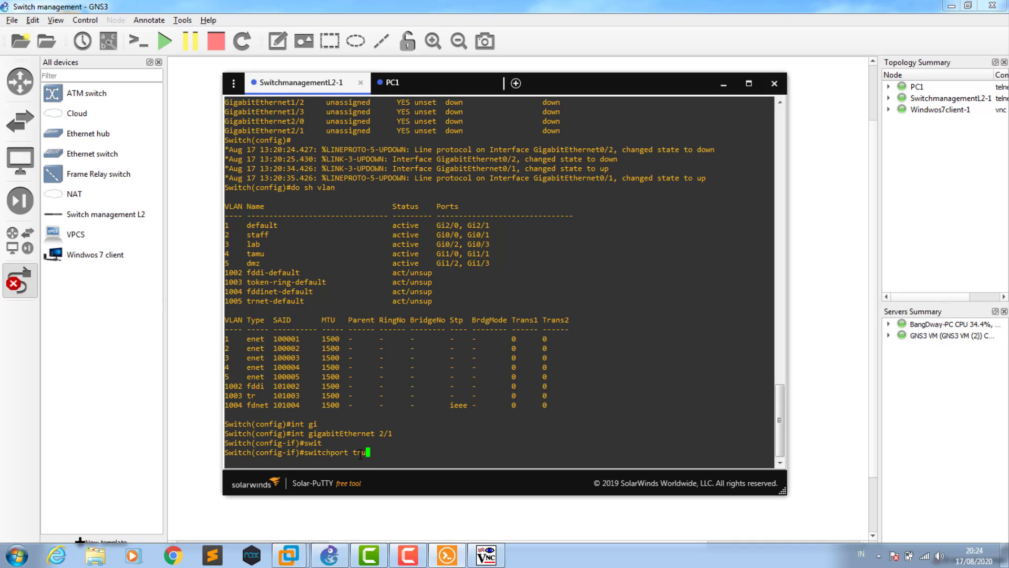
key(Tab)
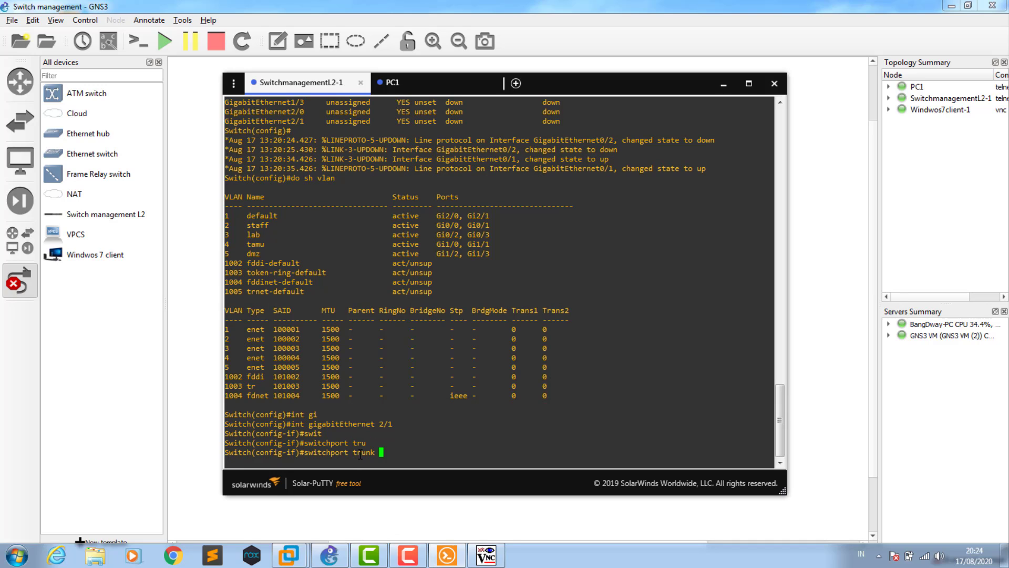
text(en)
key(Tab)
text(do)
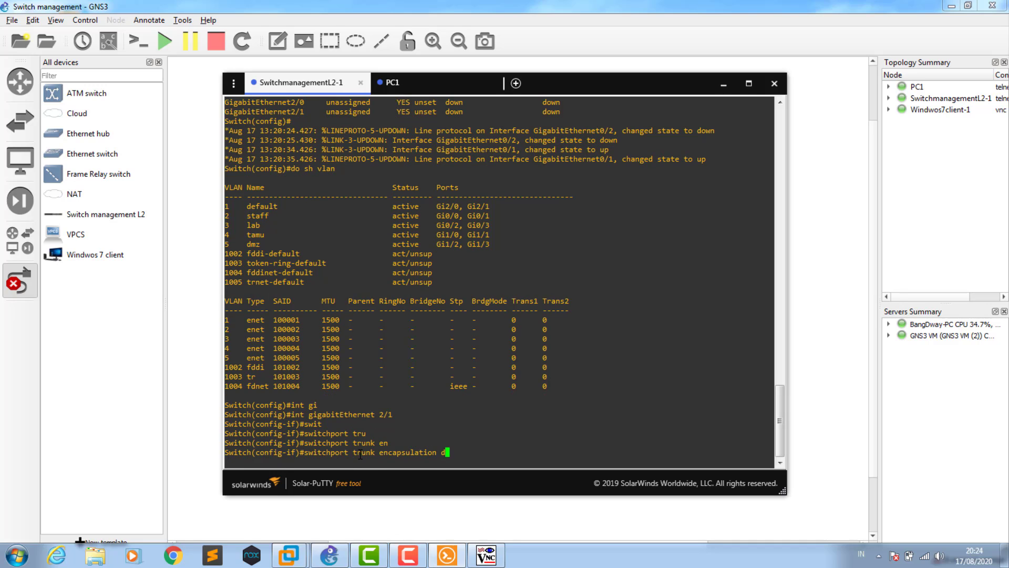
key(Tab)
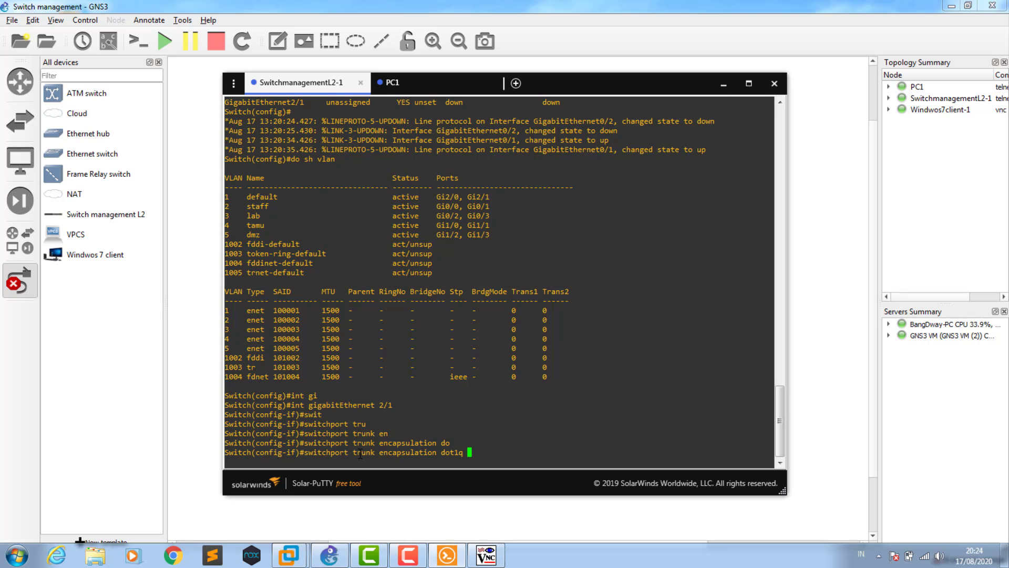
key(Return)
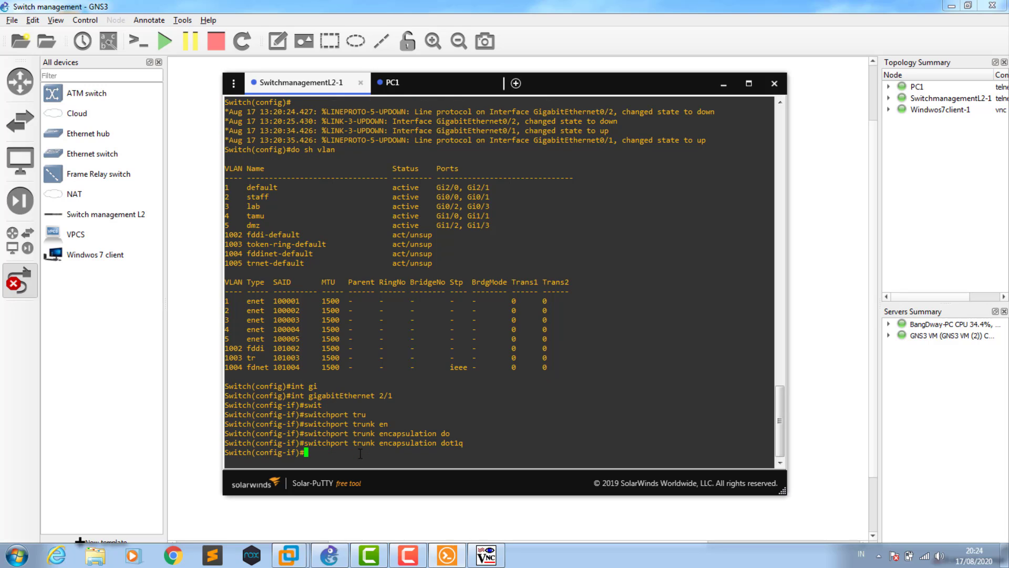
- Put gigabitEthernet 2/1 into trunk mode with switchport mode trunk
text(swit)
key(Tab)
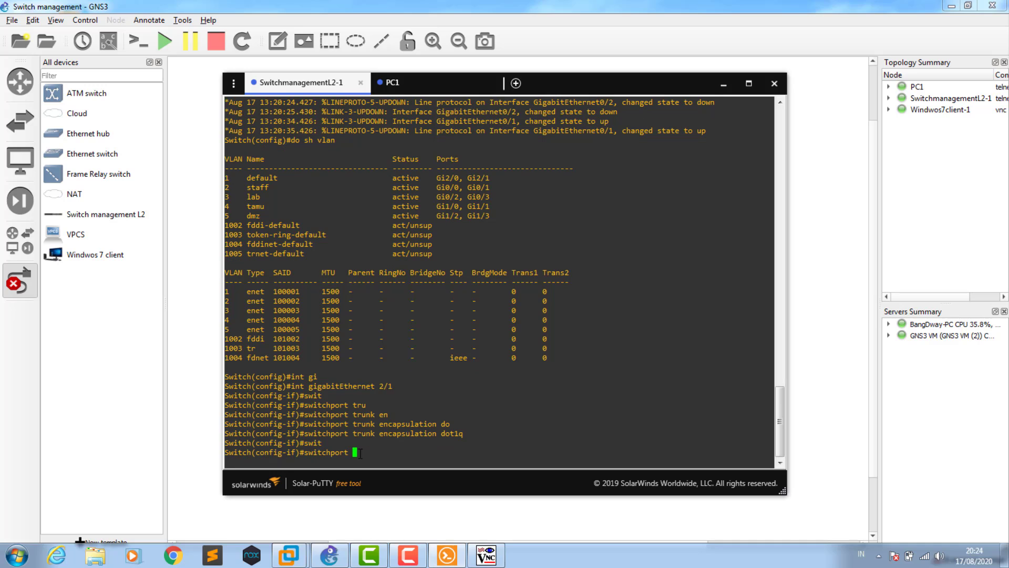
text(mod)
key(Tab)
text(tru)
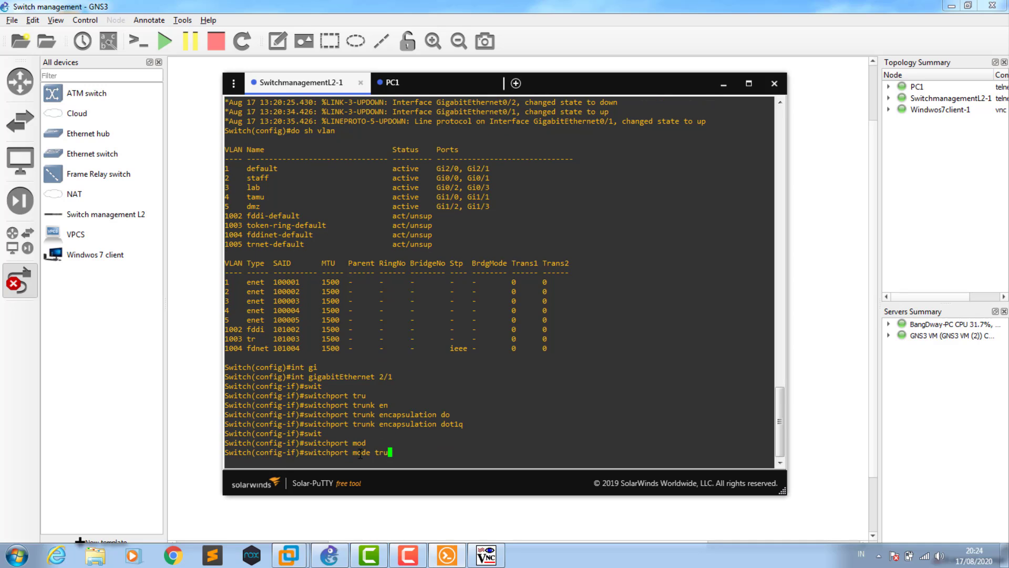
text(nk)
key(Return)
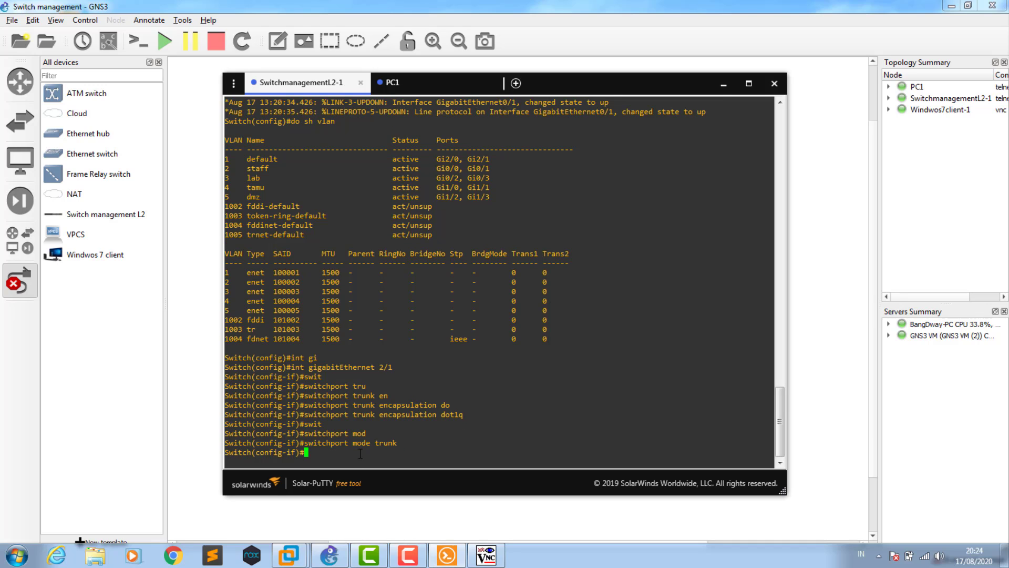
- Allow VLANs 3,4,5 on the gigabitEthernet 2/1 trunk with switchport trunk allowed vlan, and end configuration mode
text(swit)
key(Tab)
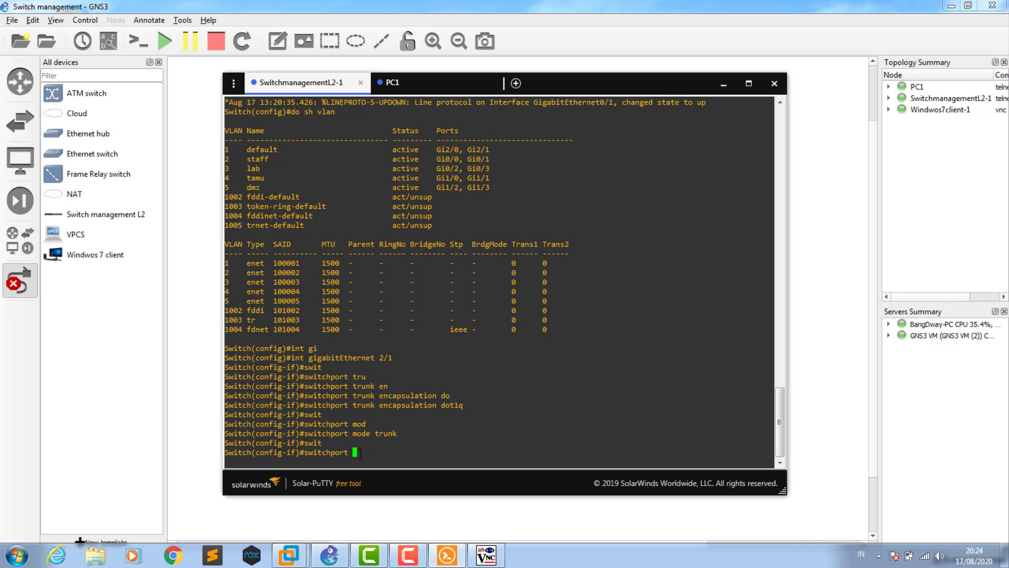
text(tru)
key(Tab)
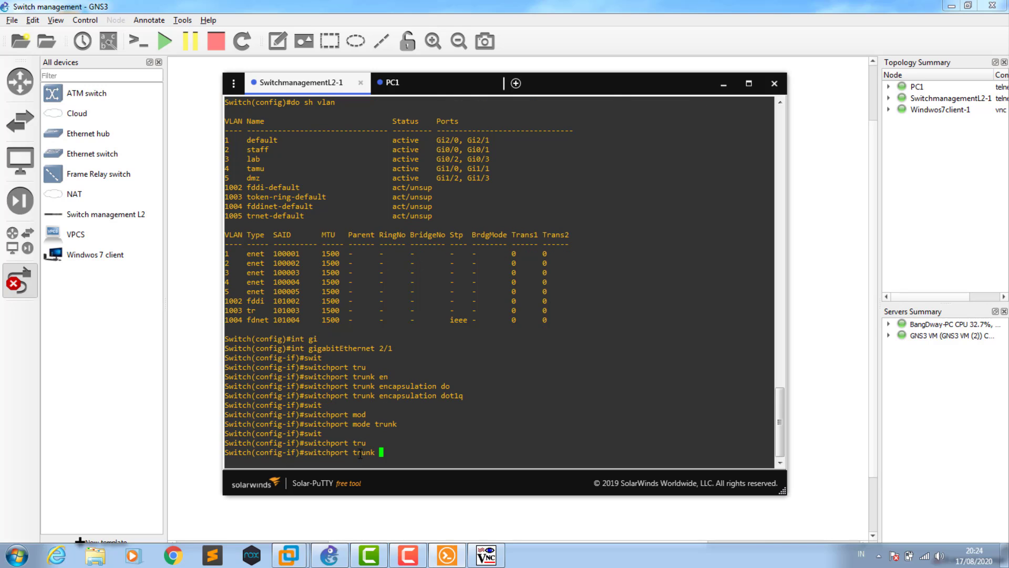
text(all)
key(Tab)
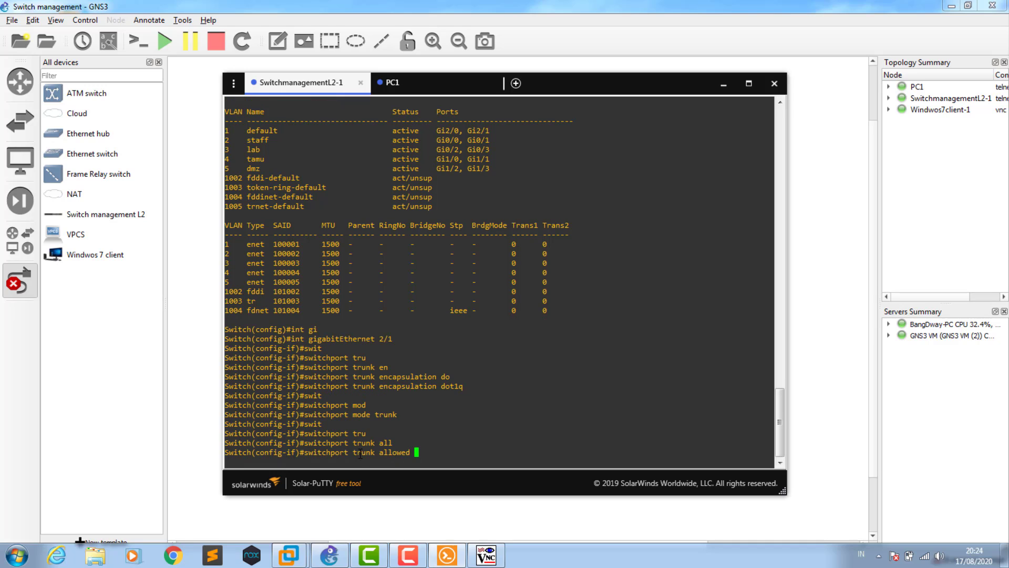
text(vl)
key(Tab)
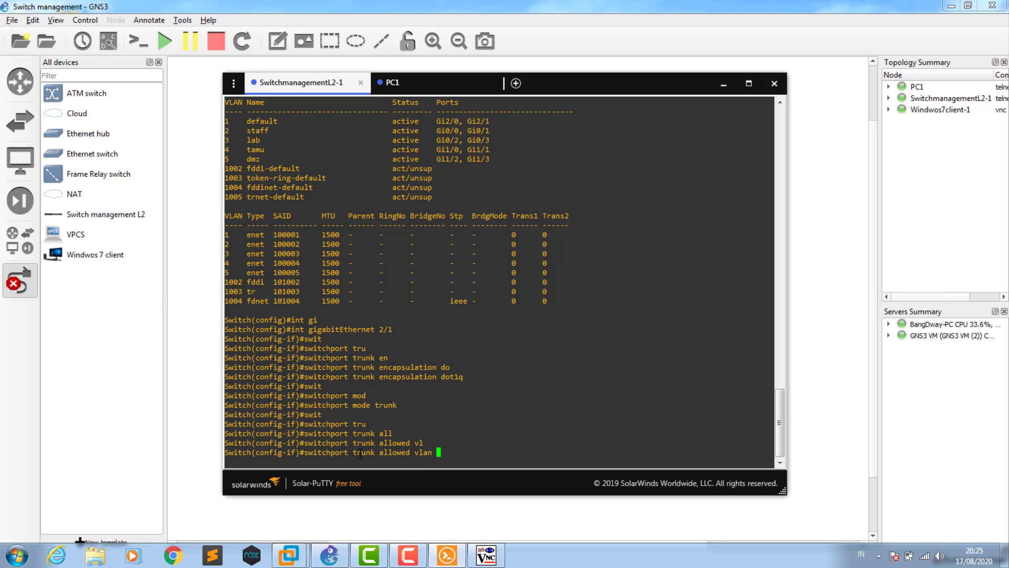
text(3,4,5)
key(Return)
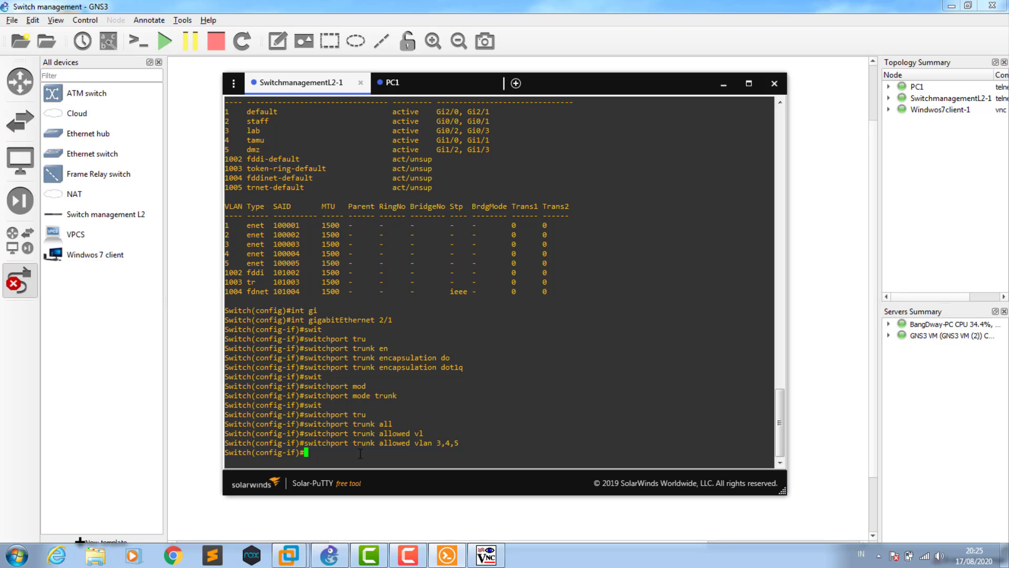
text(end)
key(Return)
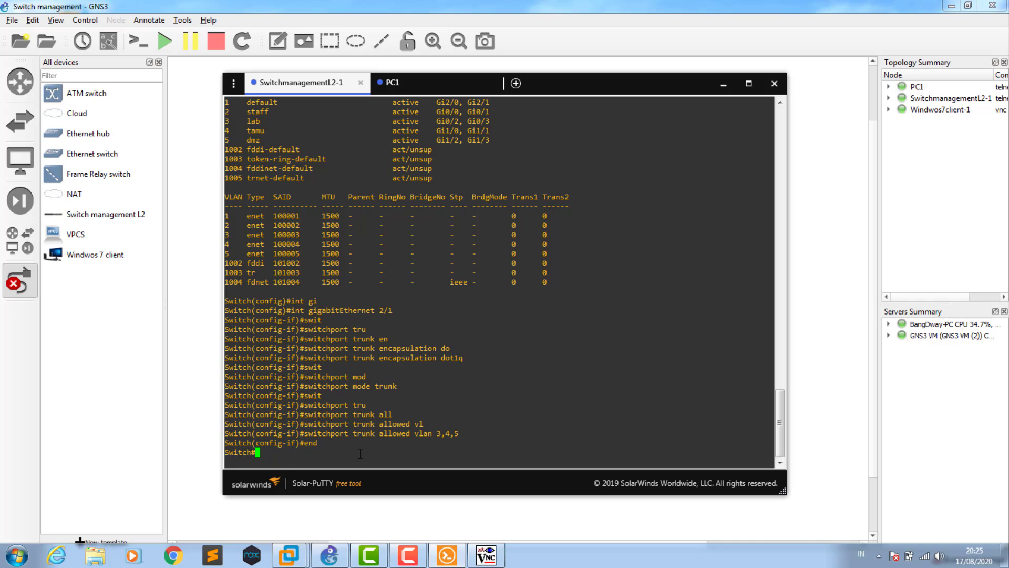
- Try to display the switch's trunk information with the command sh trunk
text(soleh)
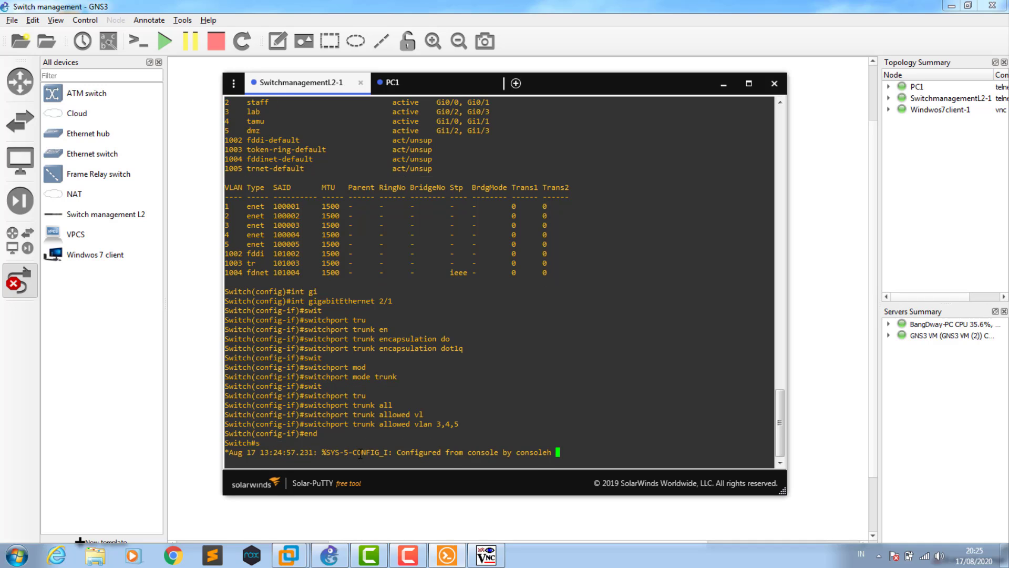
key(Return)
text(sh)
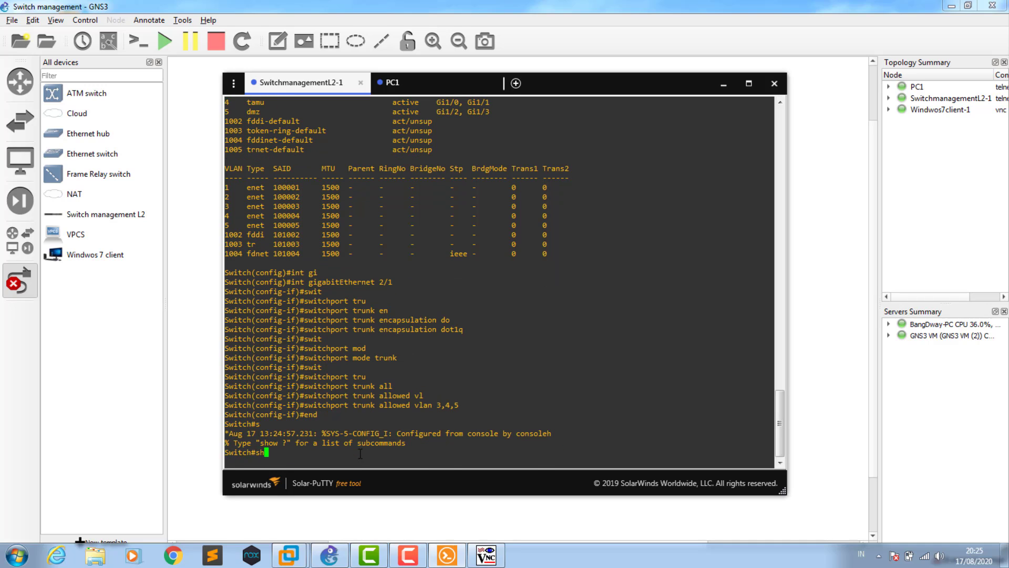
text( trun)
key(Tab)
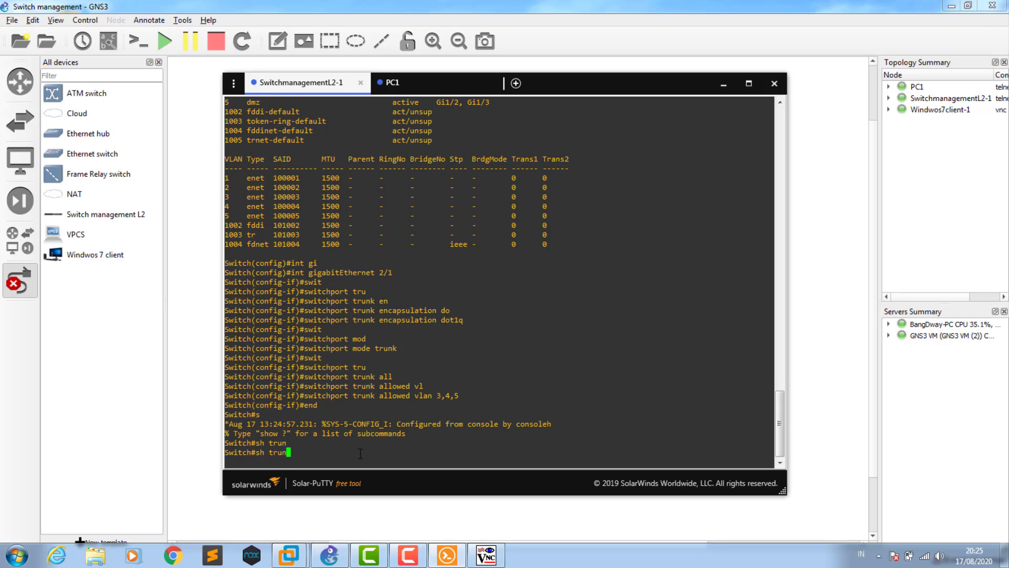
text(k)
key(Return)
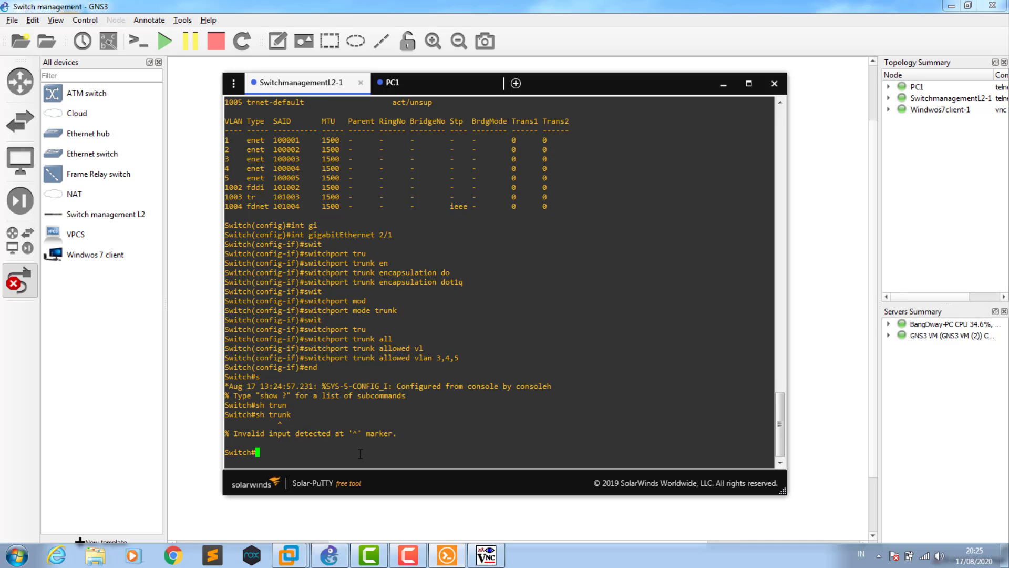
- Look for a trunk option under sh vlan by listing the command's available keywords with the ? help
key(Up)
key(BackSpace)
key(BackSpace)
key(BackSpace)
key(BackSpace)
key(BackSpace)
text(vl)
key(Tab)
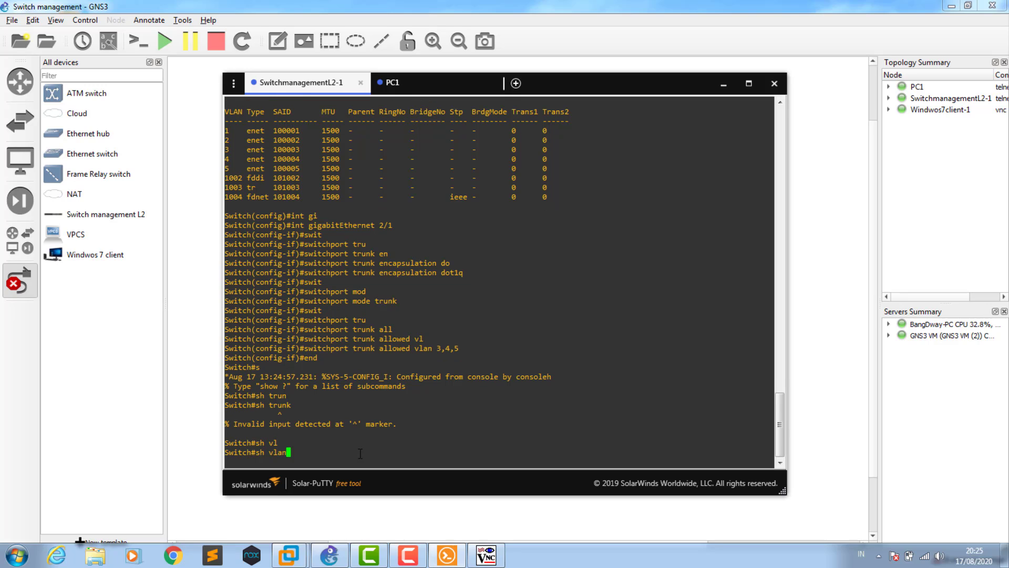
text(tr)
key(Tab)
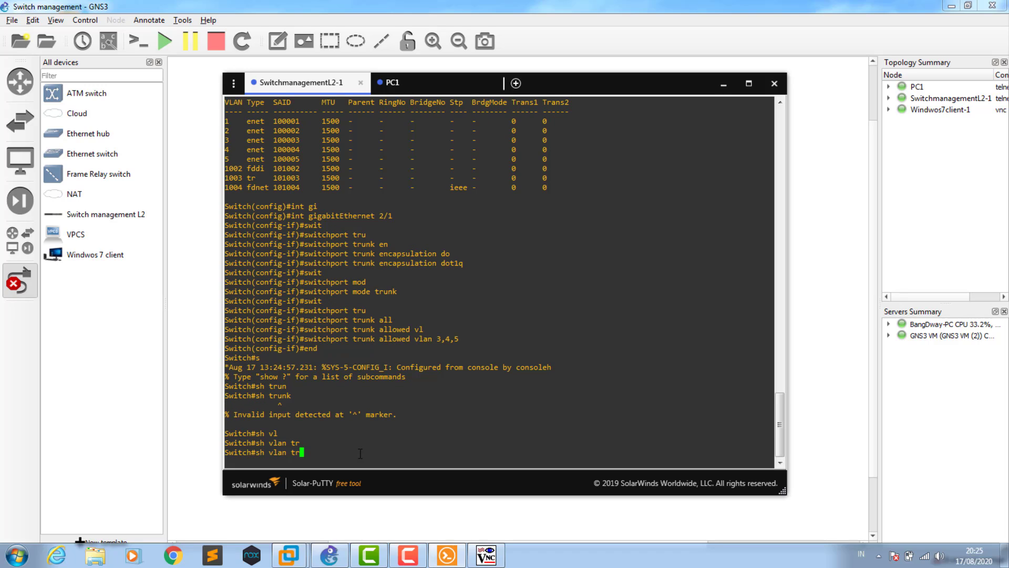
key(BackSpace)
key(BackSpace)
text(?)
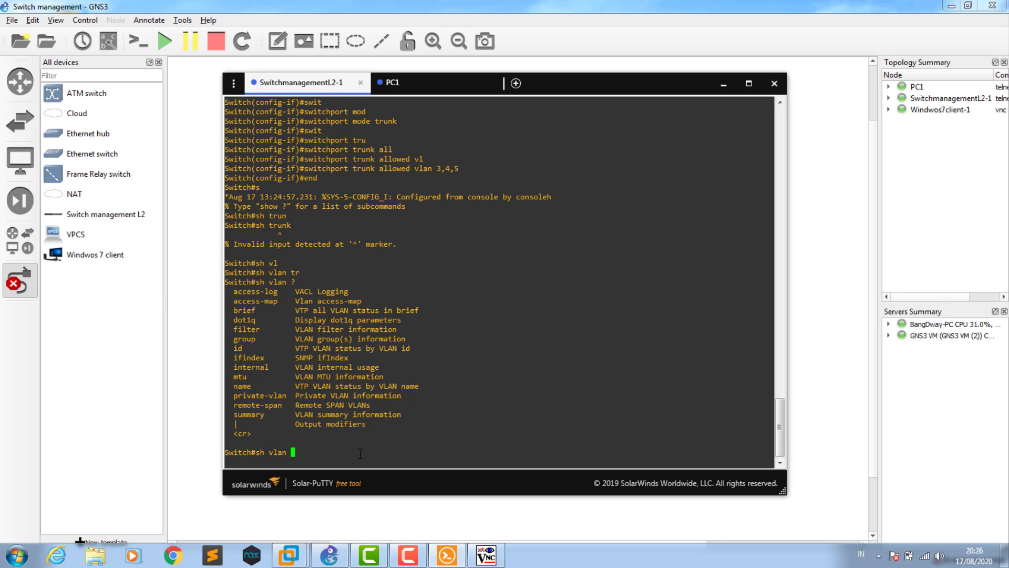
- Display the trunk port status and its allowed VLANs with sh interfaces trunk
click(489, 477)
key(BackSpace)
key(BackSpace)
key(BackSpace)
key(BackSpace)
key(BackSpace)
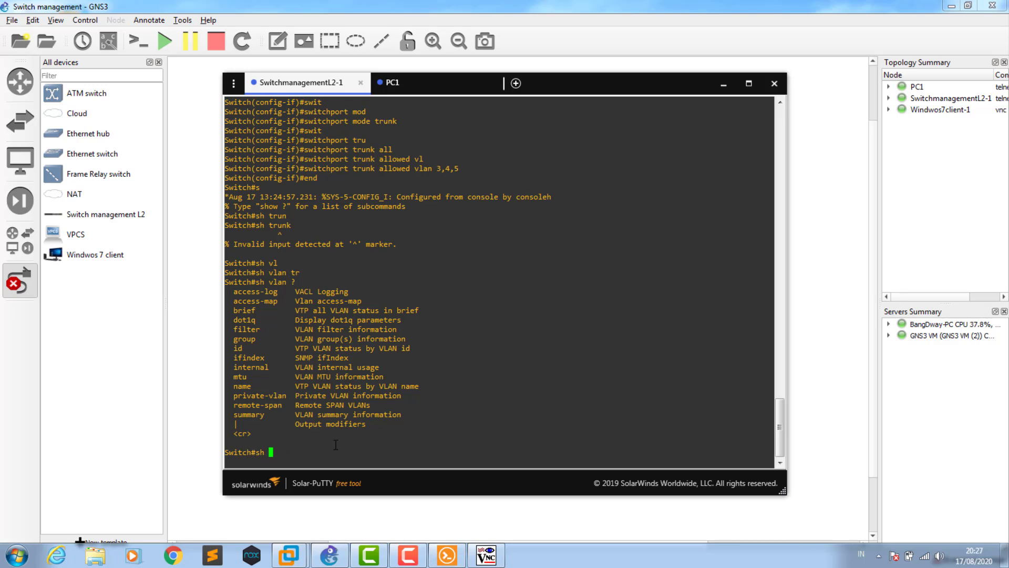
text(int)
key(Tab)
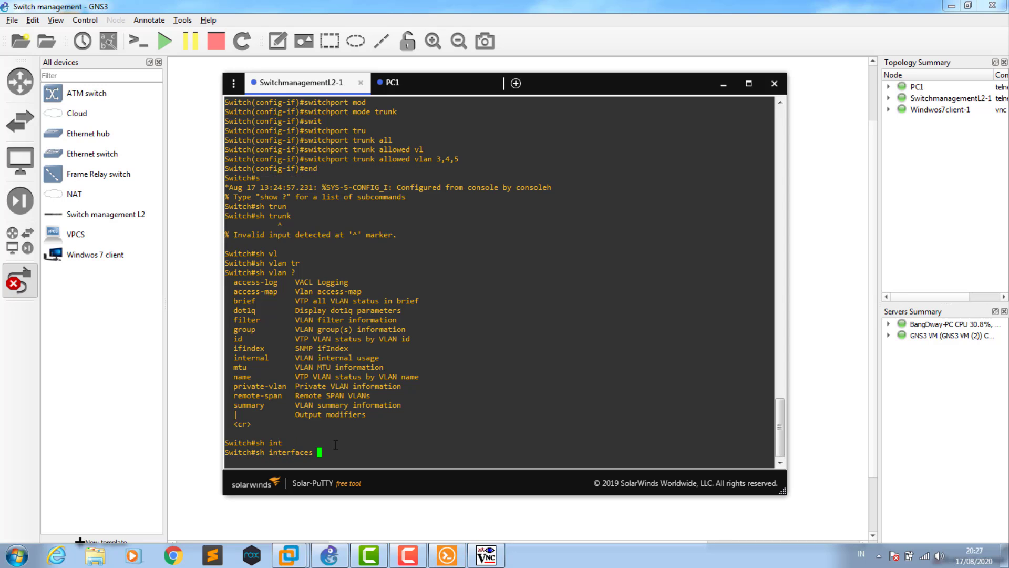
text(tru)
key(Tab)
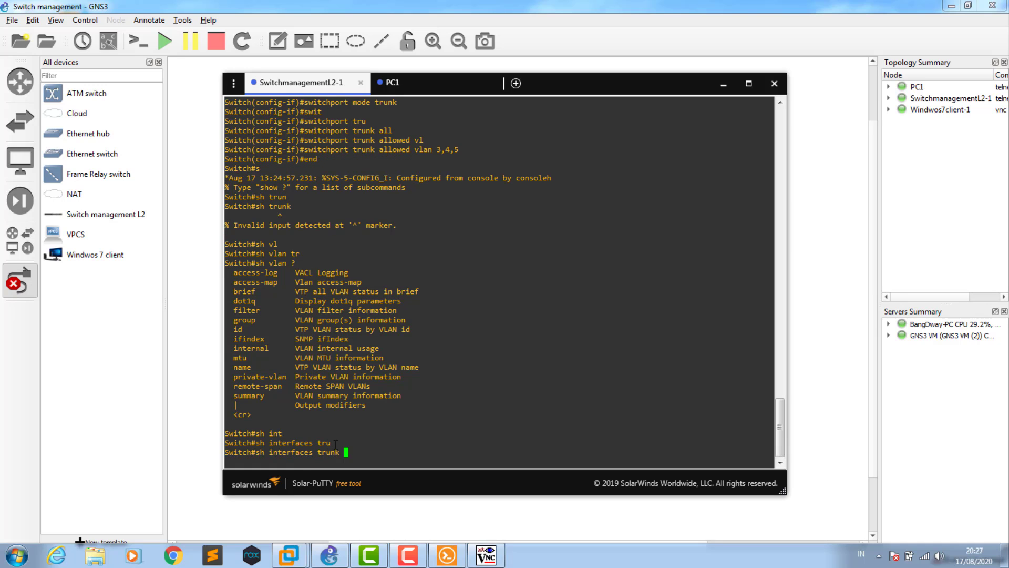
key(Return)
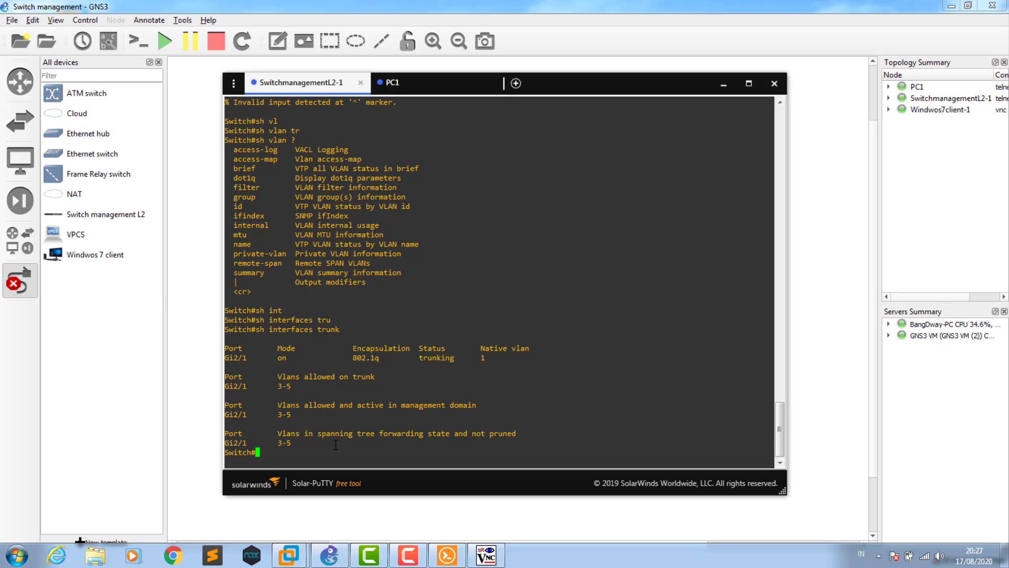
- Save the switch configuration with copy running-config startup-config, accepting the default destination filename
text(cop)
key(Tab)
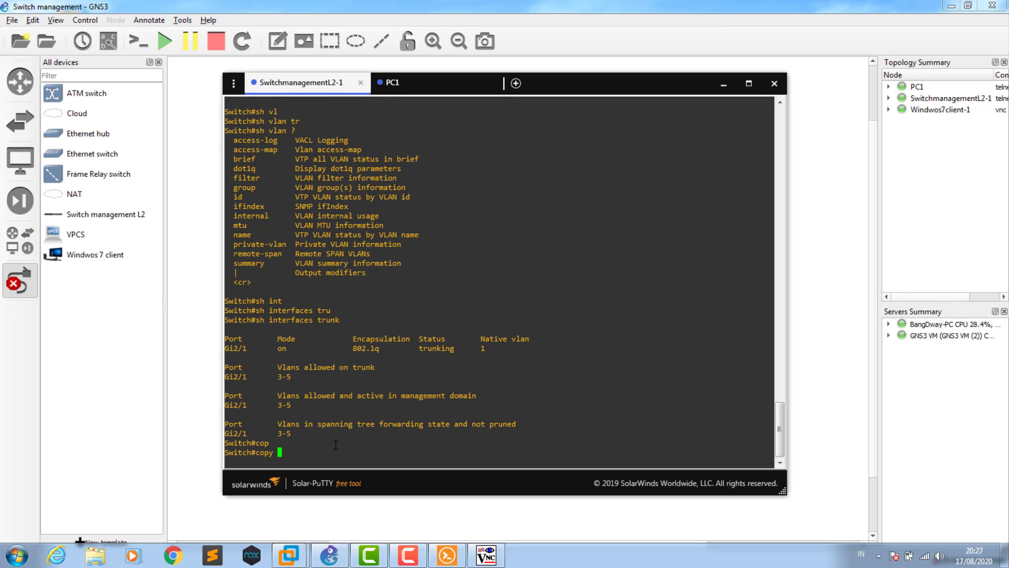
text(run)
key(Tab)
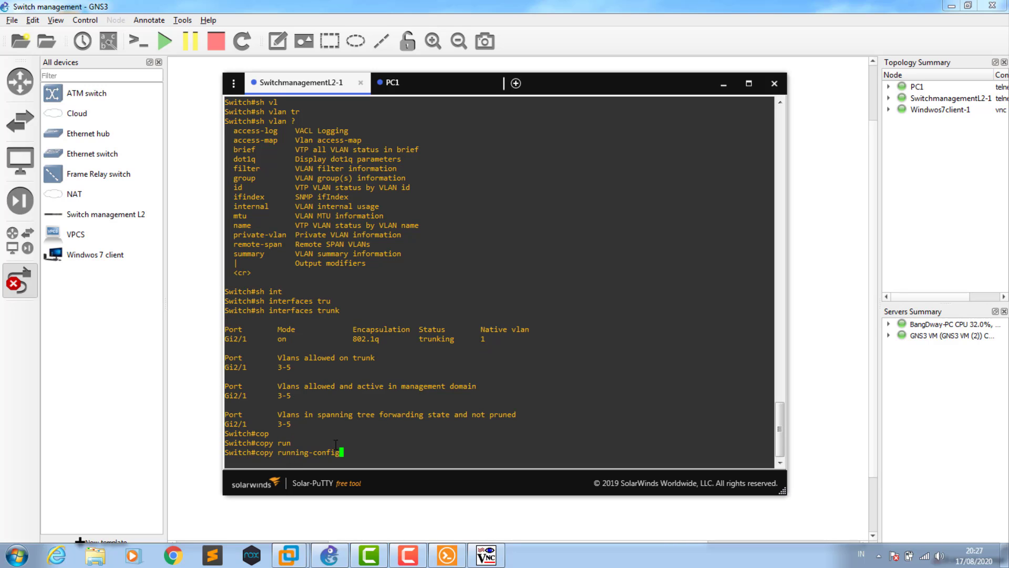
text(str)
key(BackSpace)
key(Tab)
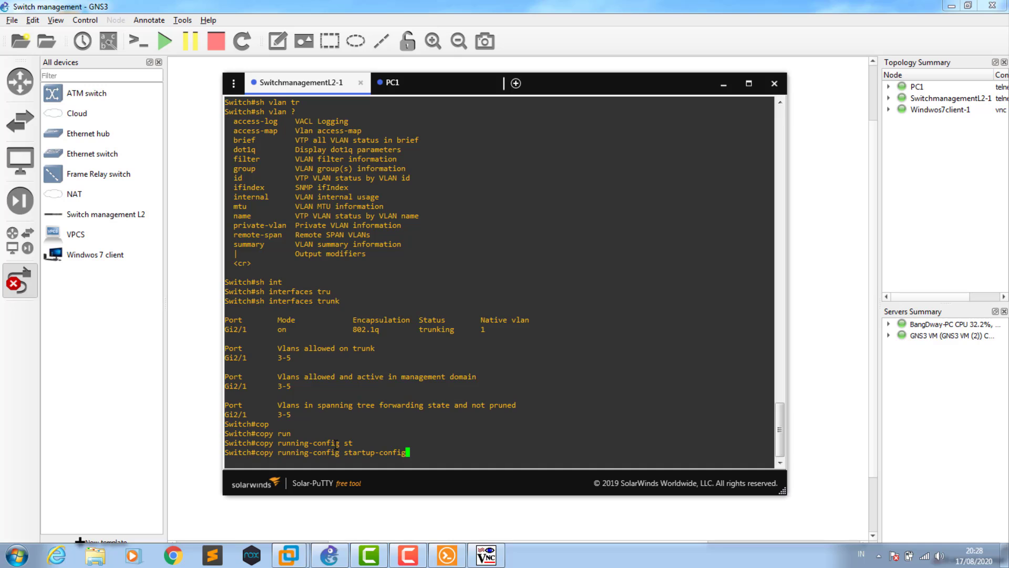
key(Return)
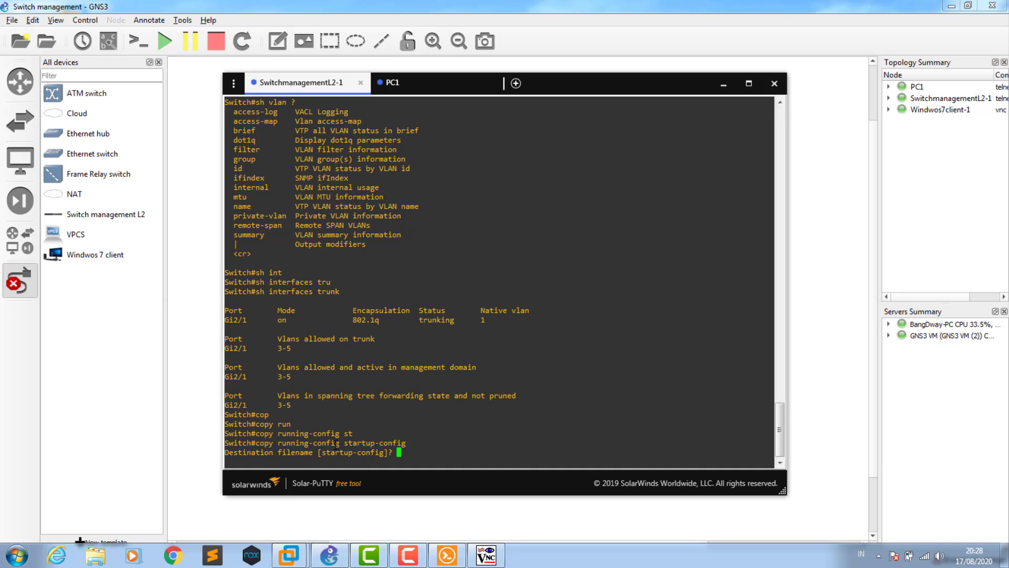
key(Return)
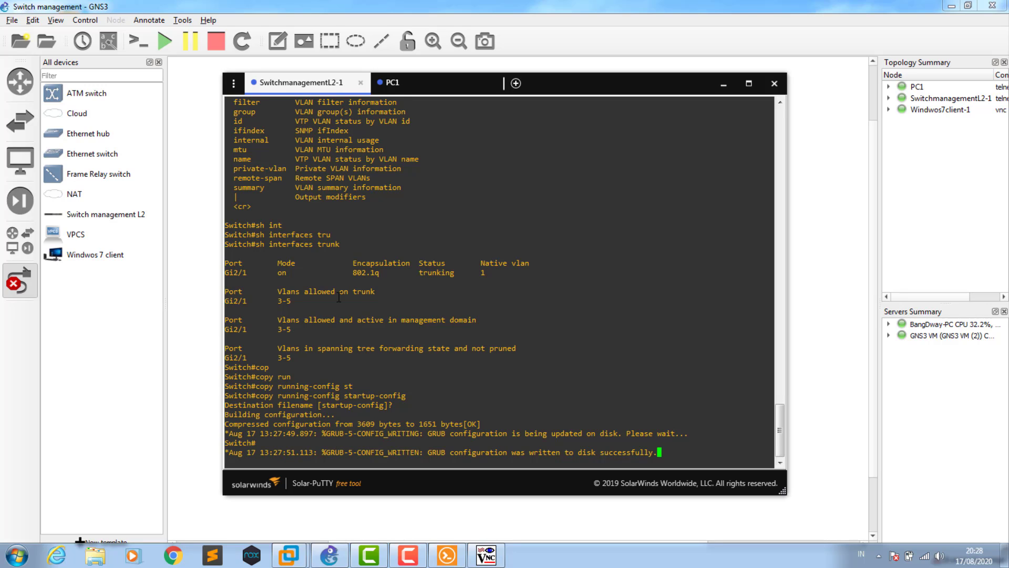
- Return to the GNS3 topology, leave link-adding mode and stop the SwitchmanagementL2-1 node
click(201, 129)
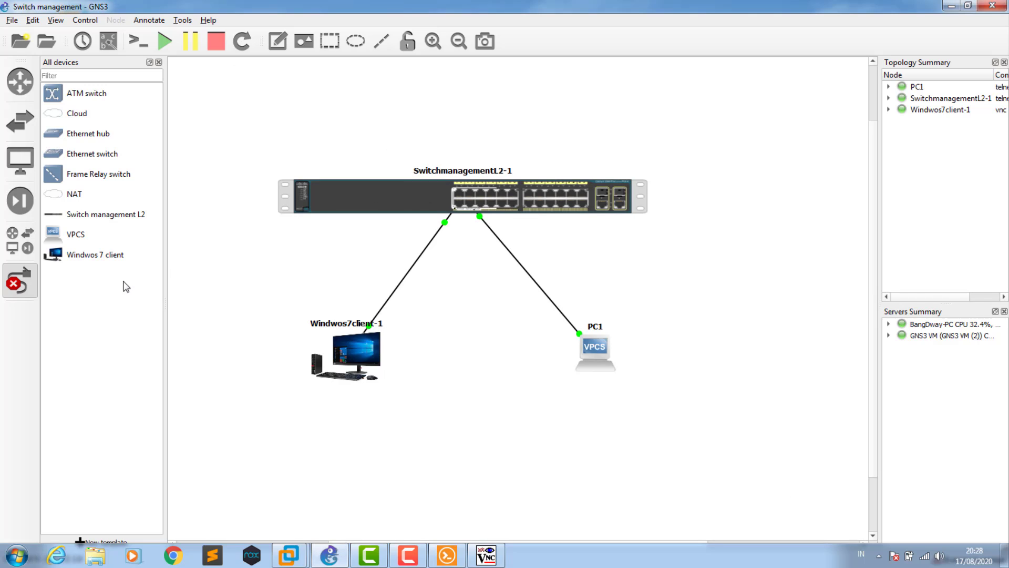
click(20, 280)
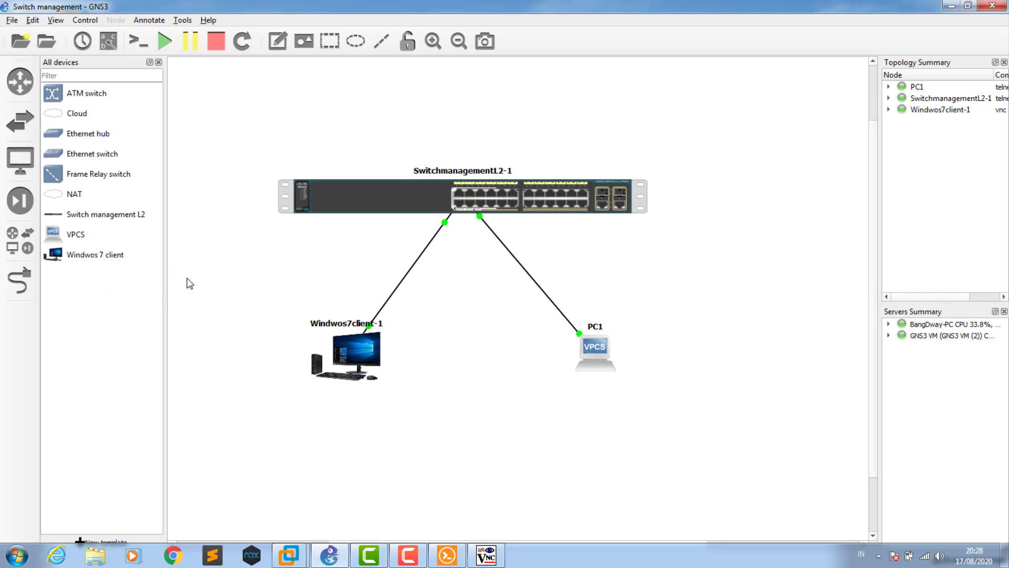
right_click(426, 190)
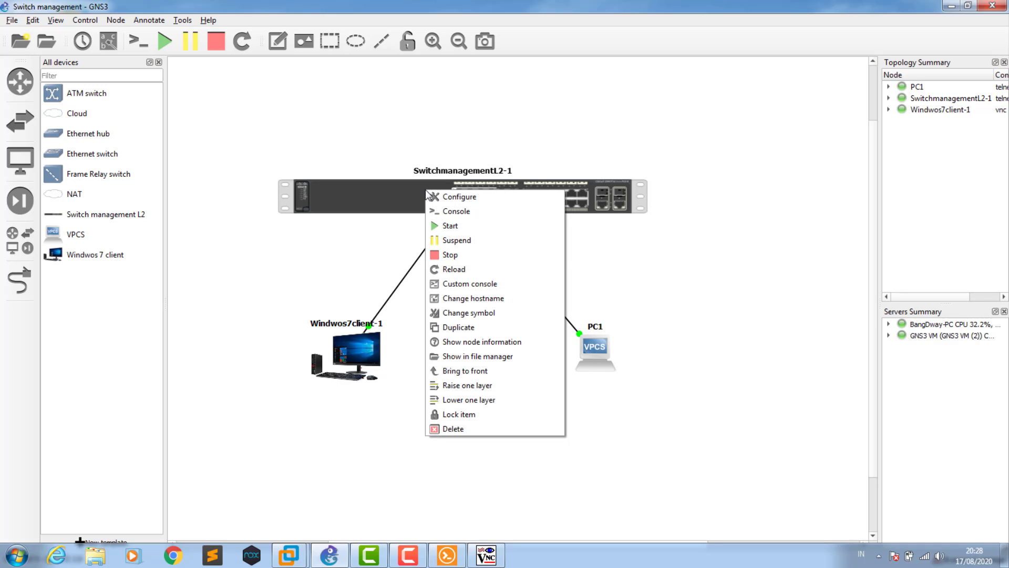
click(450, 255)
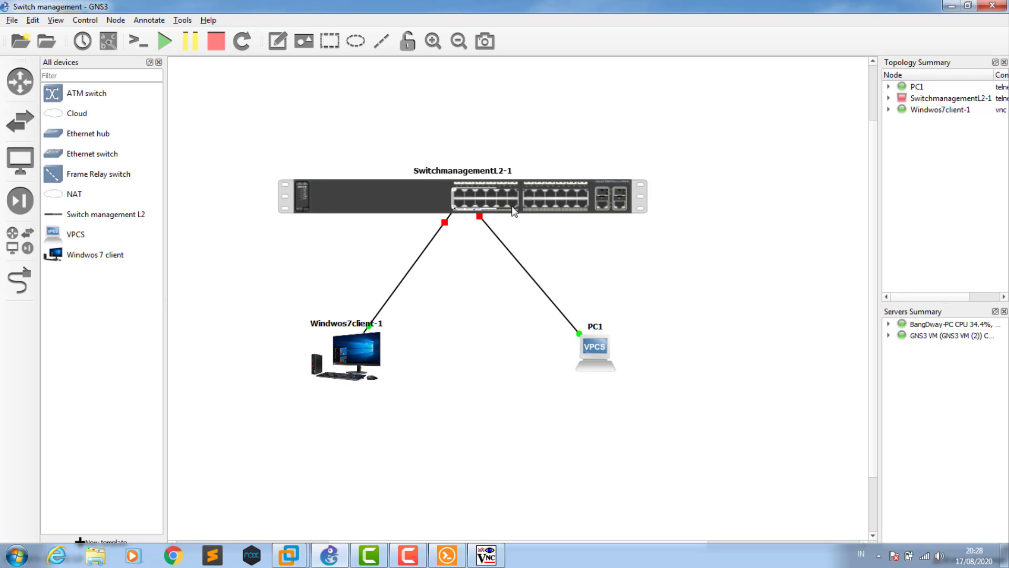
- Move SwitchmanagementL2-1, Windwos7client-1 and PC1 leftward in the topology to free space for another switch
drag(515, 196, 433, 183)
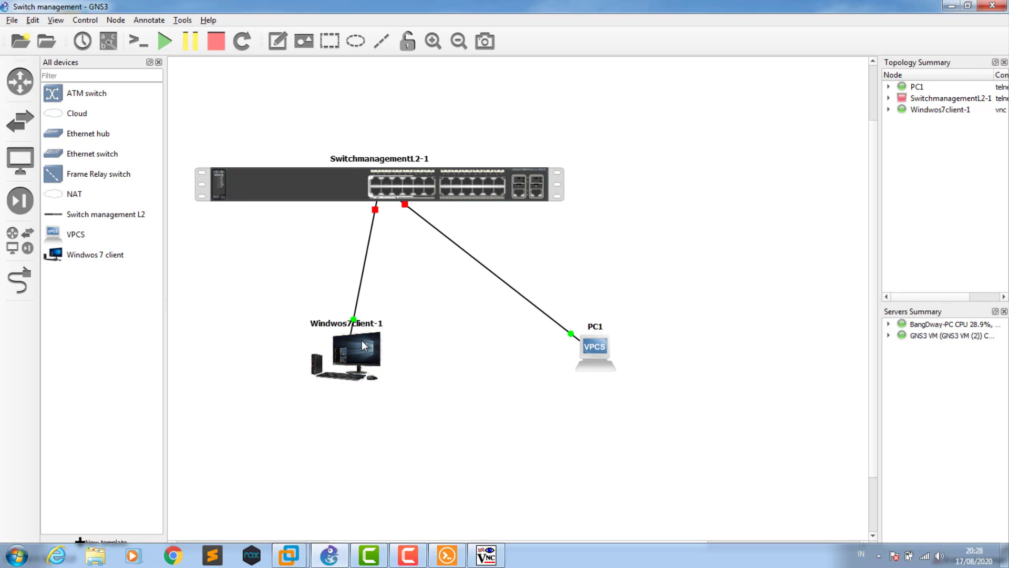
drag(361, 339, 261, 341)
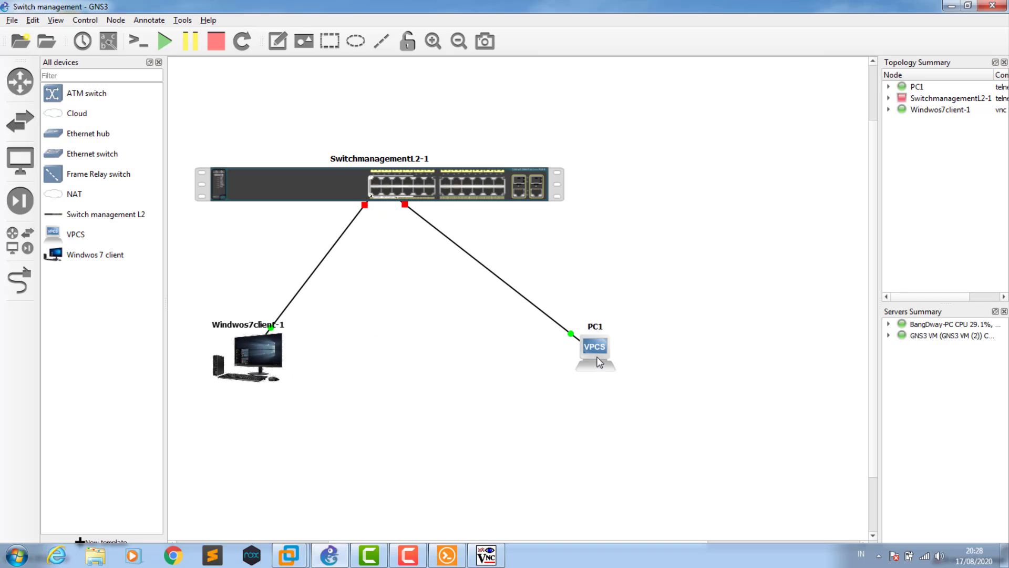
drag(590, 354, 447, 360)
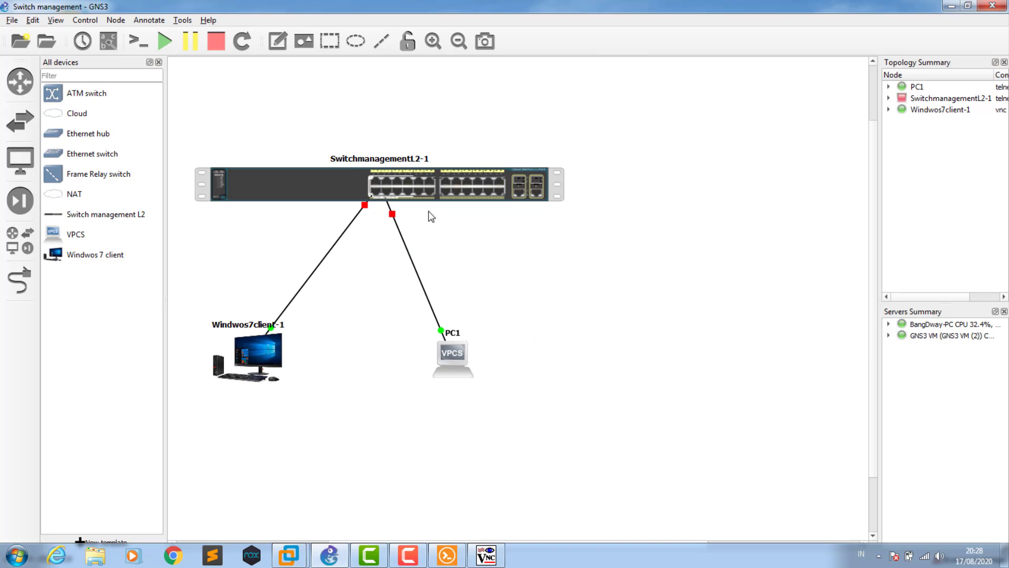
- Duplicate SwitchmanagementL2-1 and place the copy to the right of and slightly below the original switch
right_click(408, 181)
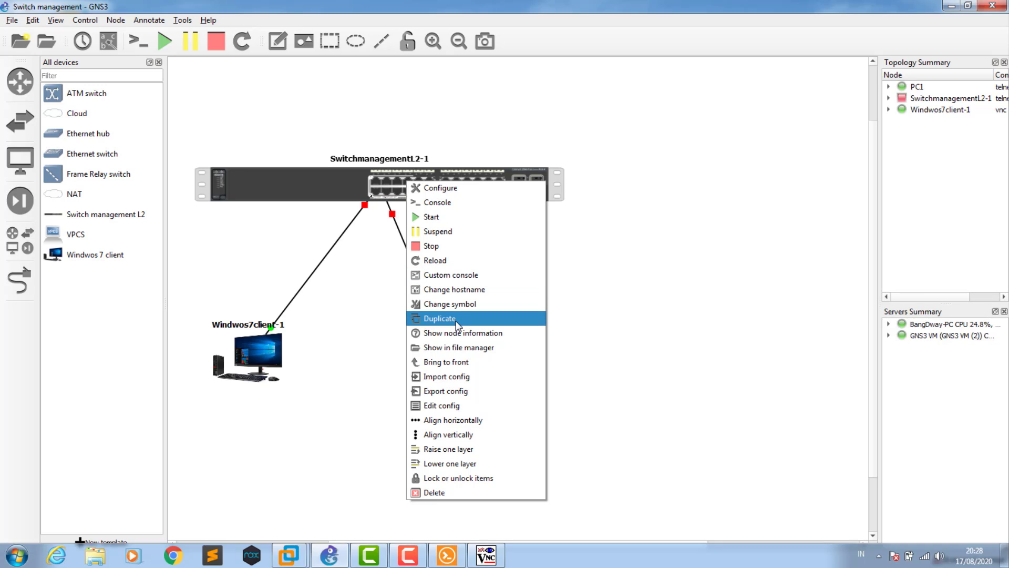
click(440, 318)
drag(355, 195, 618, 241)
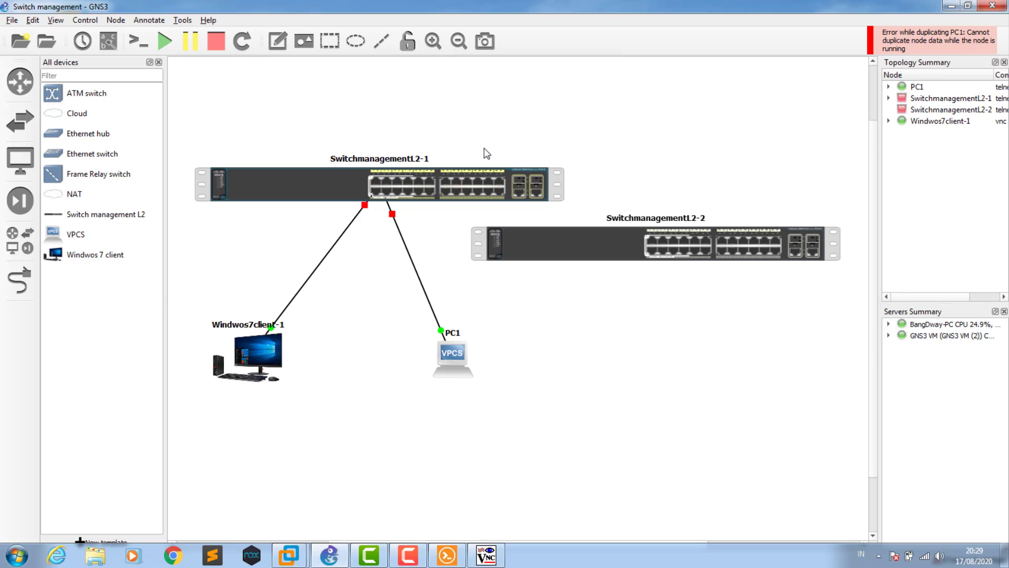
- Link Ethernet9 of SwitchmanagementL2-1 to Ethernet9 of SwitchmanagementL2-2 and leave link-adding mode
click(20, 280)
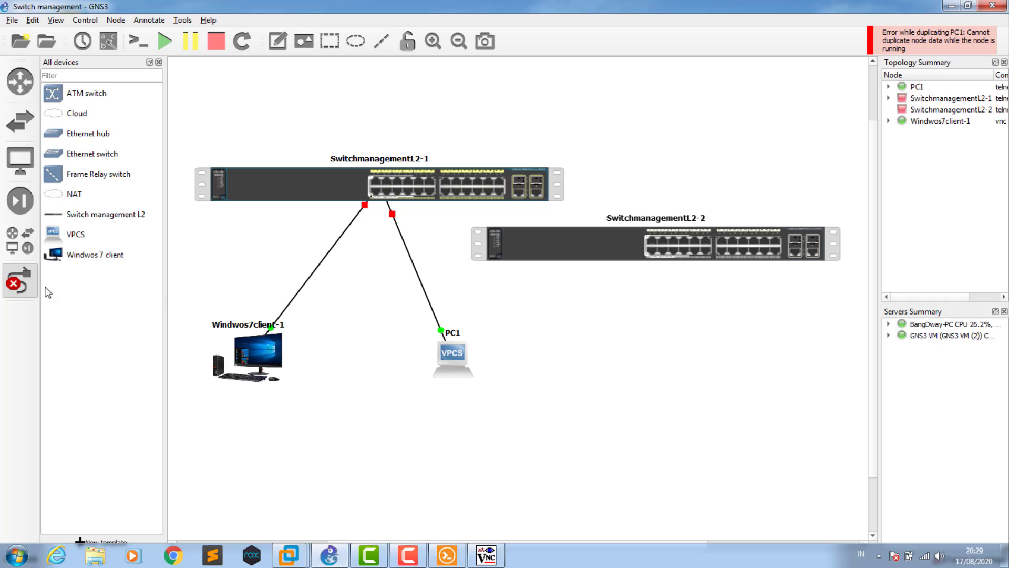
click(476, 195)
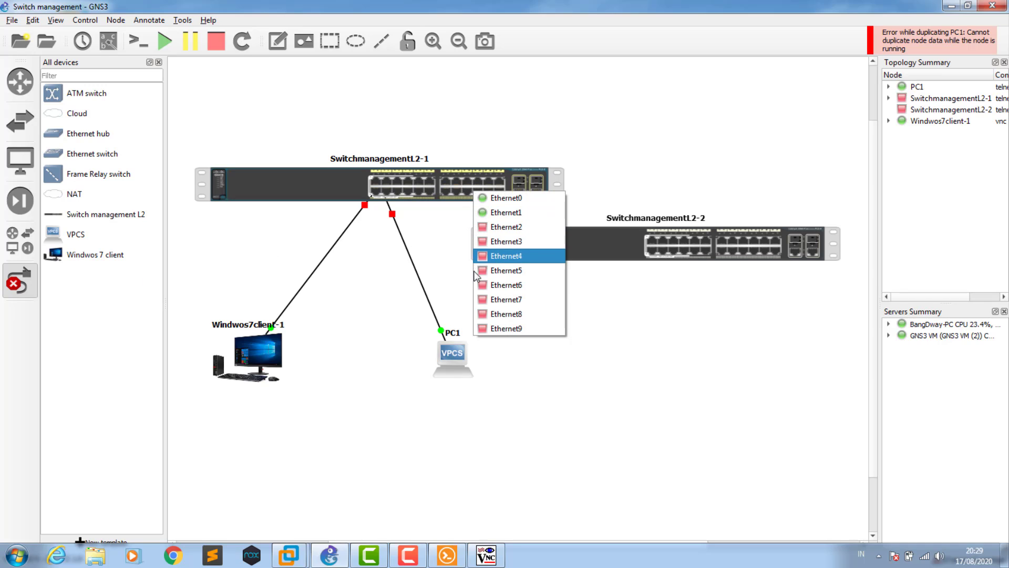
click(501, 328)
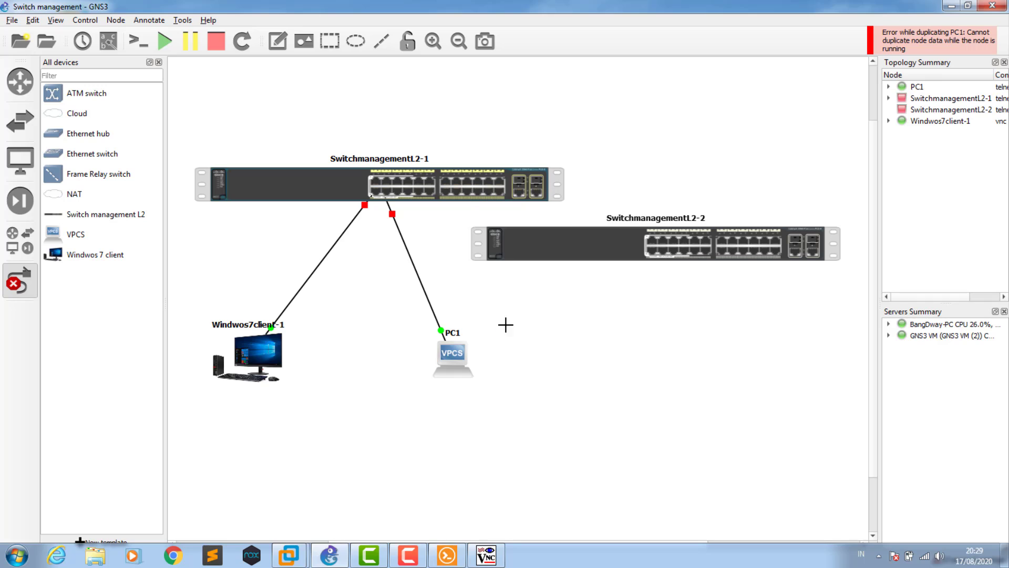
click(694, 246)
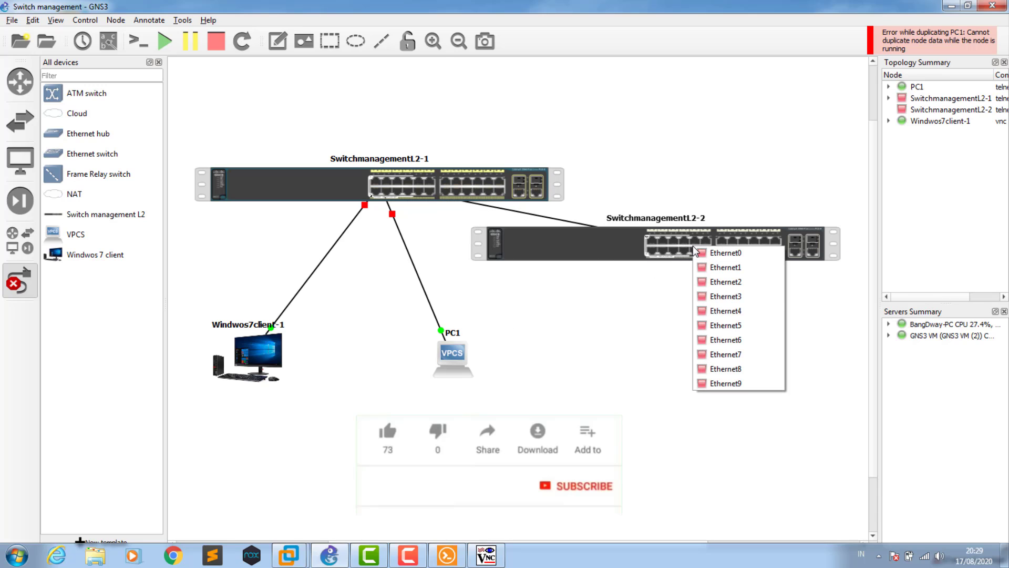
click(726, 384)
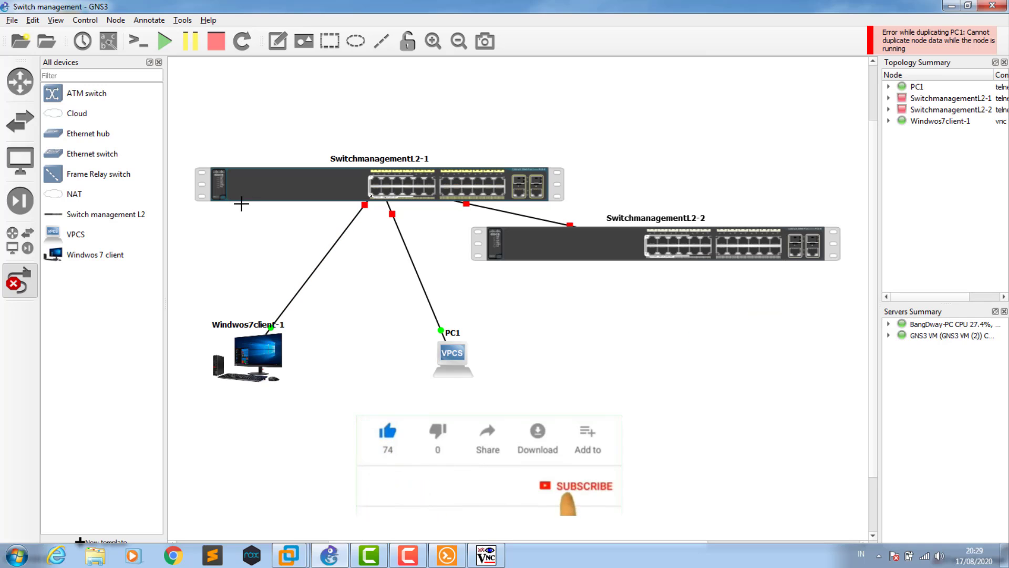
click(20, 282)
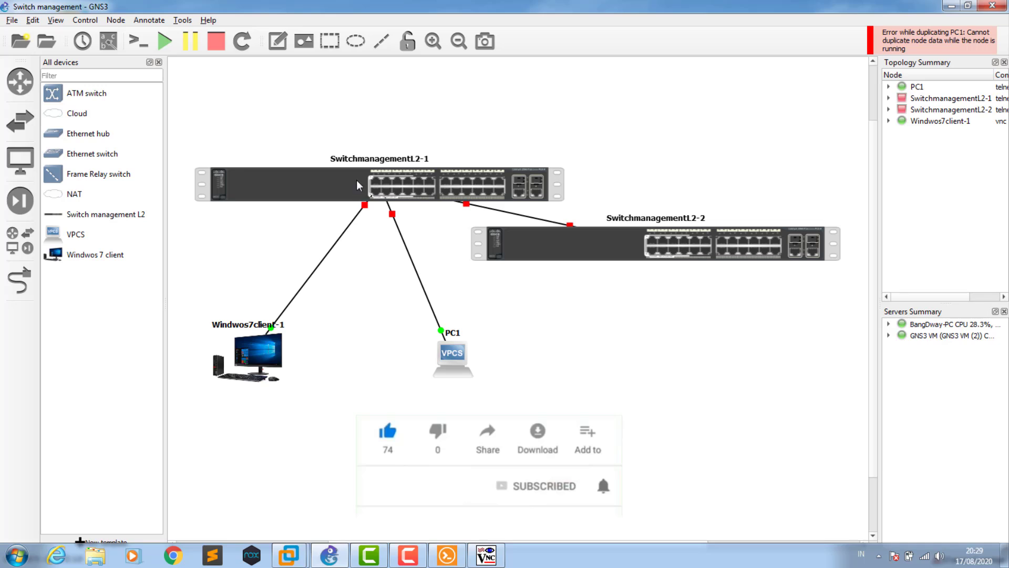
- Start the SwitchmanagementL2-1 and SwitchmanagementL2-2 nodes
right_click(328, 184)
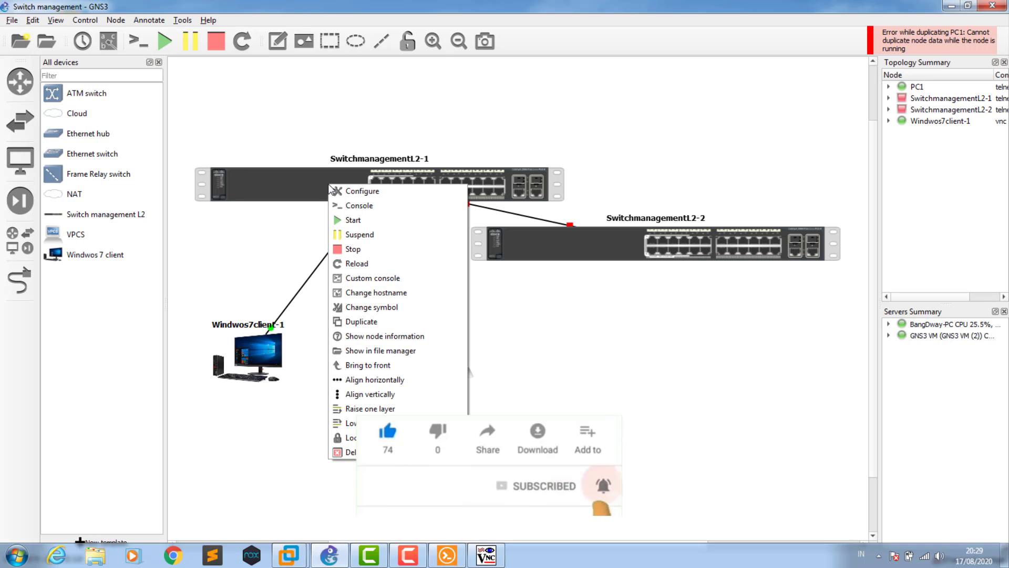
click(342, 218)
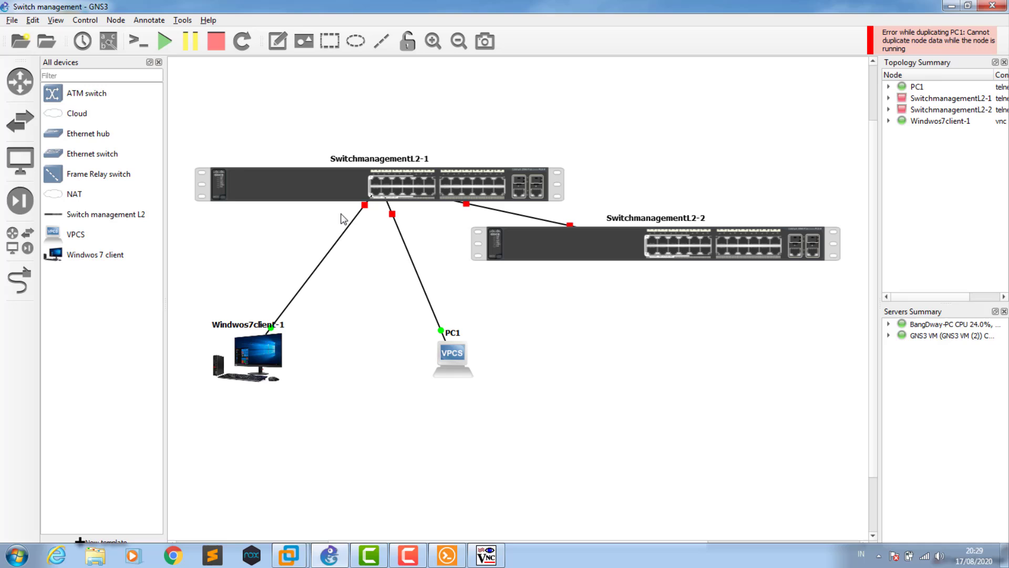
right_click(622, 243)
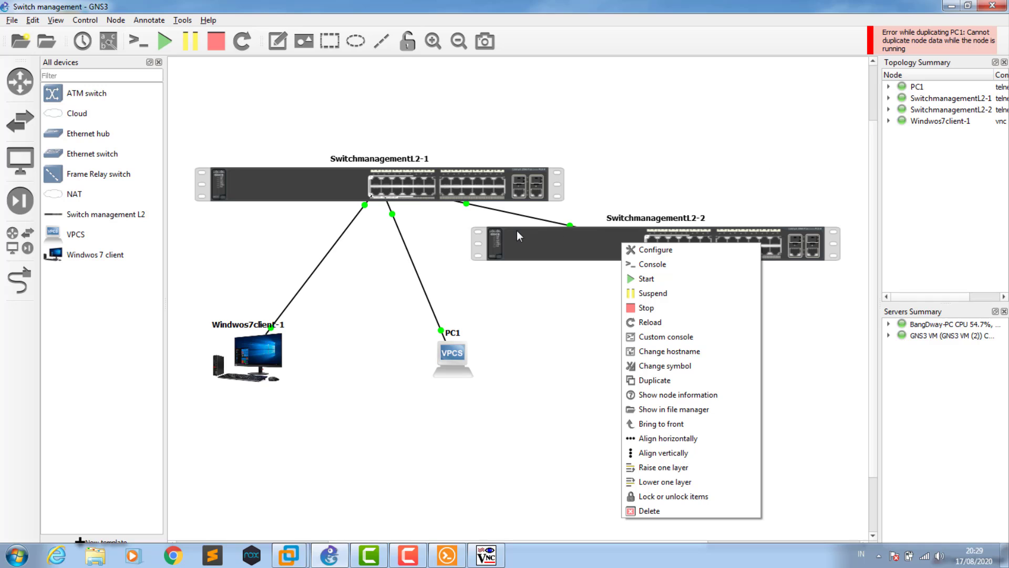
- Move both linked switches together up and to the left in the topology, away from the client nodes
drag(427, 191, 403, 129)
drag(488, 184, 493, 202)
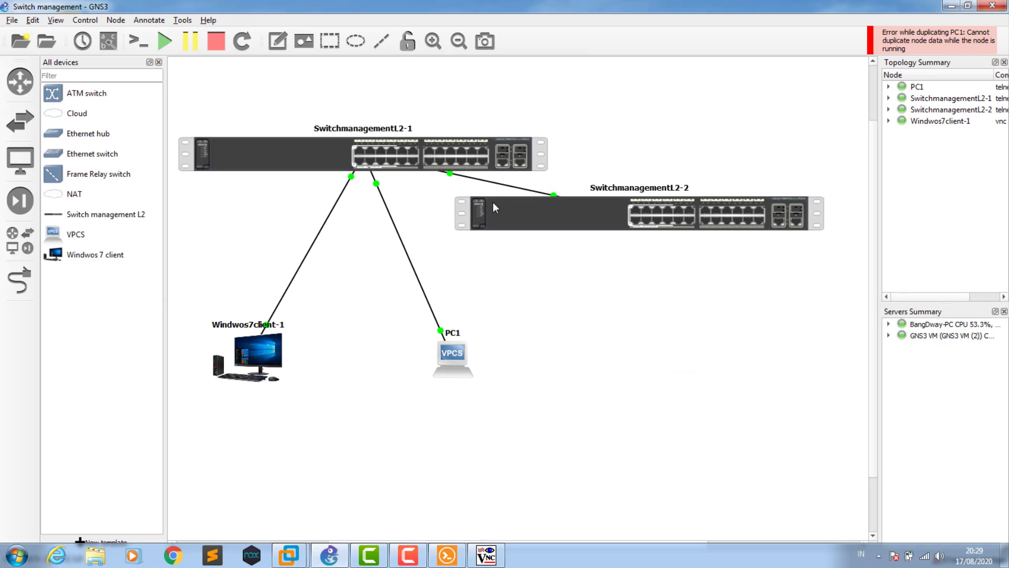
drag(605, 216, 582, 190)
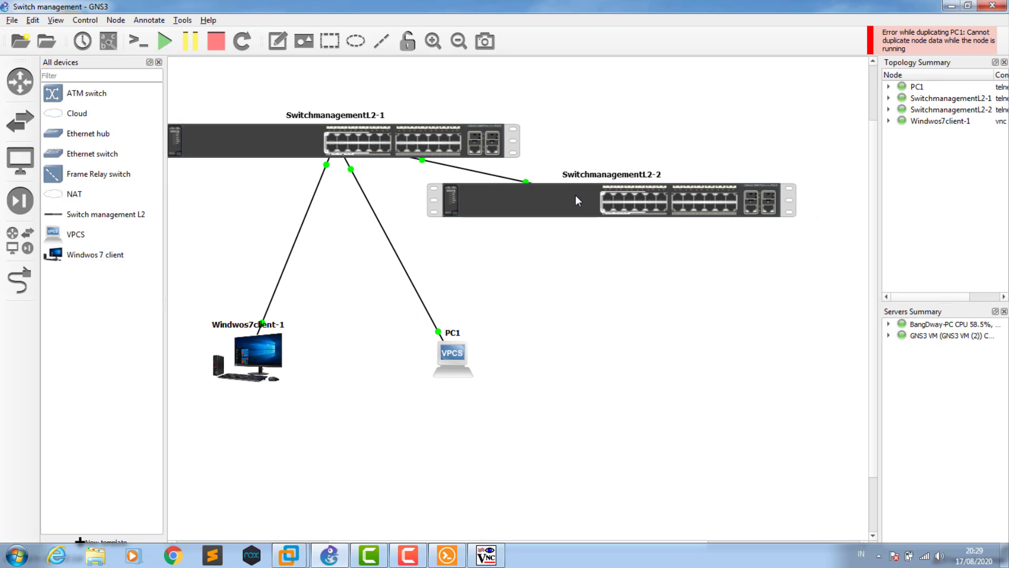
- Delete the link between SwitchmanagementL2-1 and PC1, and move PC1 to the right beneath SwitchmanagementL2-2
click(364, 192)
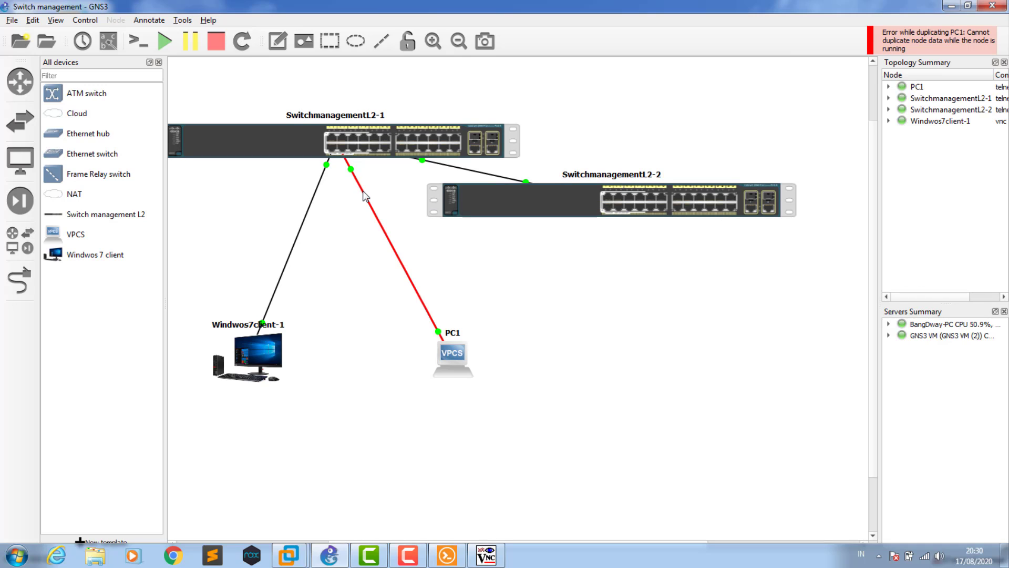
right_click(363, 192)
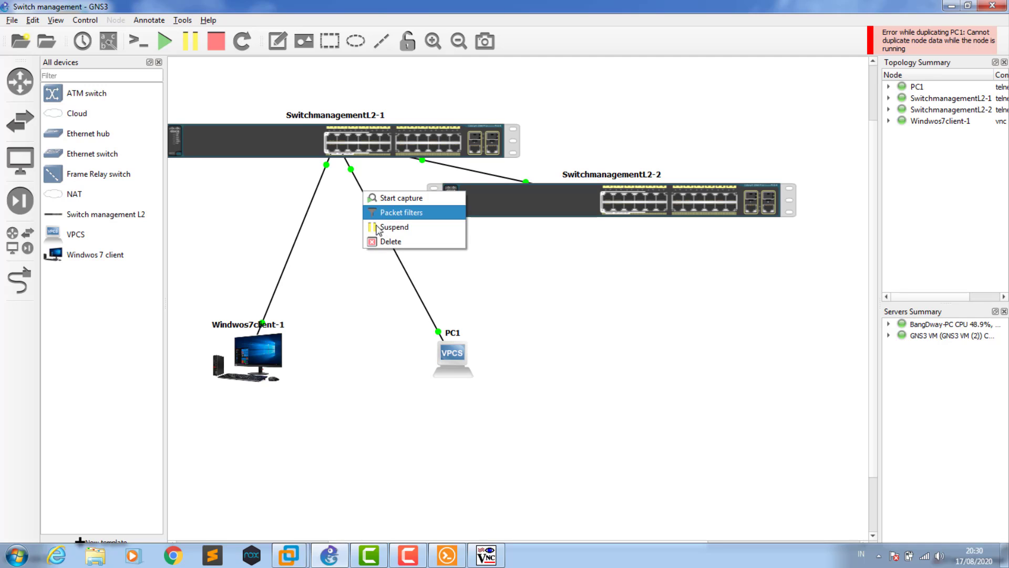
click(392, 241)
drag(452, 358, 717, 343)
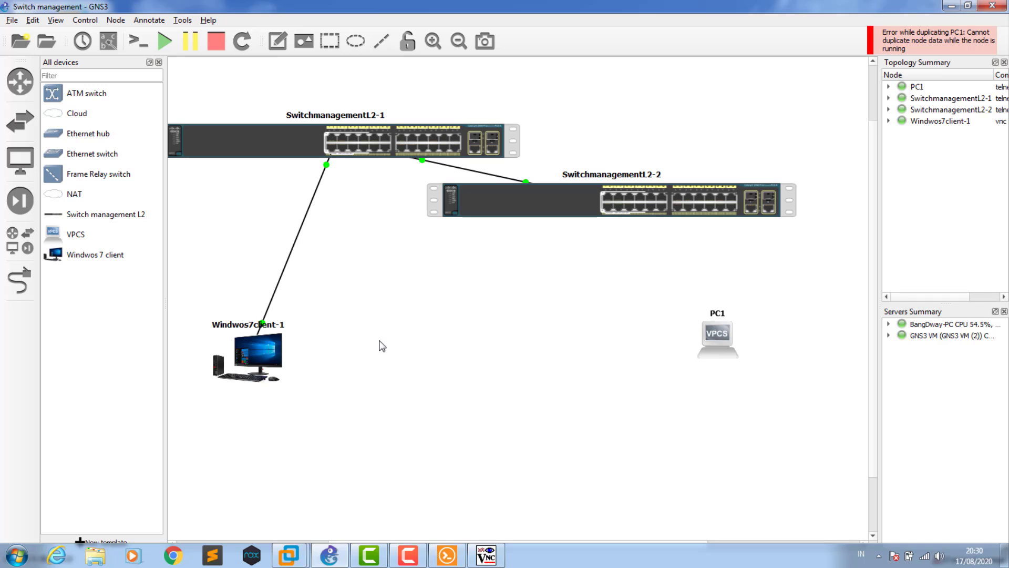
- Link Ethernet0 of SwitchmanagementL2-2 to Ethernet0 of PC1
click(20, 280)
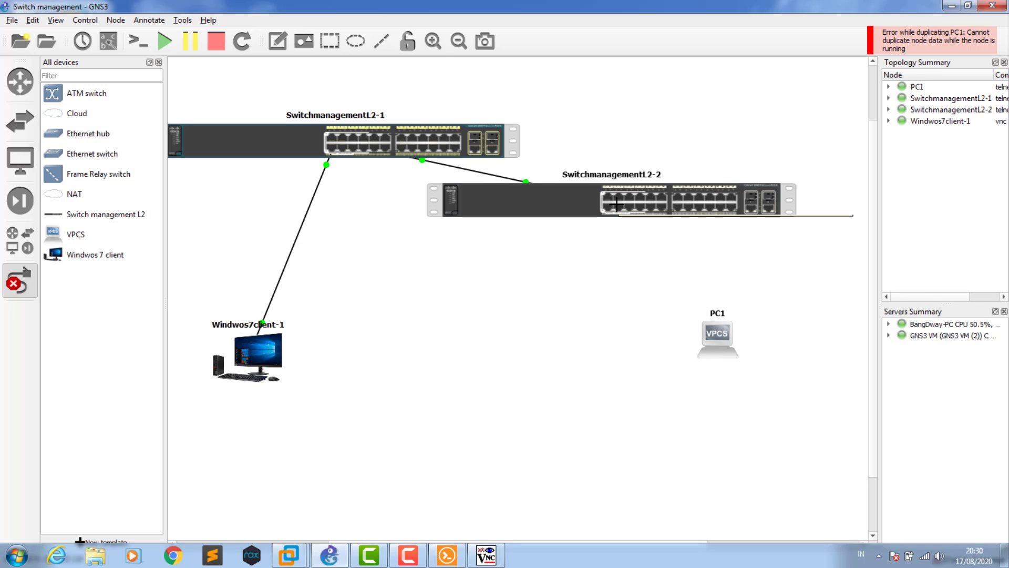
click(618, 210)
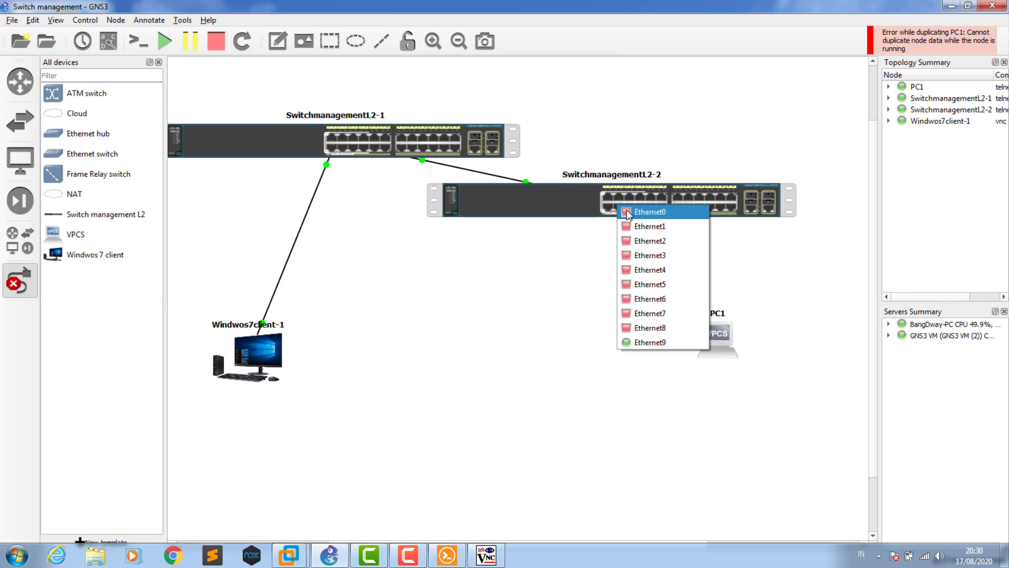
click(650, 212)
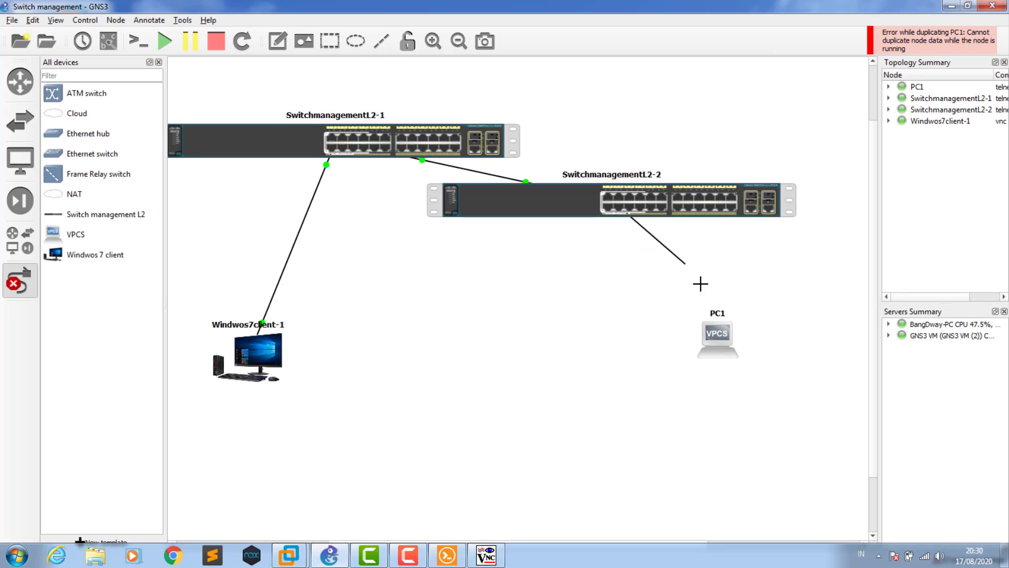
click(720, 333)
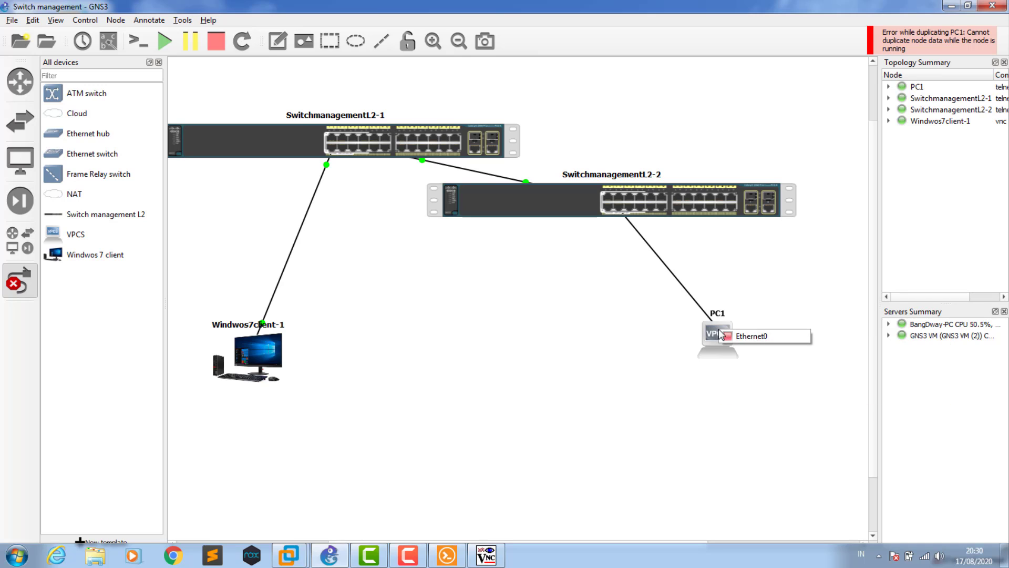
click(739, 336)
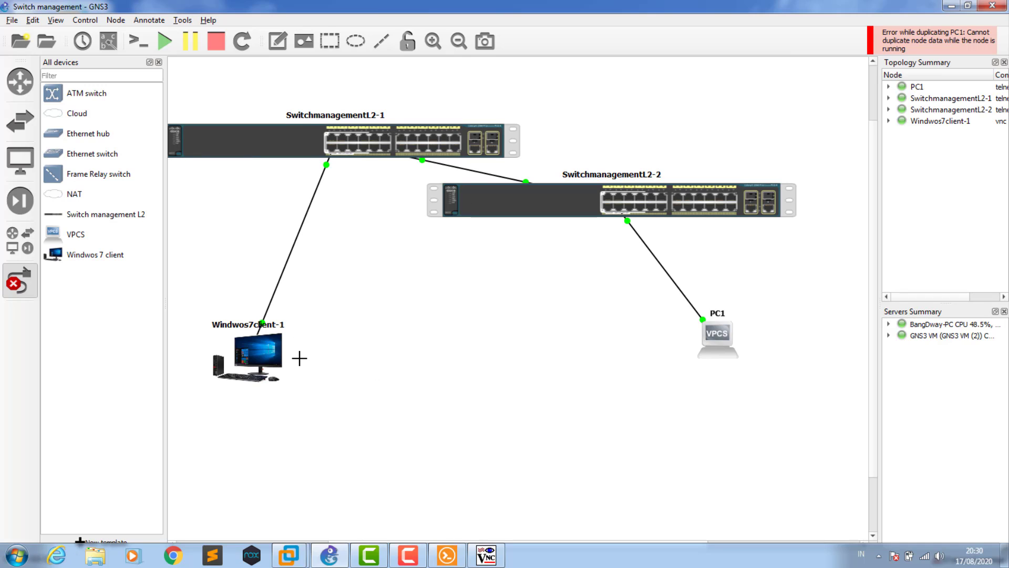
- Switch to the Windwos7client-1 TightVNC console and ping 192.168.1.2 twice from its command prompt
click(486, 555)
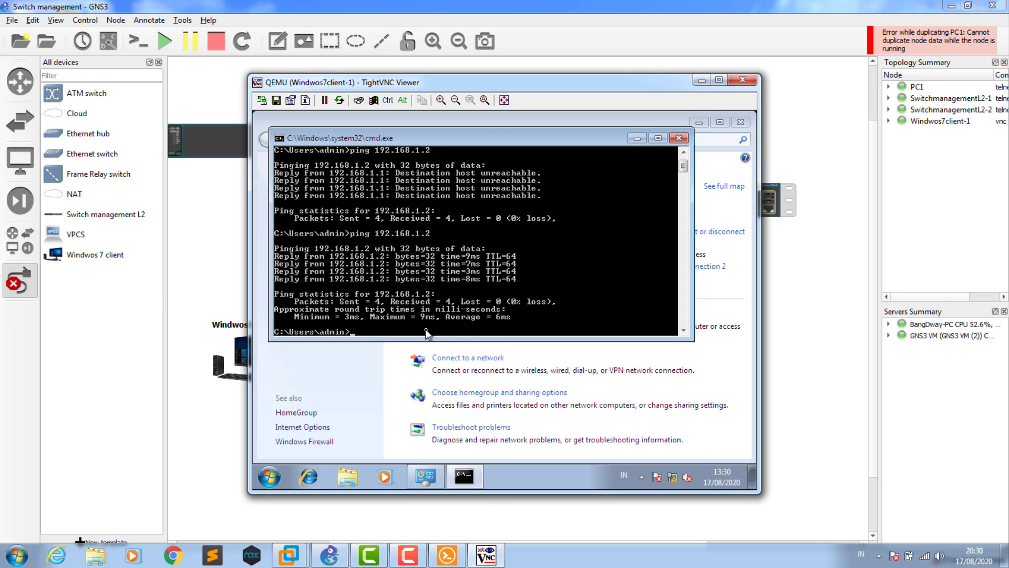
key(Up)
key(Return)
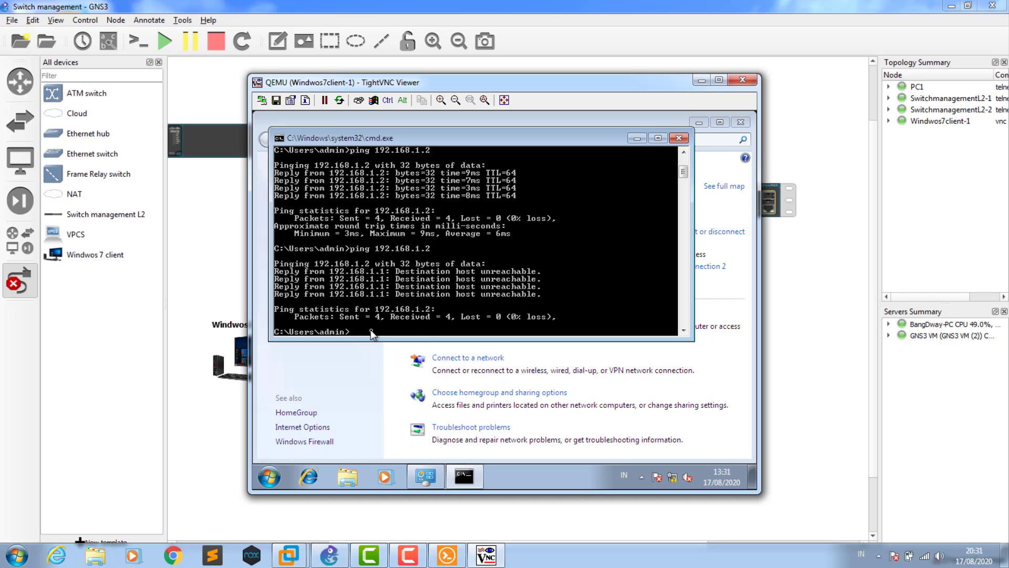
key(Up)
key(Return)
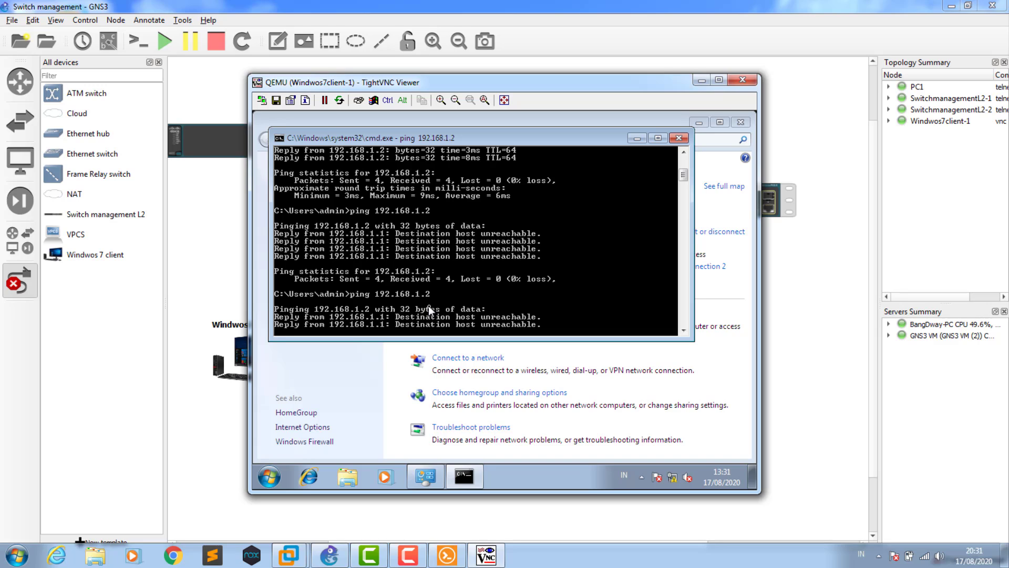
- Back in the GNS3 topology, delete the SwitchmanagementL2-2 to PC1 link and recreate it between PC1 Ethernet0 and switch Ethernet0
click(225, 223)
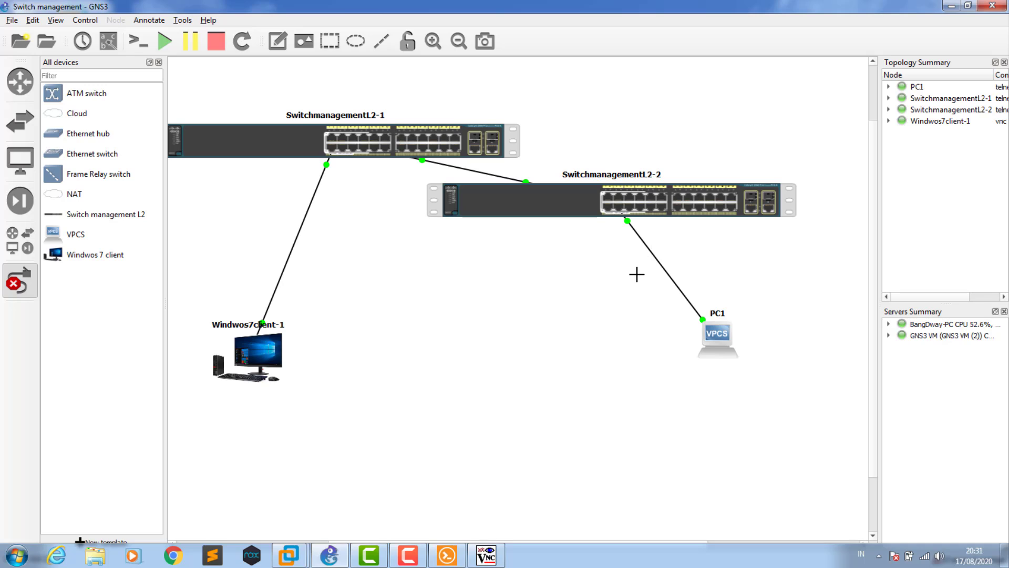
right_click(651, 251)
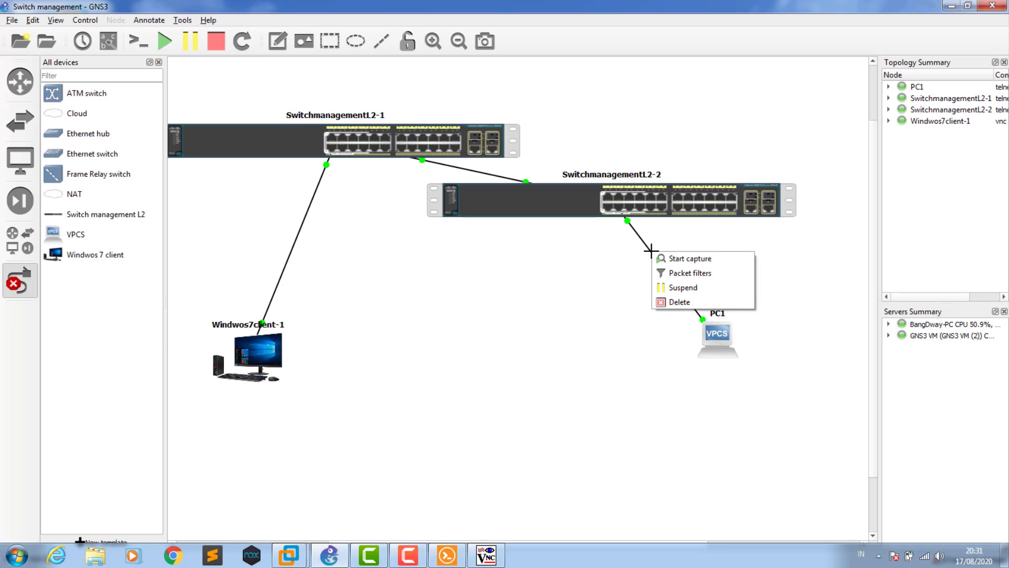
click(678, 301)
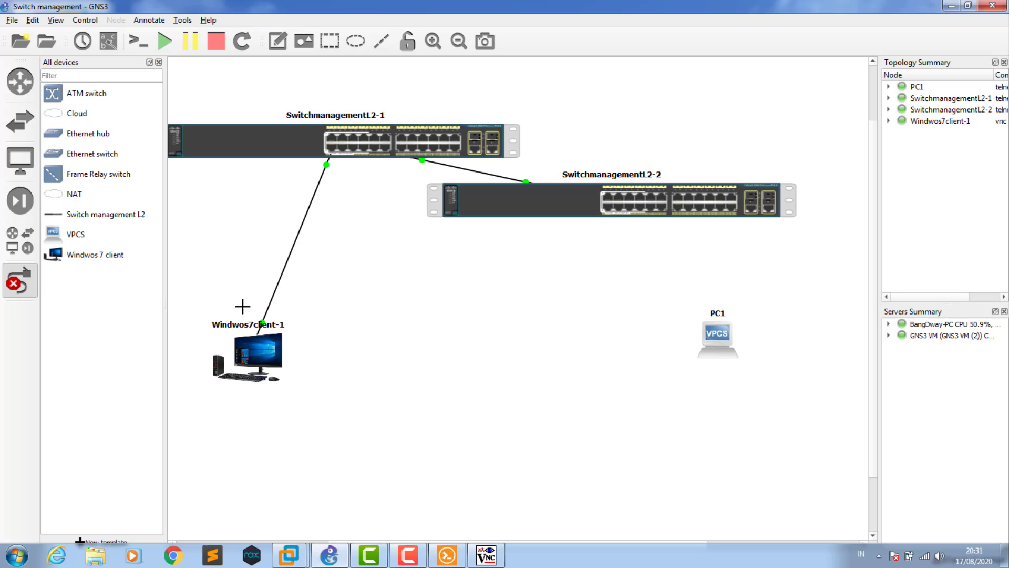
click(710, 331)
click(735, 334)
click(616, 203)
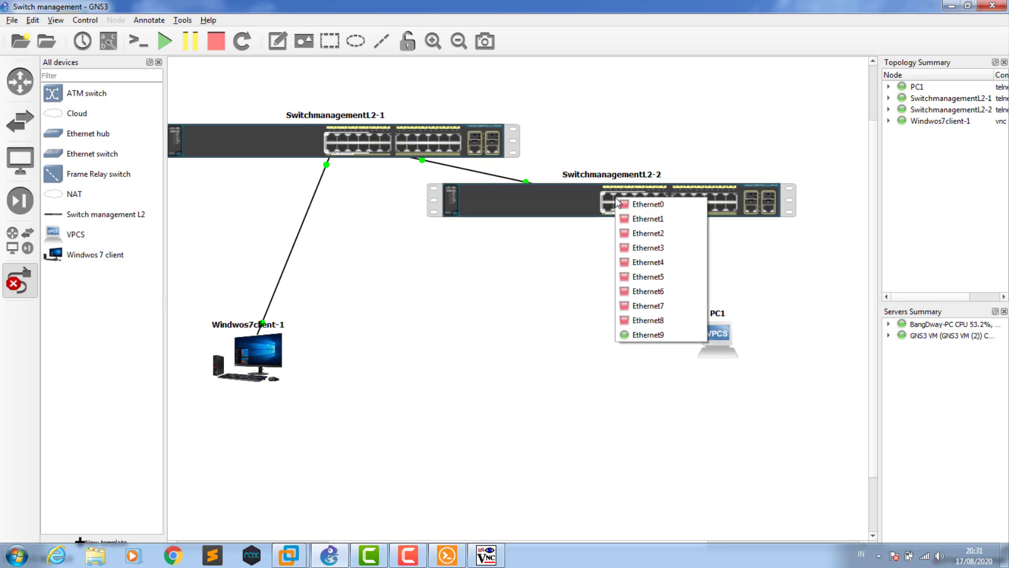
click(620, 205)
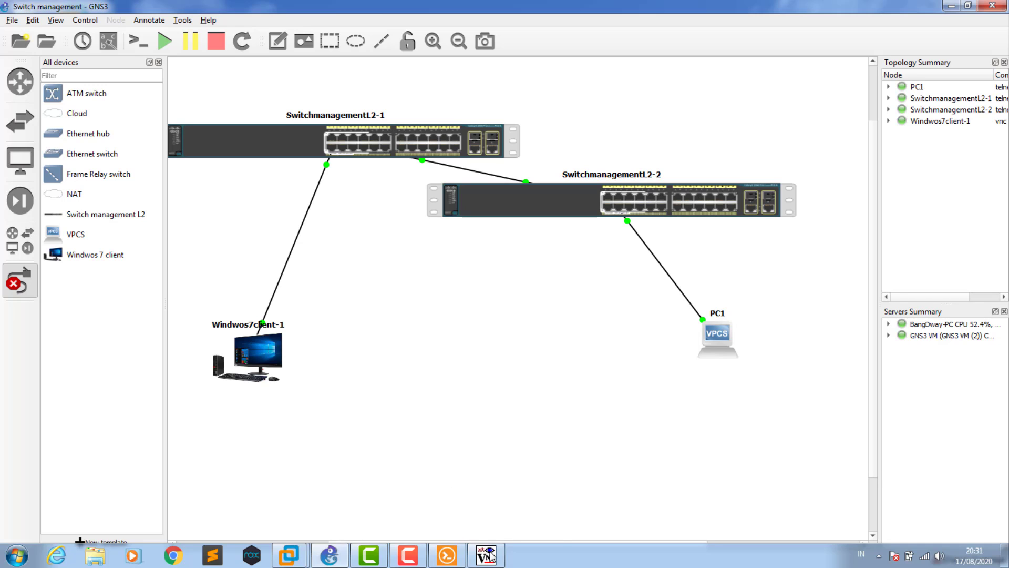
- Leave link-adding mode, then stop SwitchmanagementL2-2 and start it again
mouse_move(493, 560)
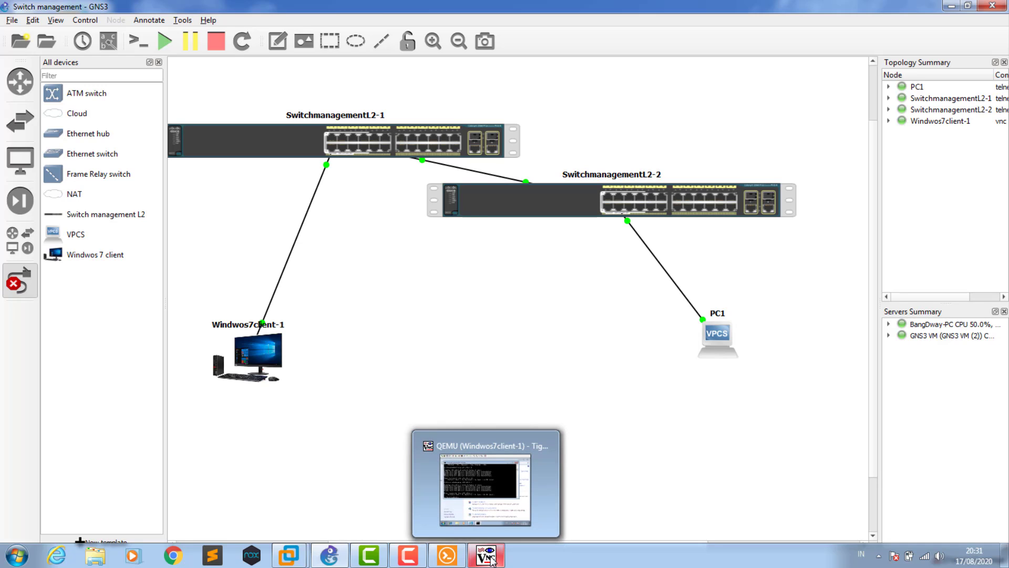
right_click(543, 209)
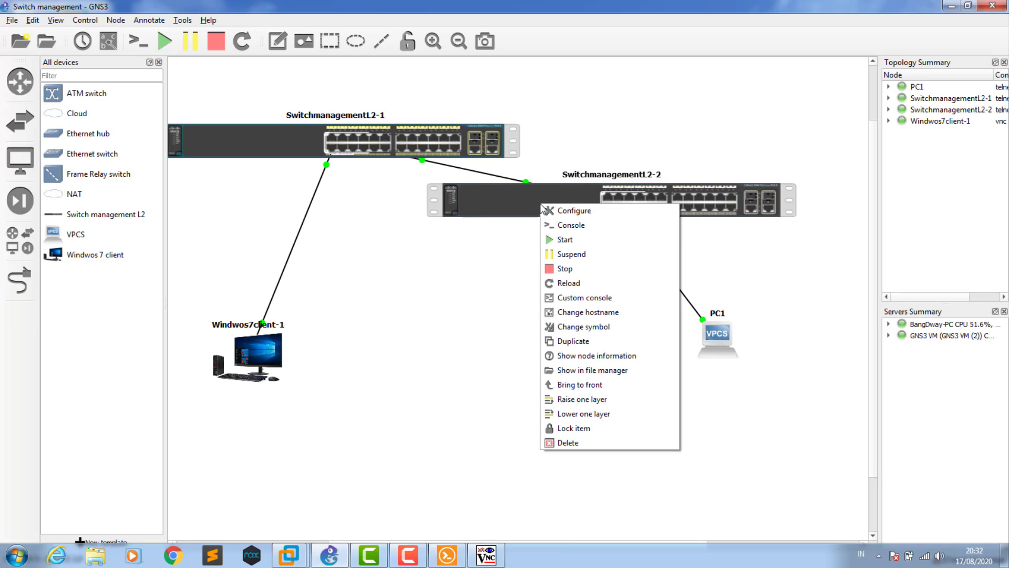
click(570, 271)
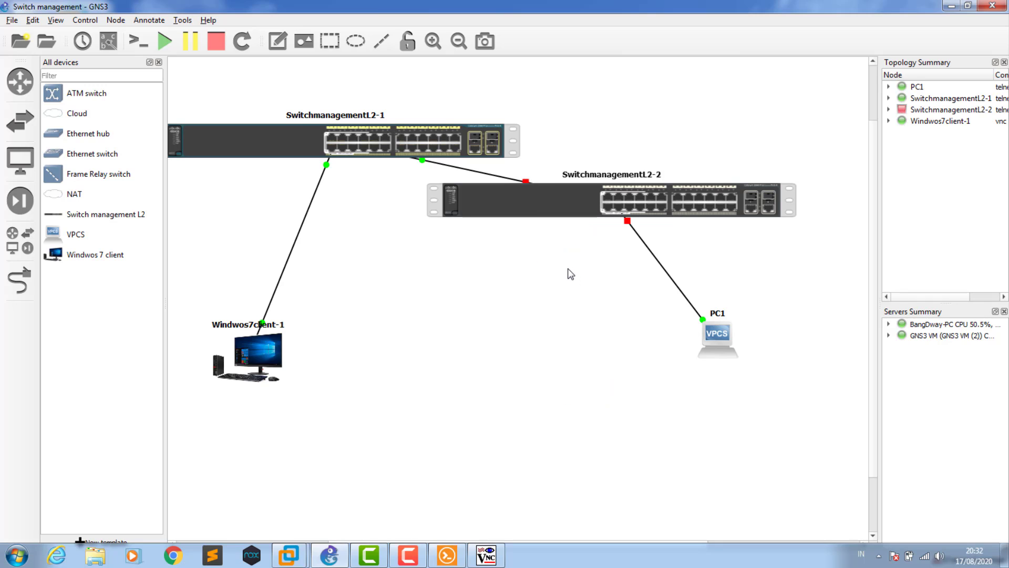
right_click(565, 195)
click(578, 231)
- Repeat the ping to 192.168.1.2 in the Windwos7client-1 TightVNC console, then return to the GNS3 topology
click(497, 562)
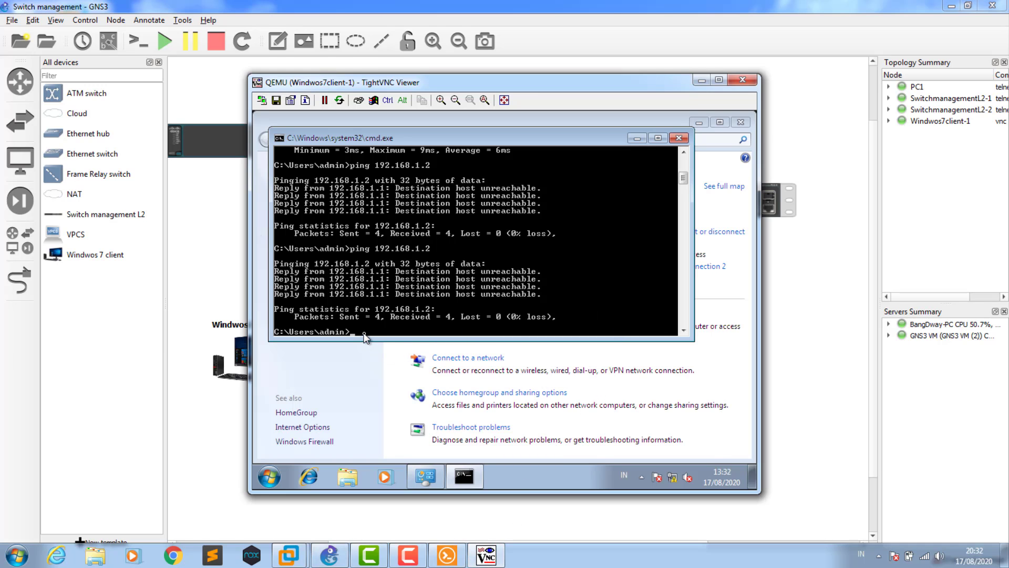
key(Up)
key(Return)
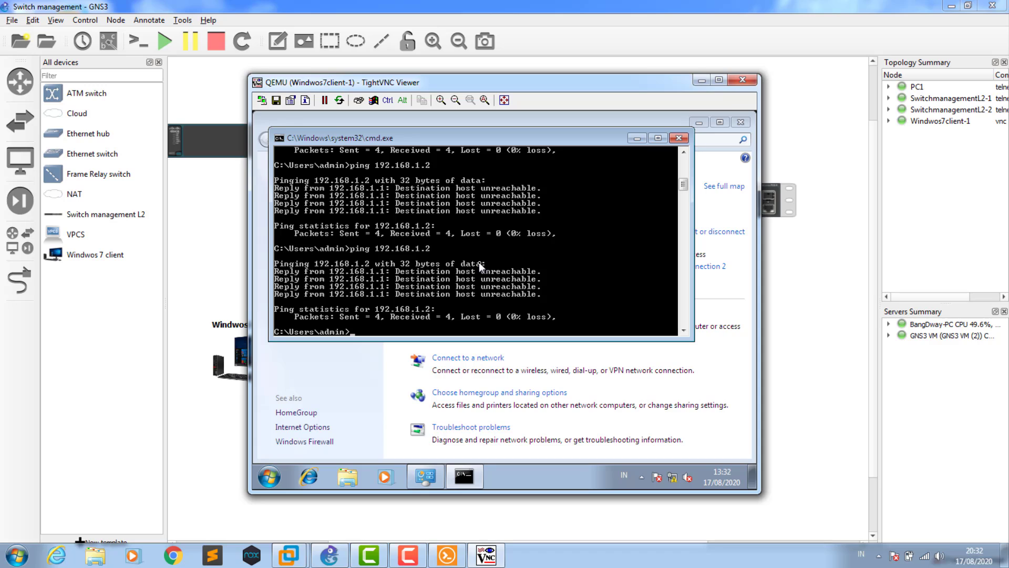
click(192, 203)
mouse_move(300, 139)
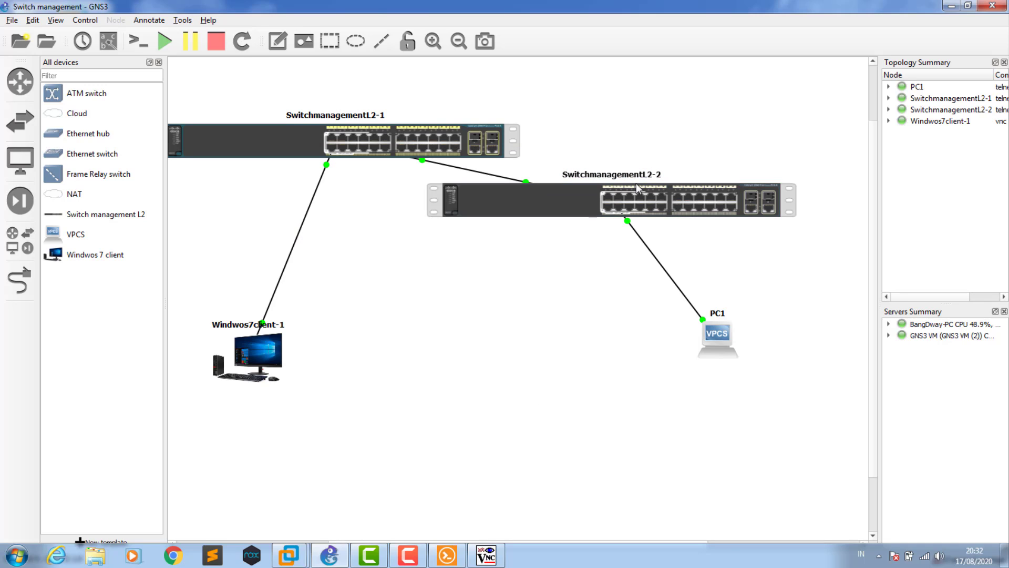
mouse_move(636, 183)
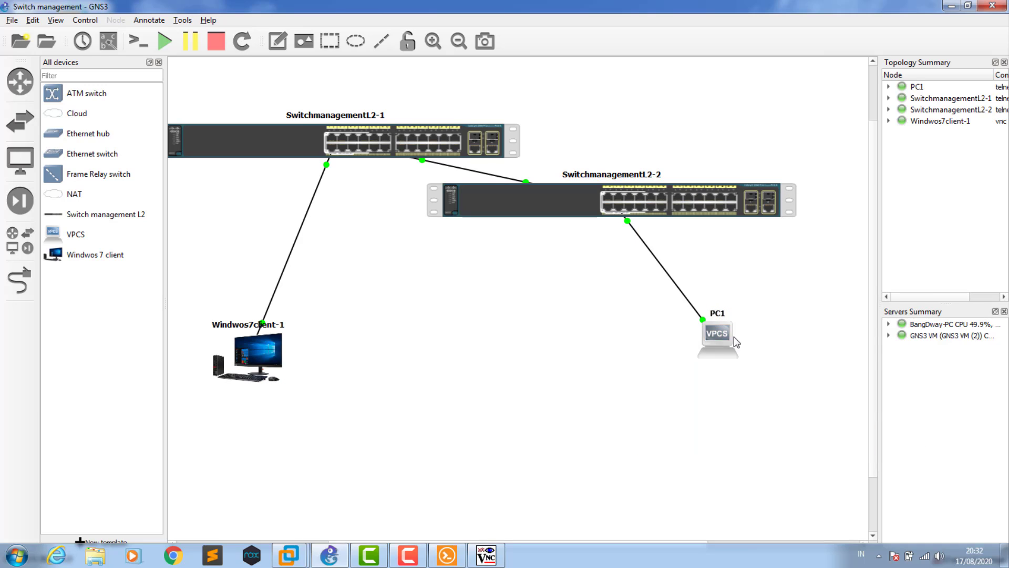
mouse_move(732, 337)
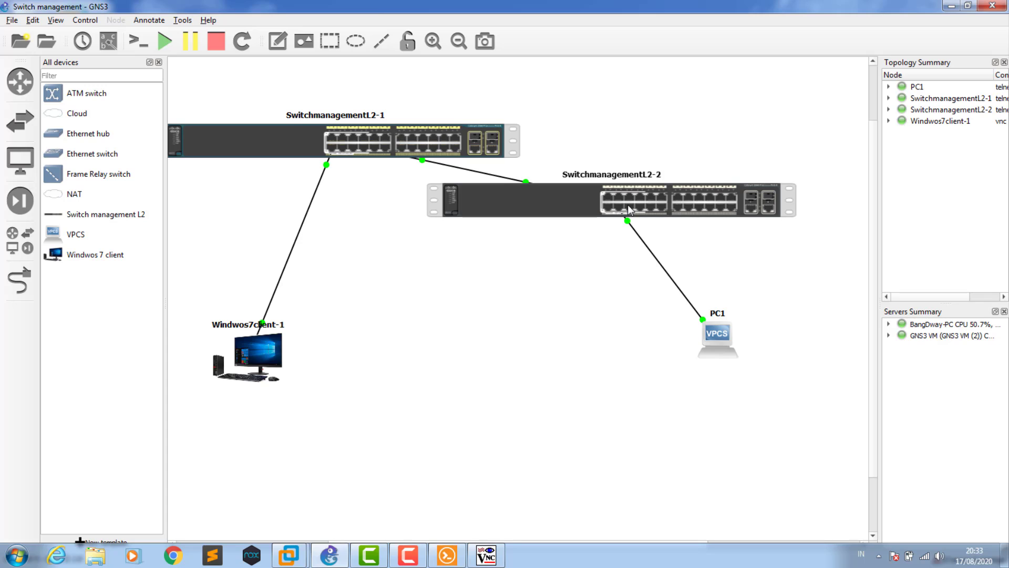
- Delete the Windwos7client-1 to SwitchmanagementL2-1 link and recreate it from the client's Ethernet0 to the switch's Ethernet2
mouse_move(628, 207)
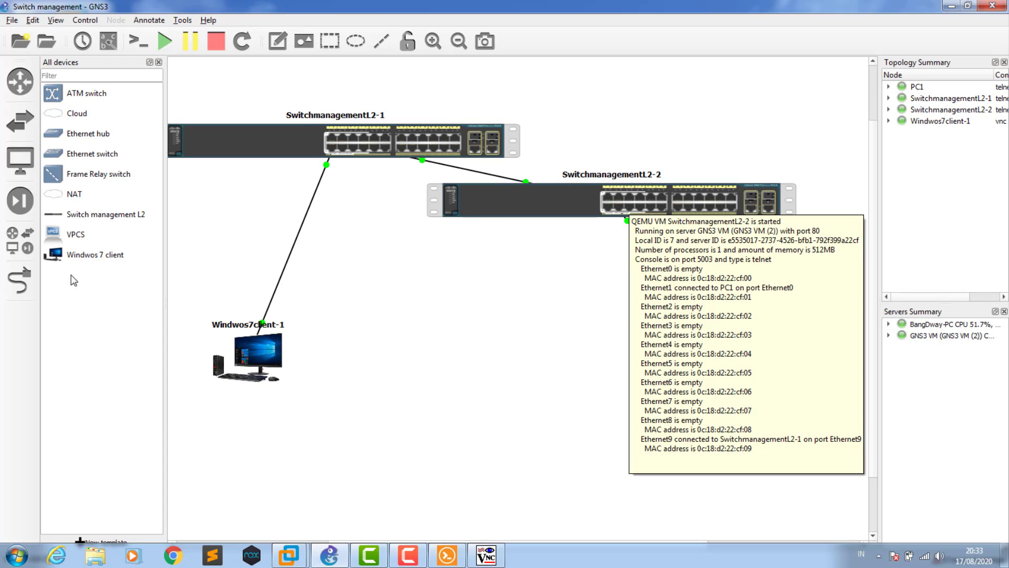
right_click(306, 216)
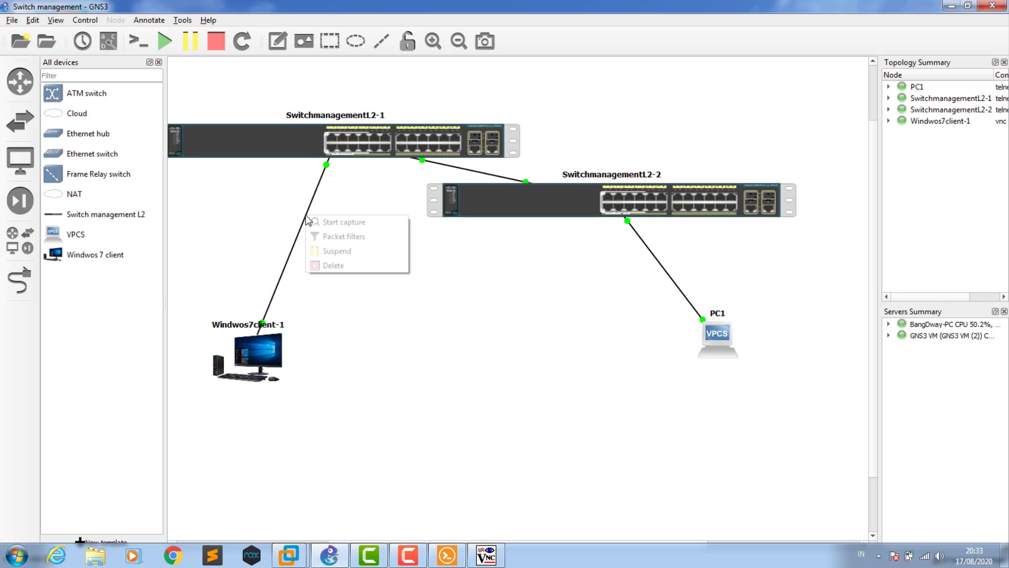
click(317, 267)
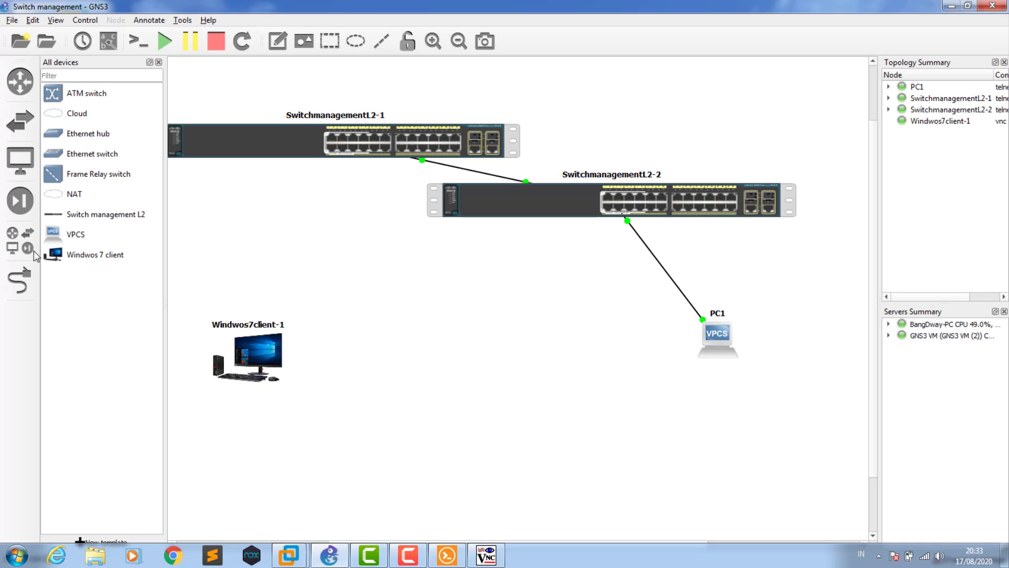
click(20, 281)
click(248, 364)
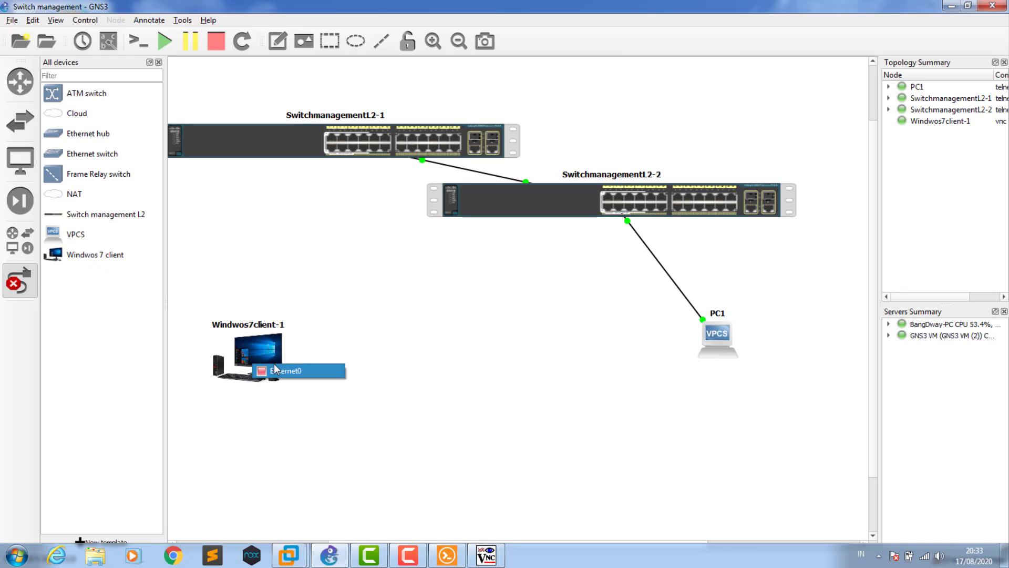
click(275, 371)
click(358, 148)
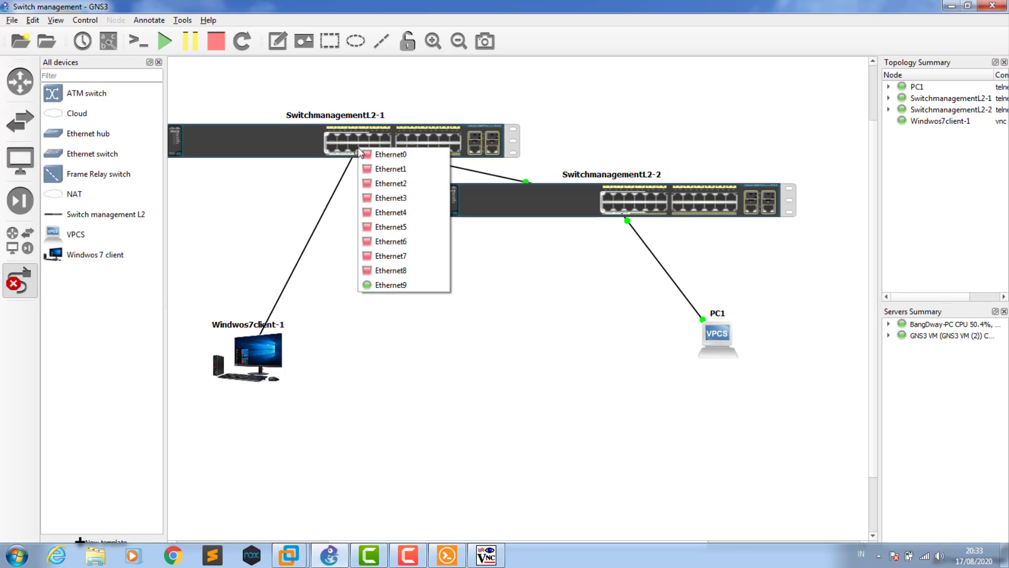
click(383, 185)
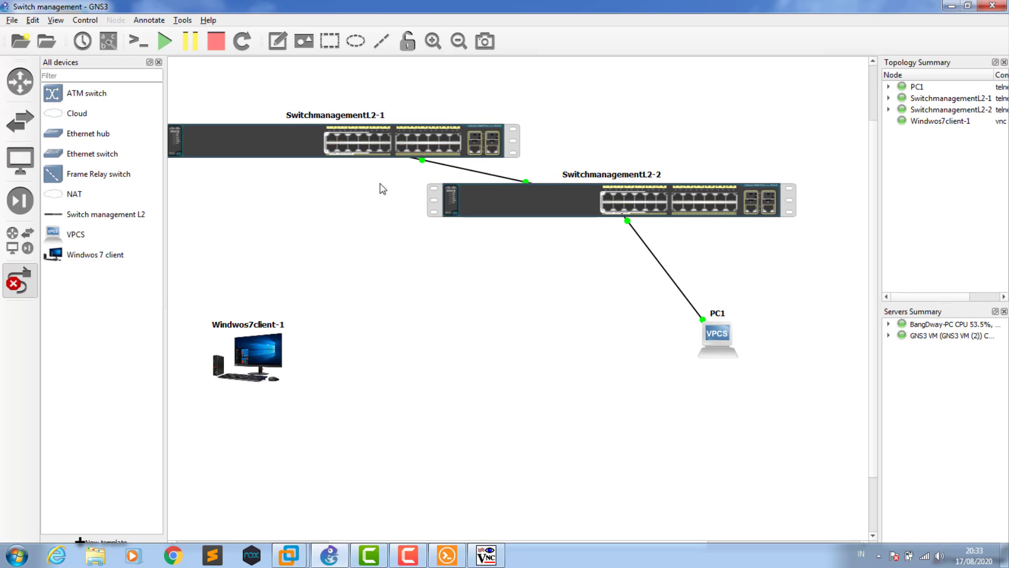
- Delete the SwitchmanagementL2-2 to PC1 link and recreate it between PC1 Ethernet0 and switch Ethernet2
right_click(644, 241)
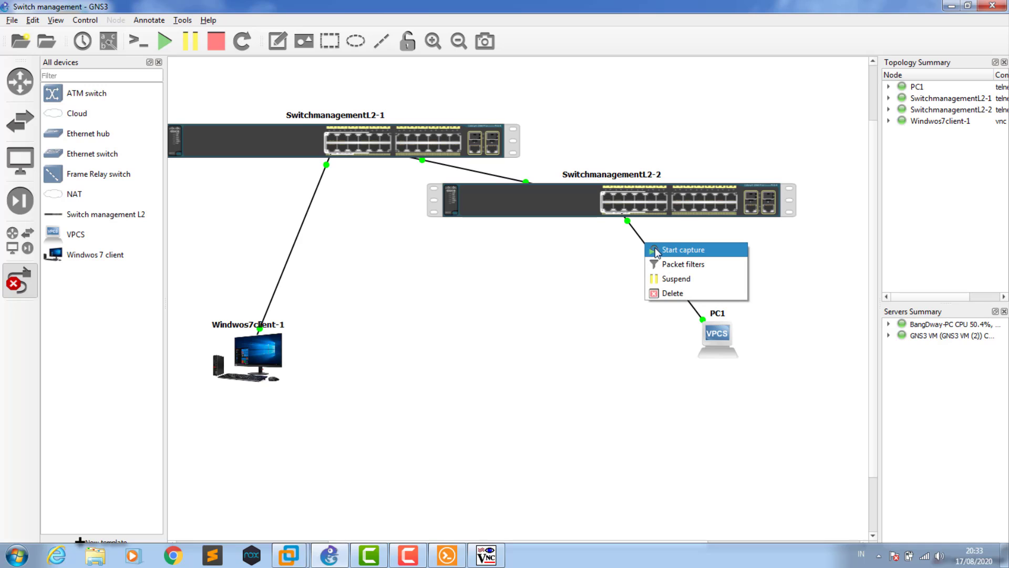
click(673, 292)
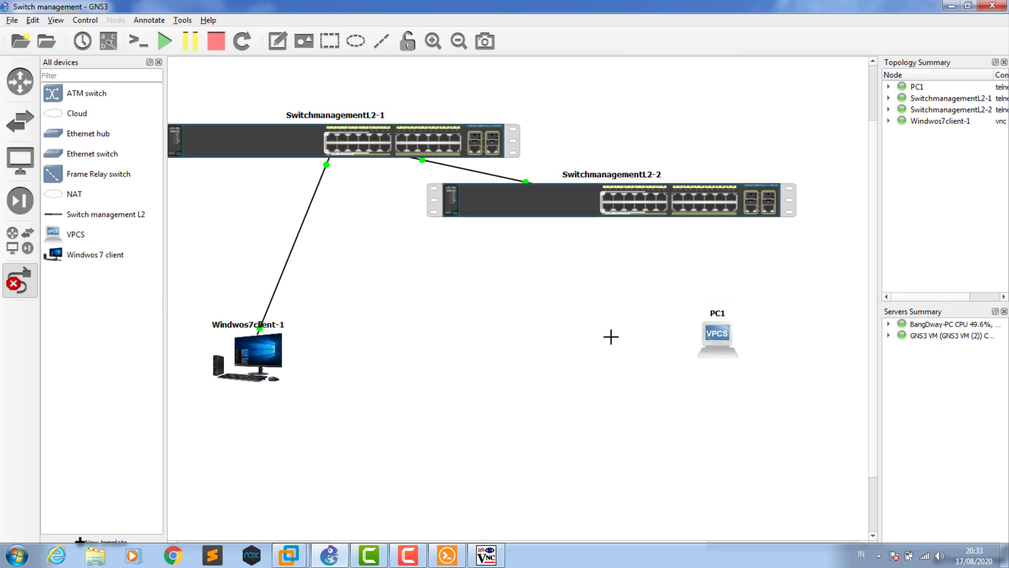
click(719, 337)
click(749, 343)
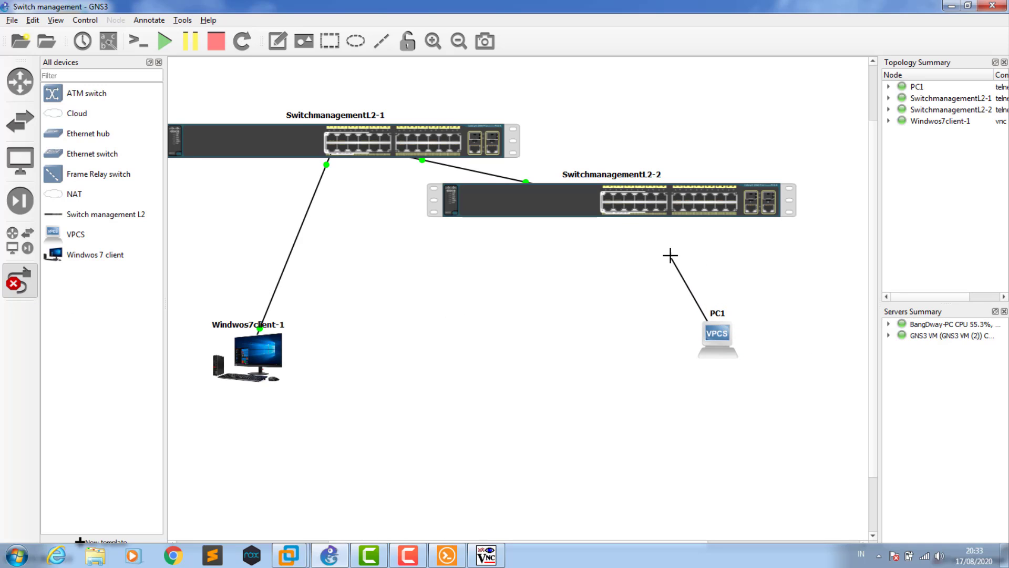
click(646, 205)
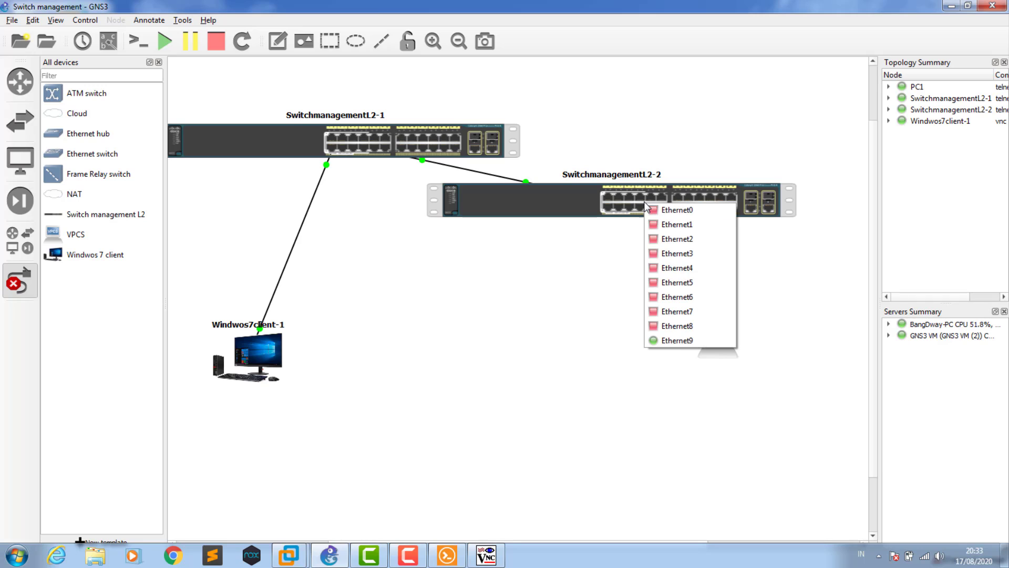
click(677, 239)
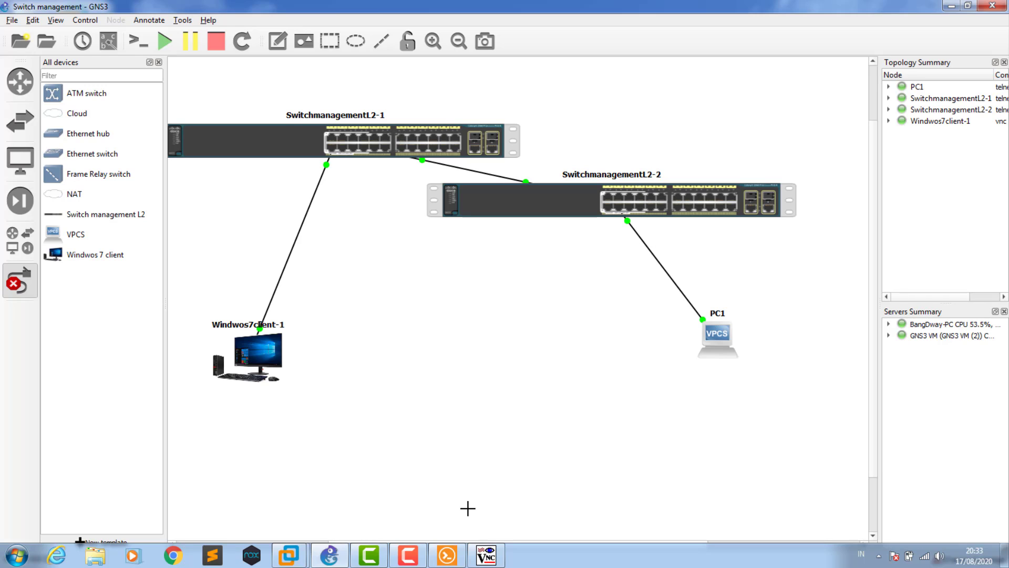
- In the Windwos7client-1 TightVNC console, close the Windows validation warning and ping 192.168.1.2 from the command prompt
click(486, 555)
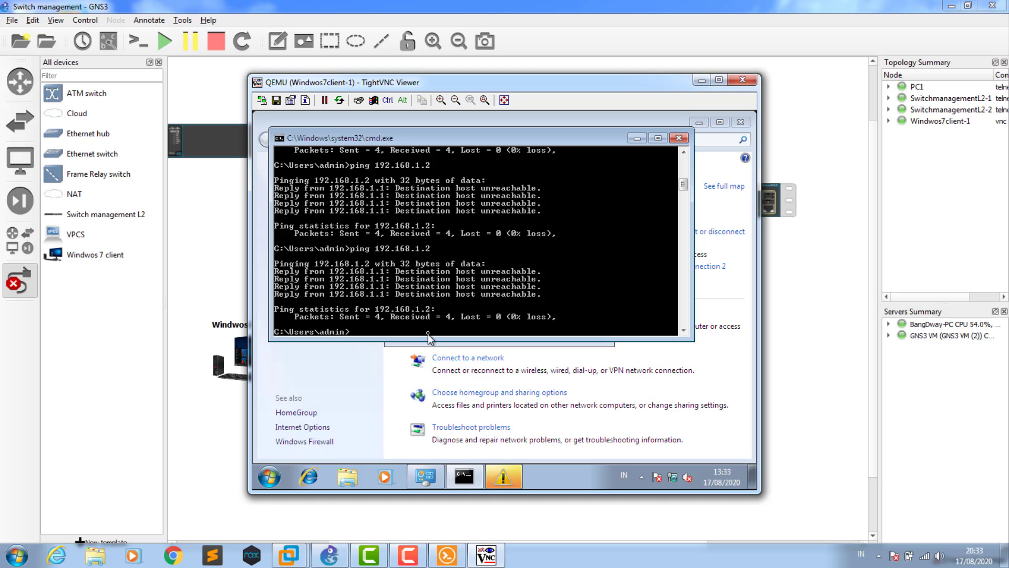
click(512, 483)
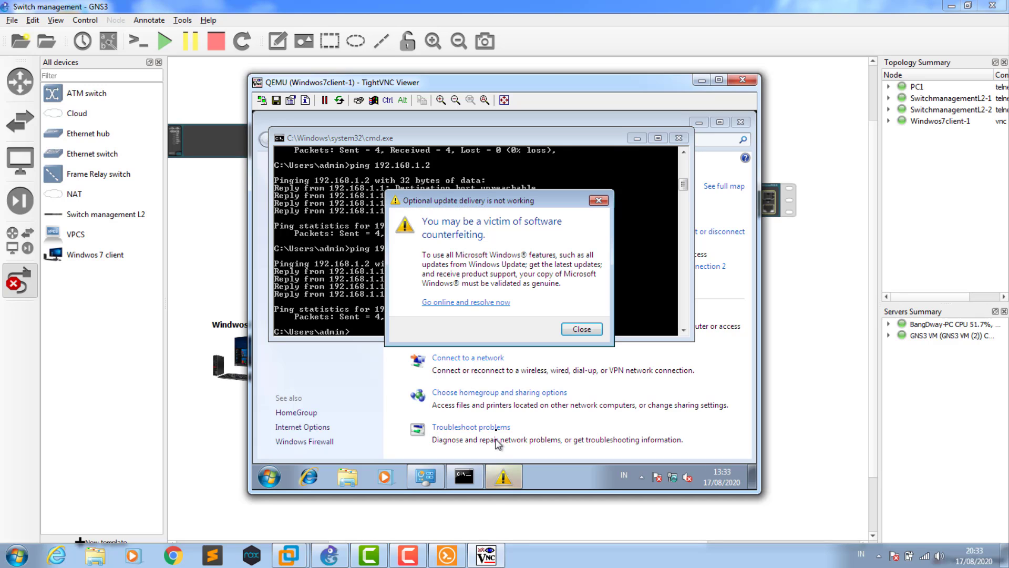
click(581, 329)
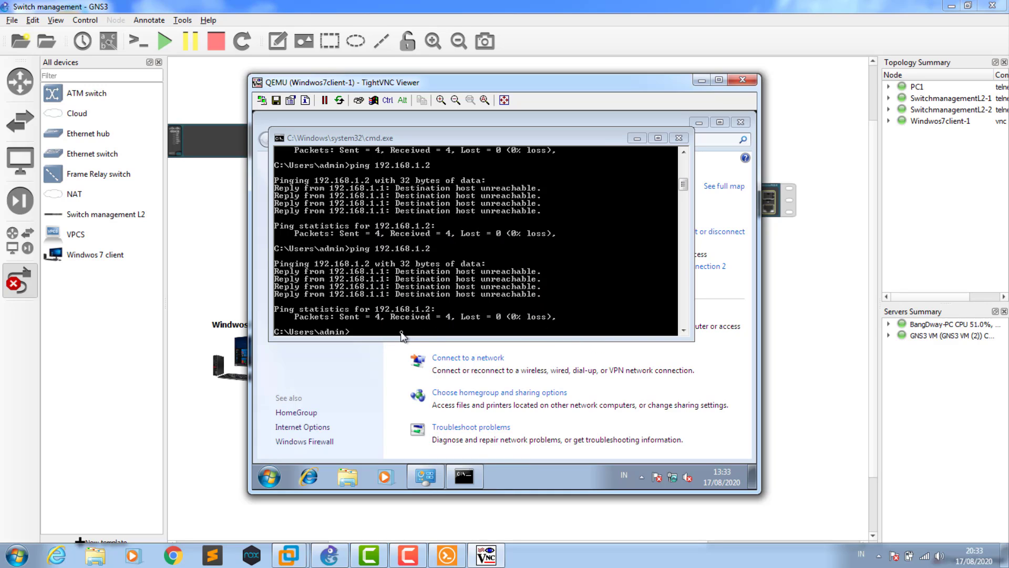
key(Up)
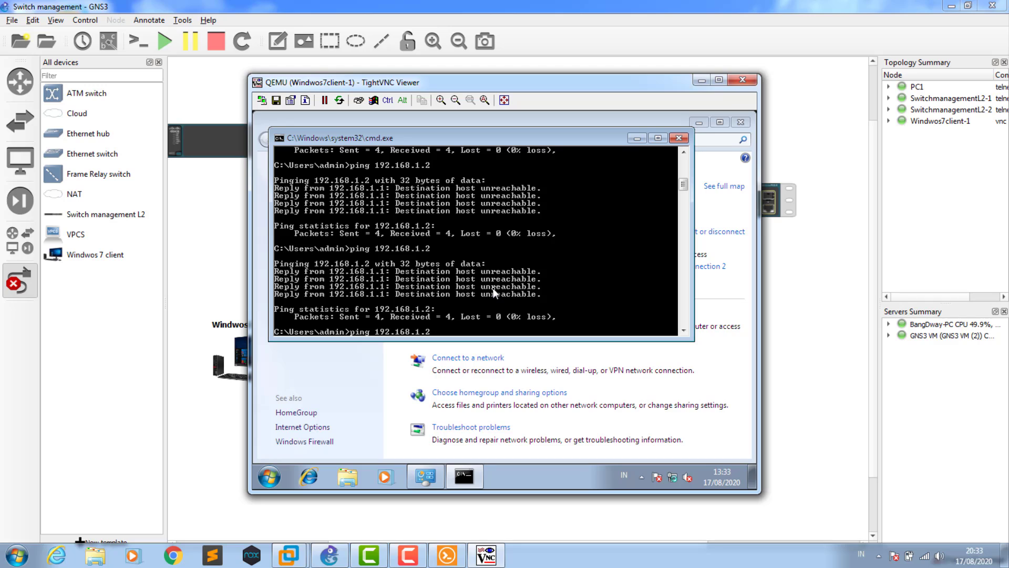
key(Return)
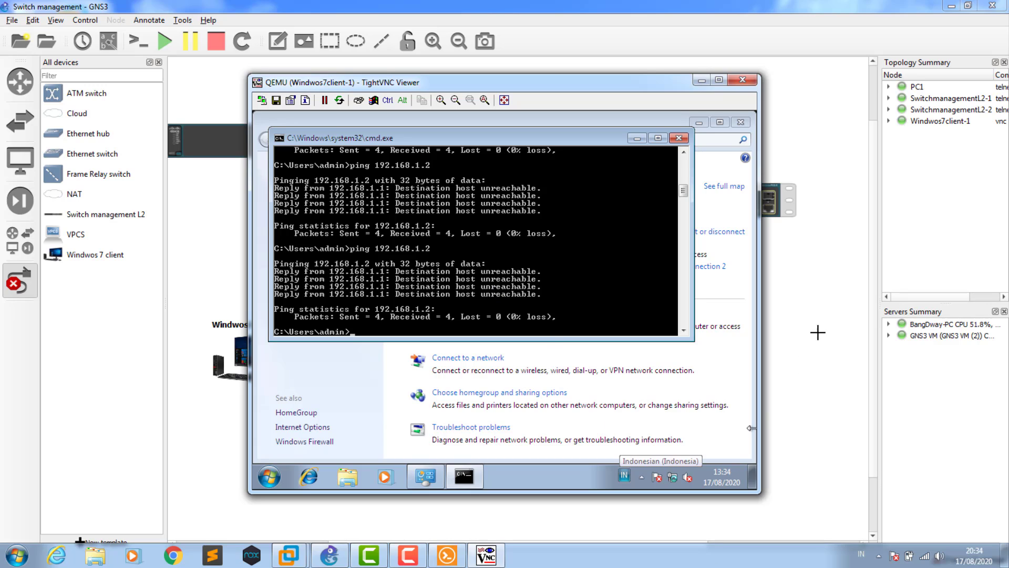
- Return to the GNS3 topology, leave link-adding mode and open the SwitchmanagementL2-2 console in Solar-PuTTY
click(792, 211)
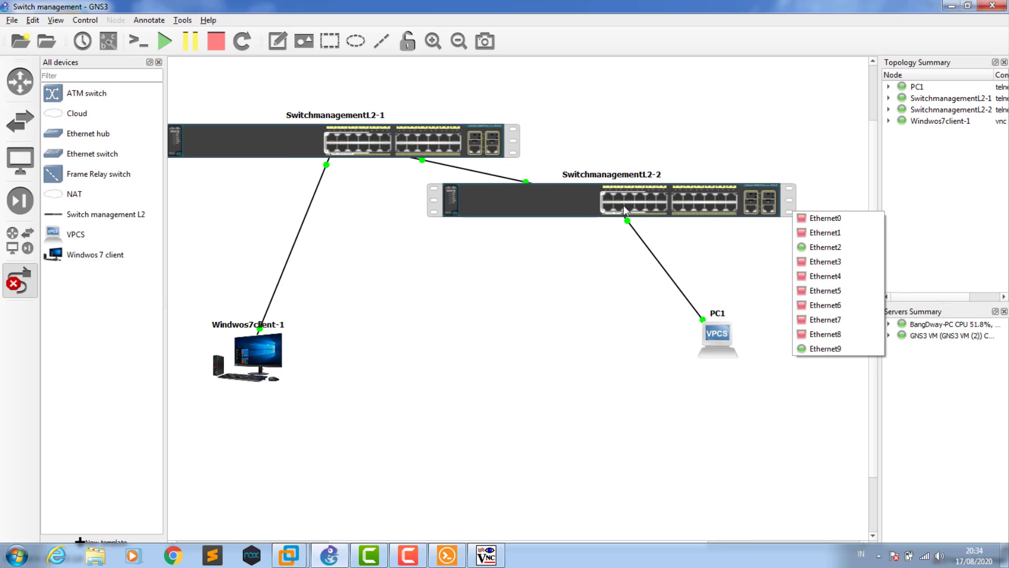
right_click(573, 202)
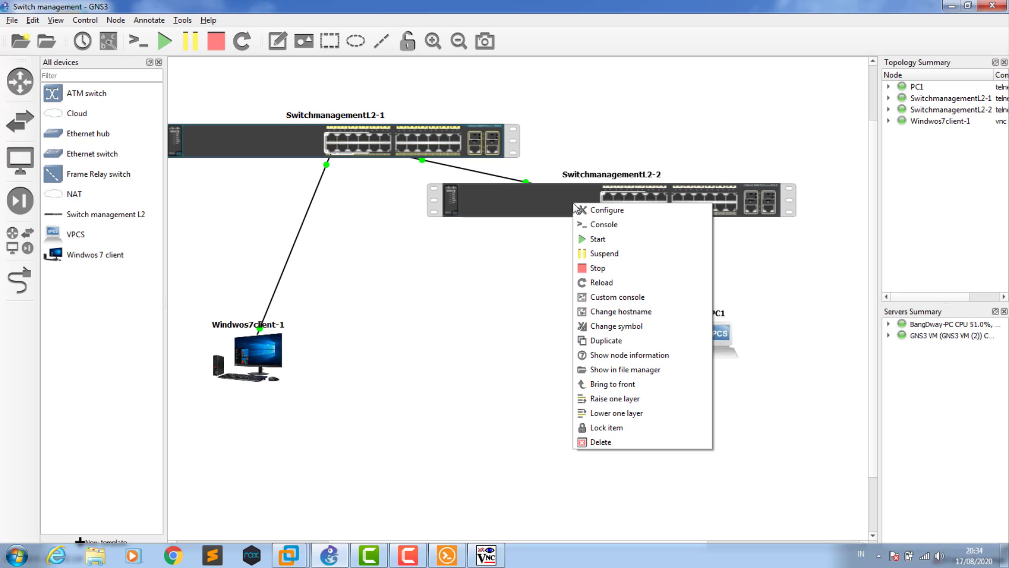
click(605, 225)
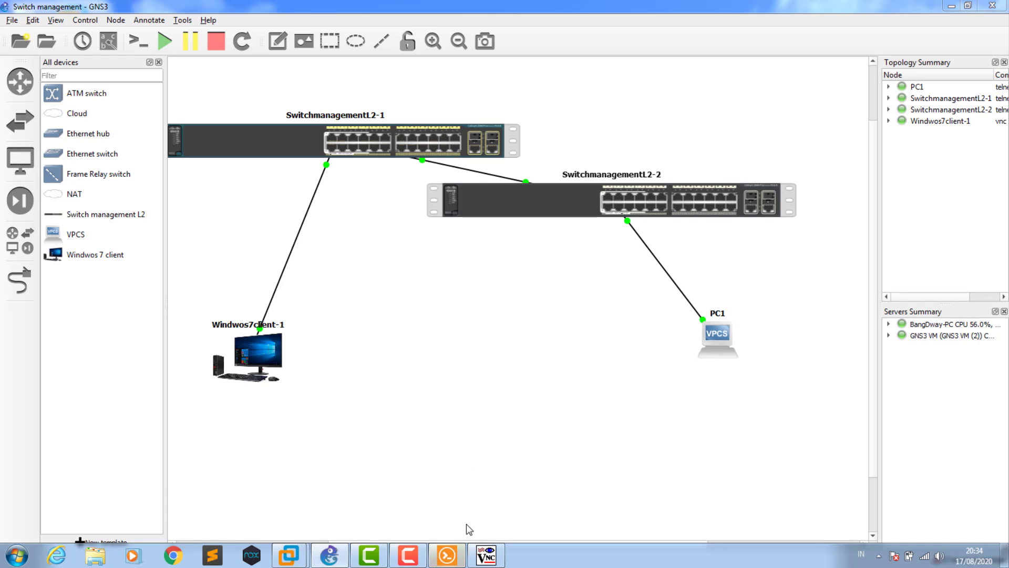
click(442, 547)
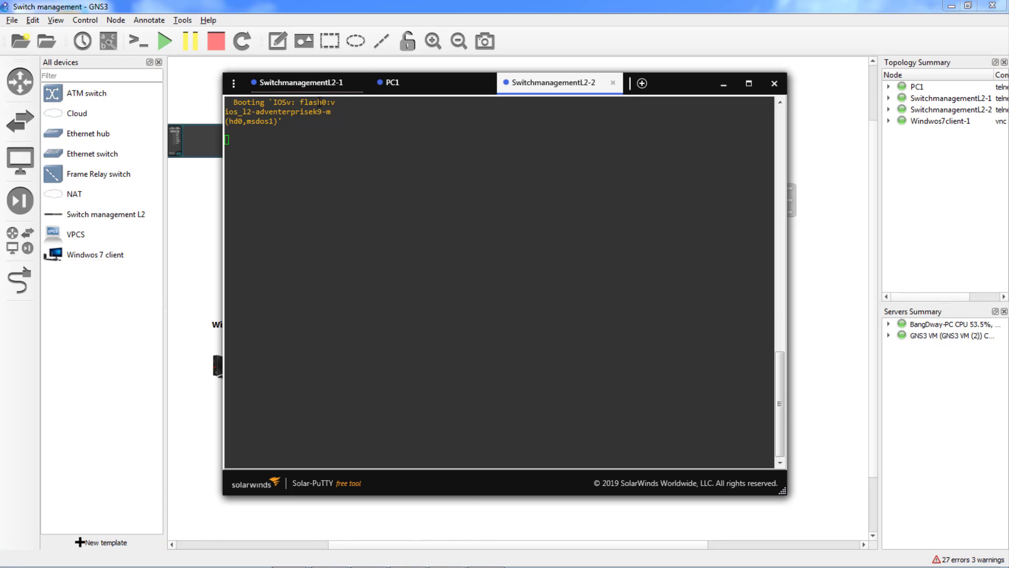
- Reconnect the SwitchmanagementL2-1 console session and check the boot output of both switches
click(296, 84)
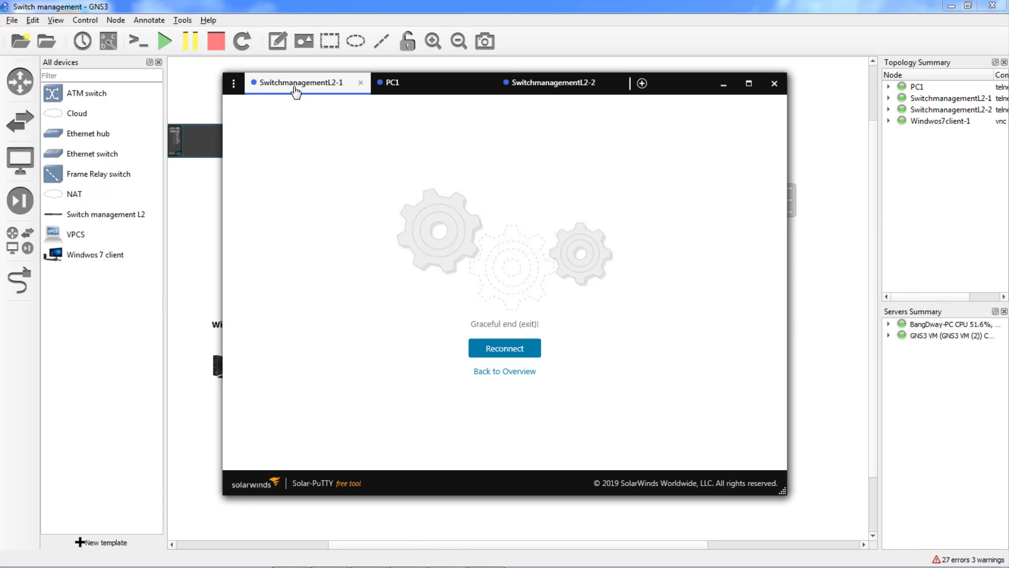
click(473, 347)
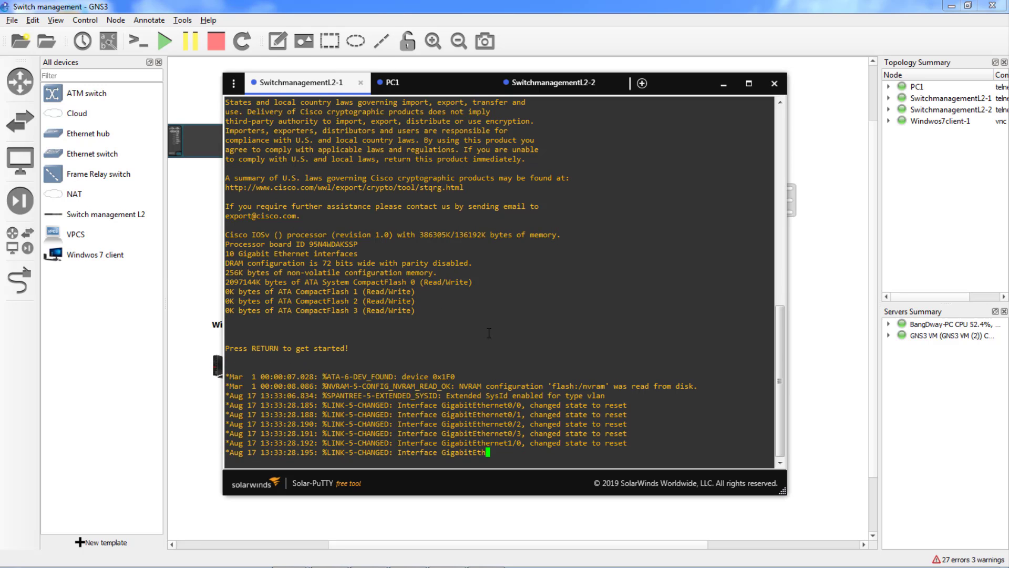
click(546, 85)
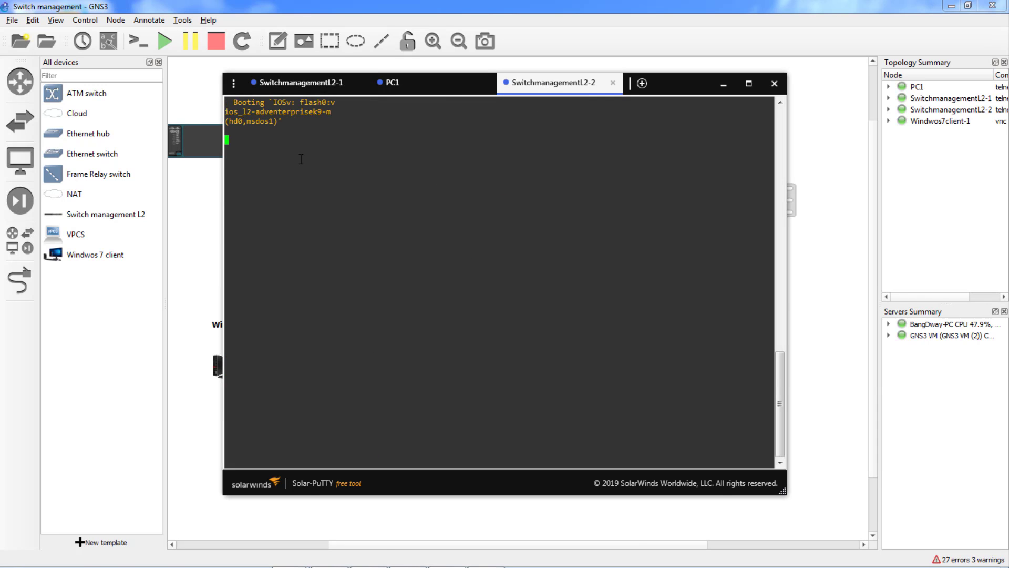
click(300, 83)
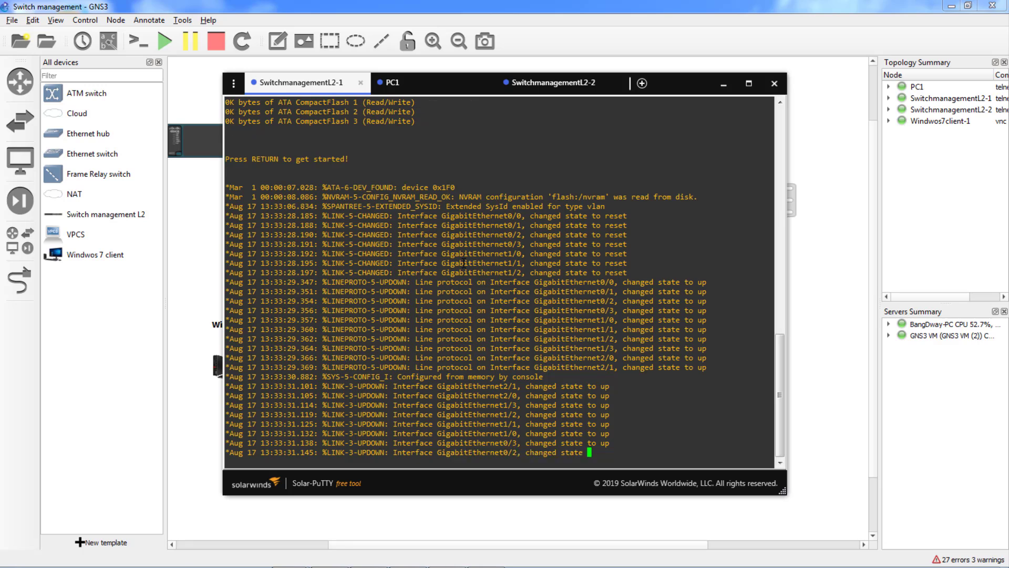
click(565, 90)
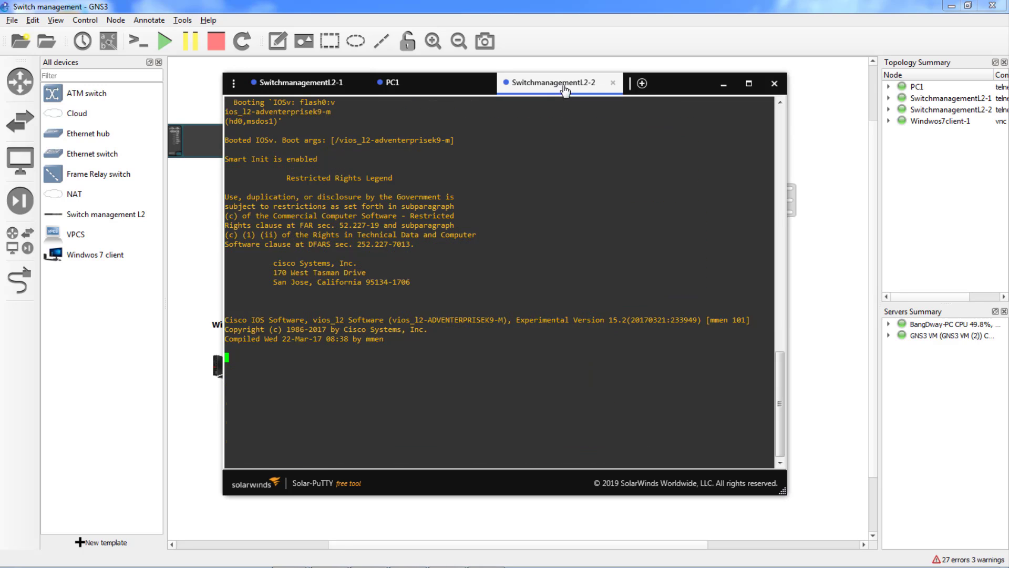
click(301, 88)
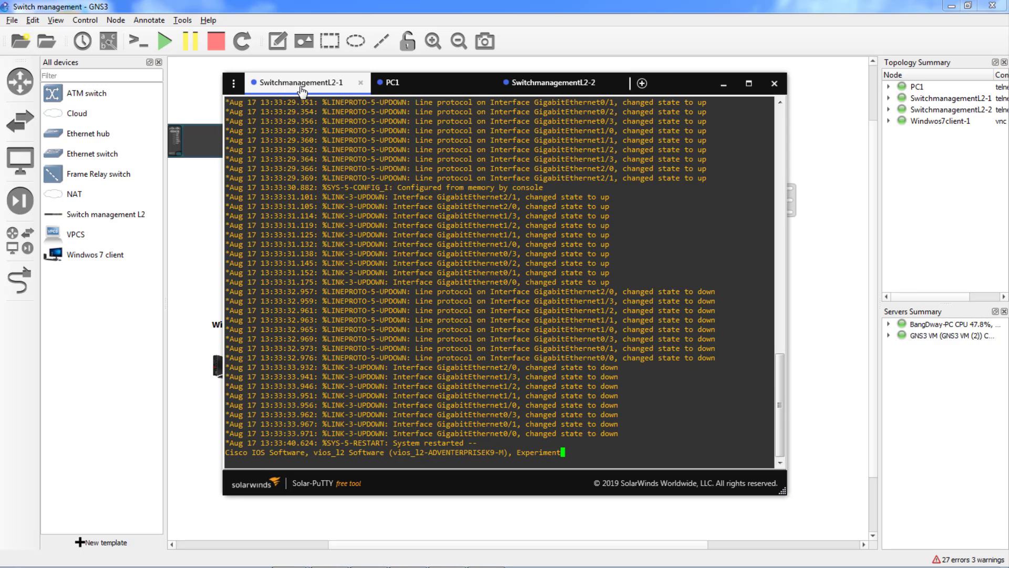
click(525, 90)
- Switch to the Windwos7client-1 TightVNC console and rerun the ping to 192.168.1.2
click(489, 553)
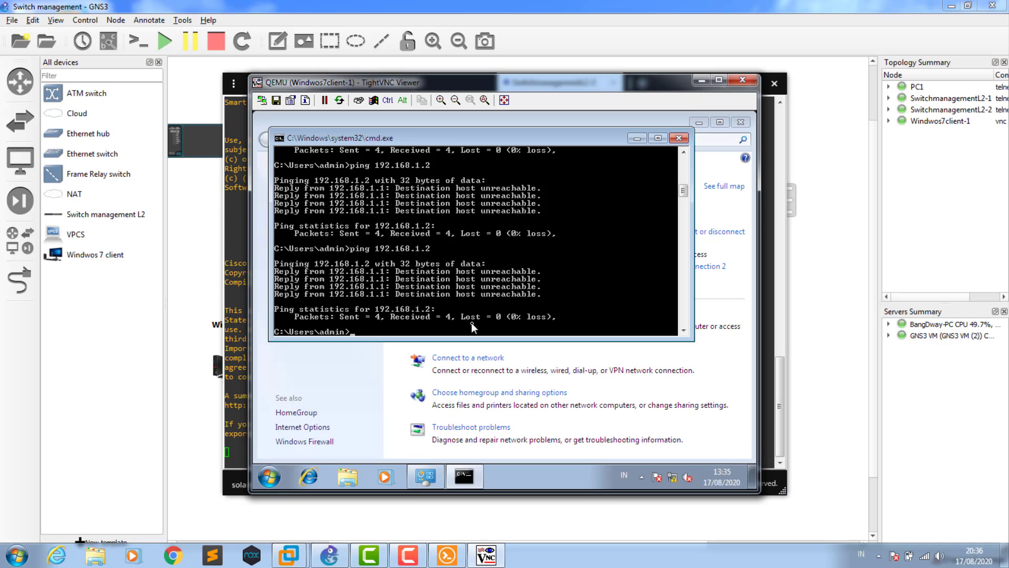
key(Up)
key(Return)
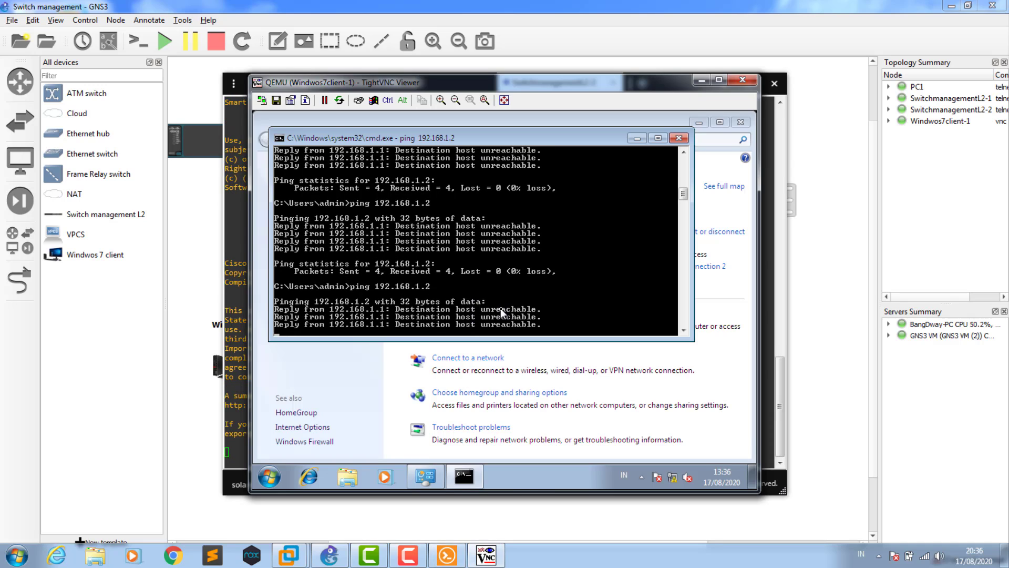
- In the SwitchmanagementL2-1 Solar-PuTTY console, enter privileged mode with ena and run sh int trunk
click(236, 256)
click(305, 83)
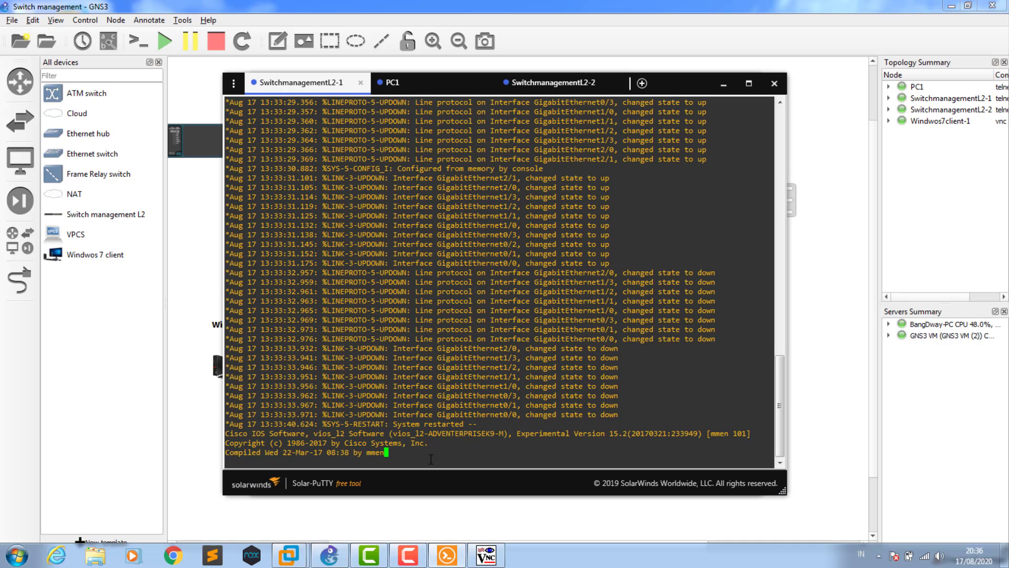
key(Return)
text(ena)
key(Return)
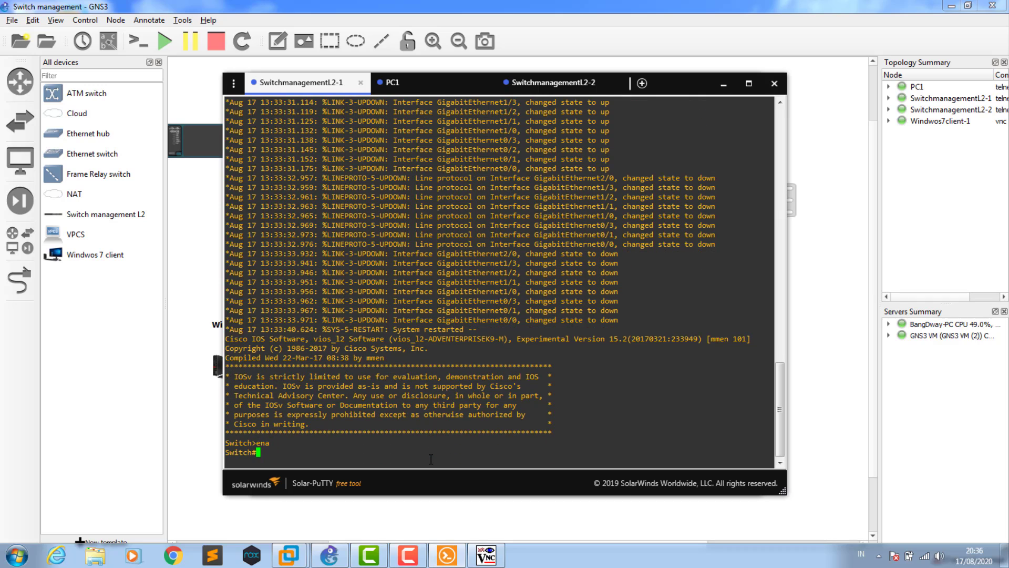
text(sh int trunk)
key(Return)
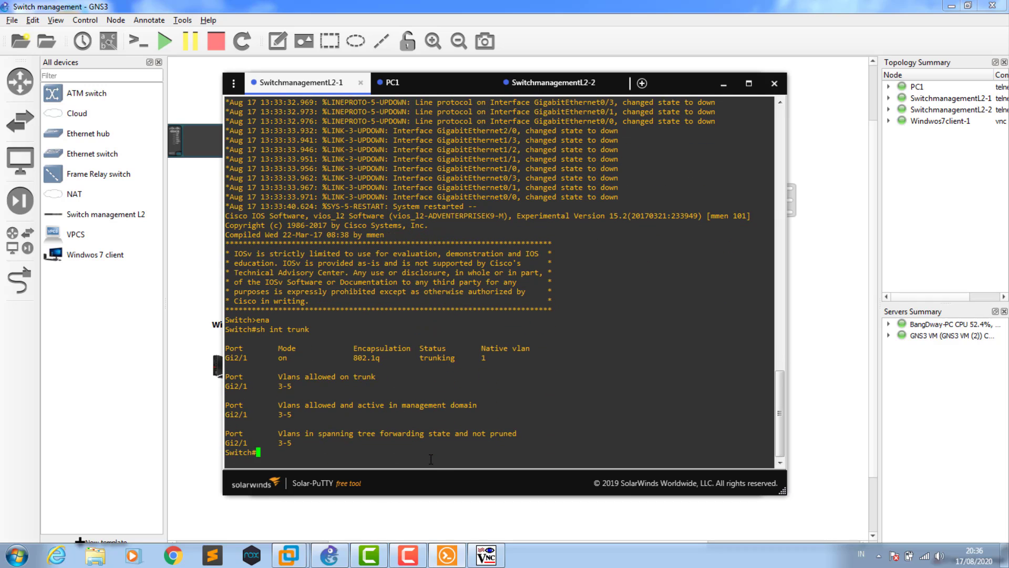
- Show the VLAN table with sh vlan, leave its paged output and run sh ip interface brief on SwitchmanagementL2-1
text(sh vlan)
key(Return)
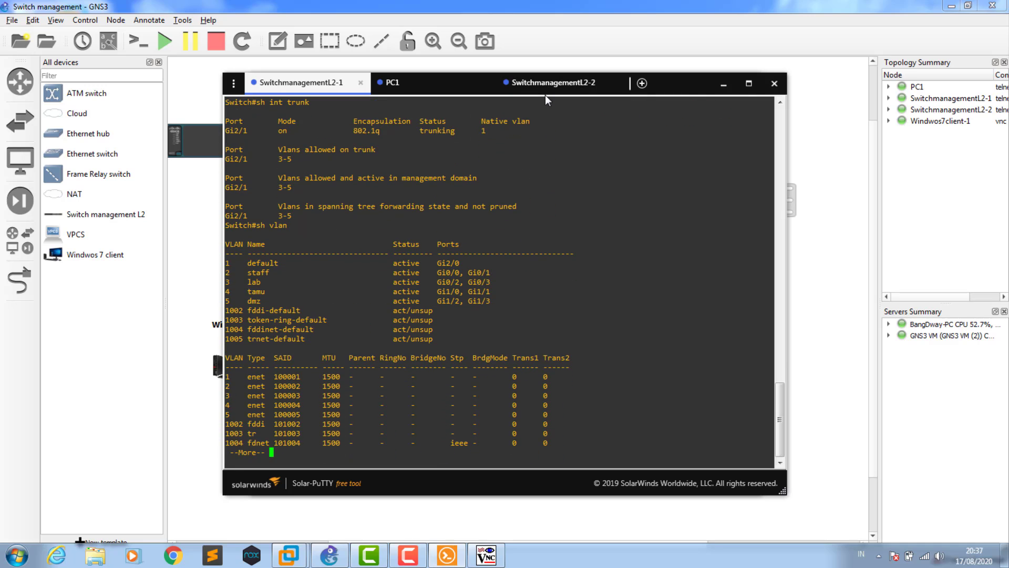
key(q)
key(Return)
text(sh ip int)
key(Tab)
text(brief)
key(Return)
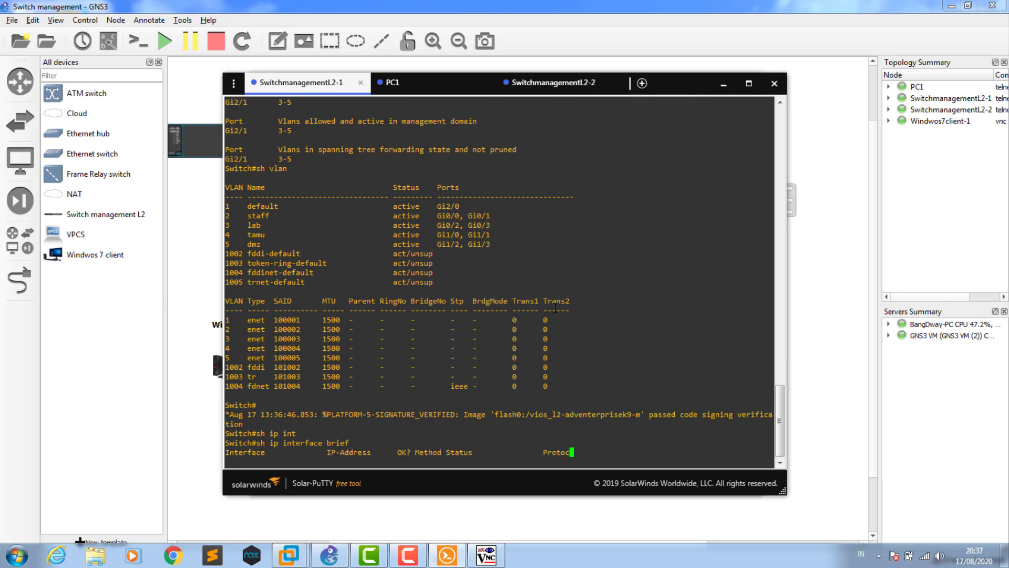
- In the SwitchmanagementL2-2 console, enter privileged mode and run sh int trunk
click(557, 82)
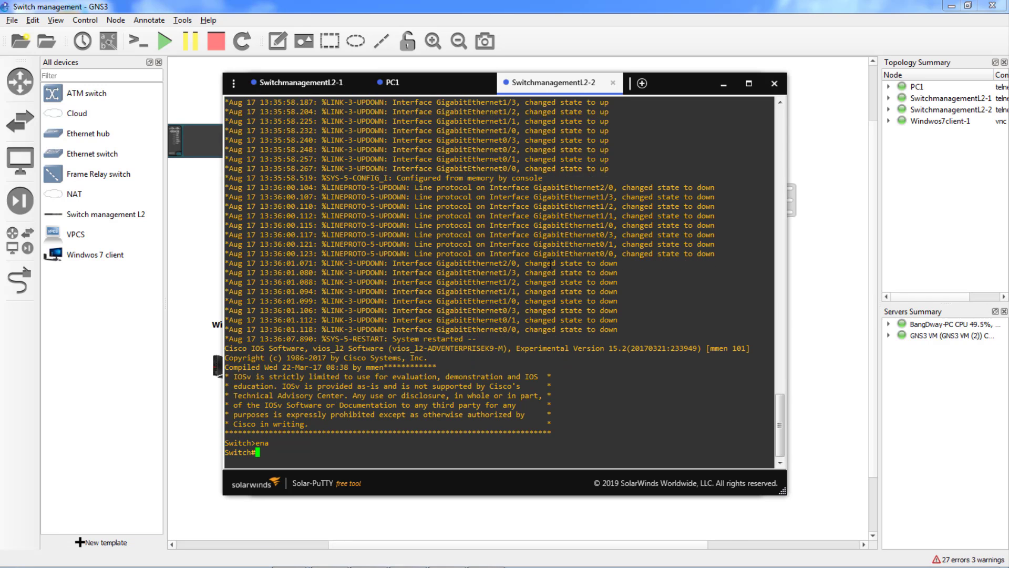
text(sh int trunk)
key(Return)
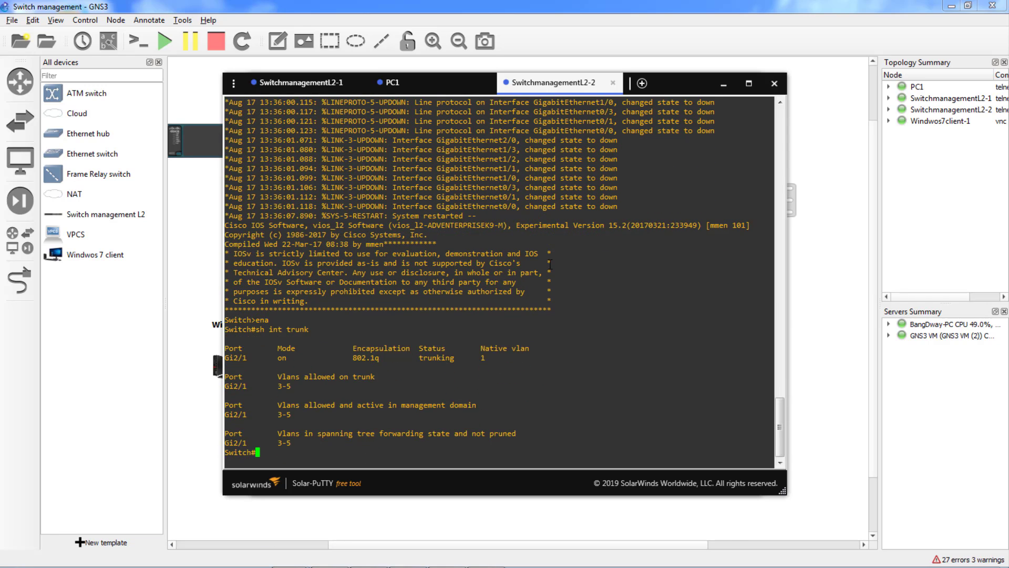
- Run sh ip int brief and sh vlan on SwitchmanagementL2-2 to check its interface states and VLAN port assignments
text(sh ip int brief)
key(Return)
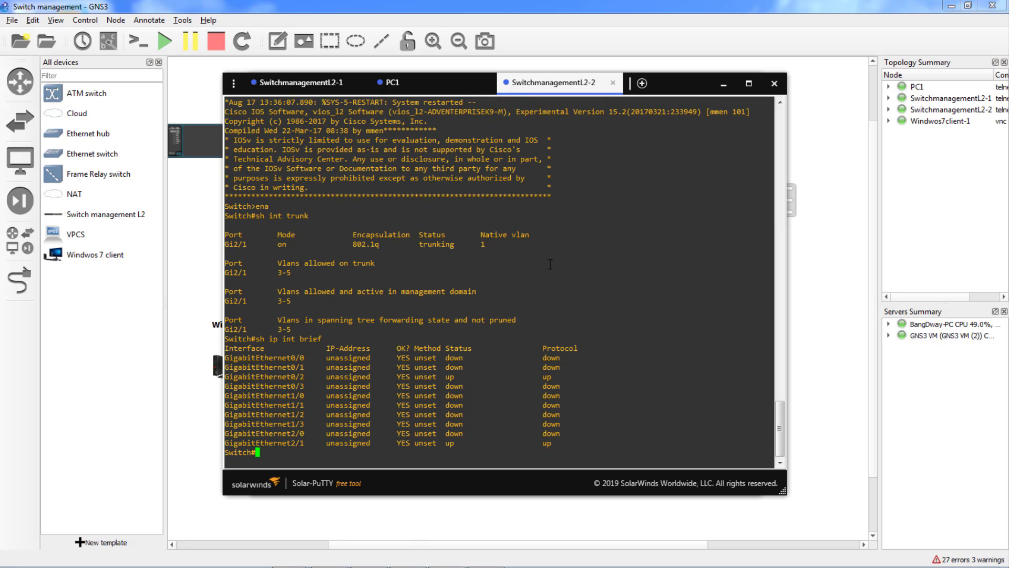
text(sh valan)
key(Return)
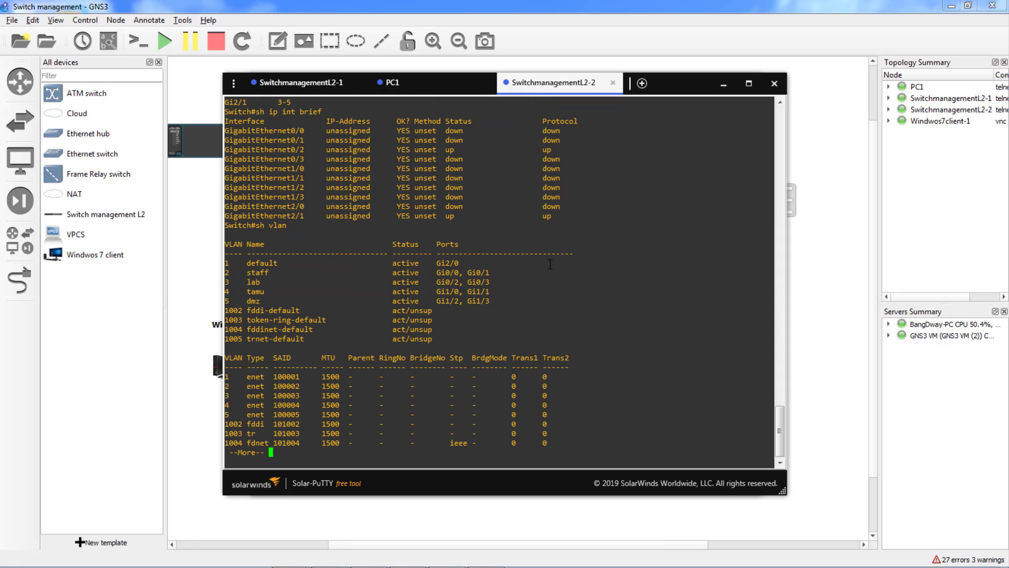
key(space)
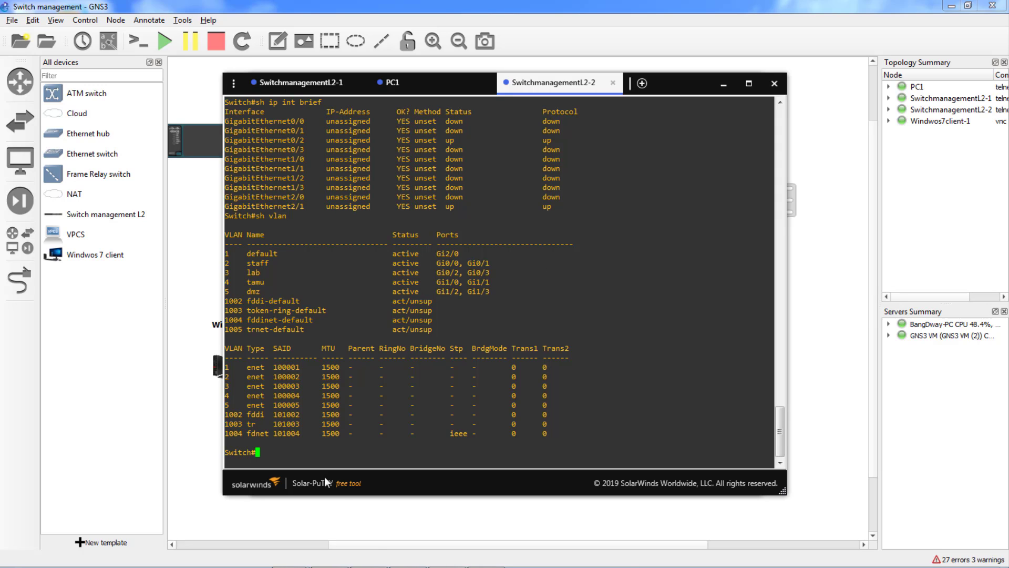
- Switch to the Windwos7client-1 TightVNC console, dismiss the Windows counterfeit-software notice and rerun the ping to 192.168.1.2
click(483, 558)
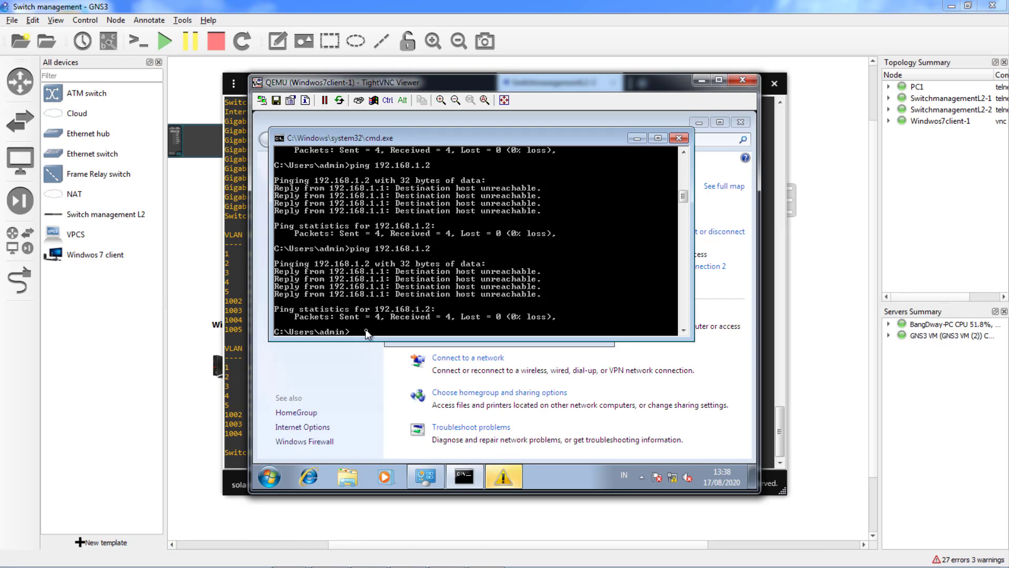
click(503, 477)
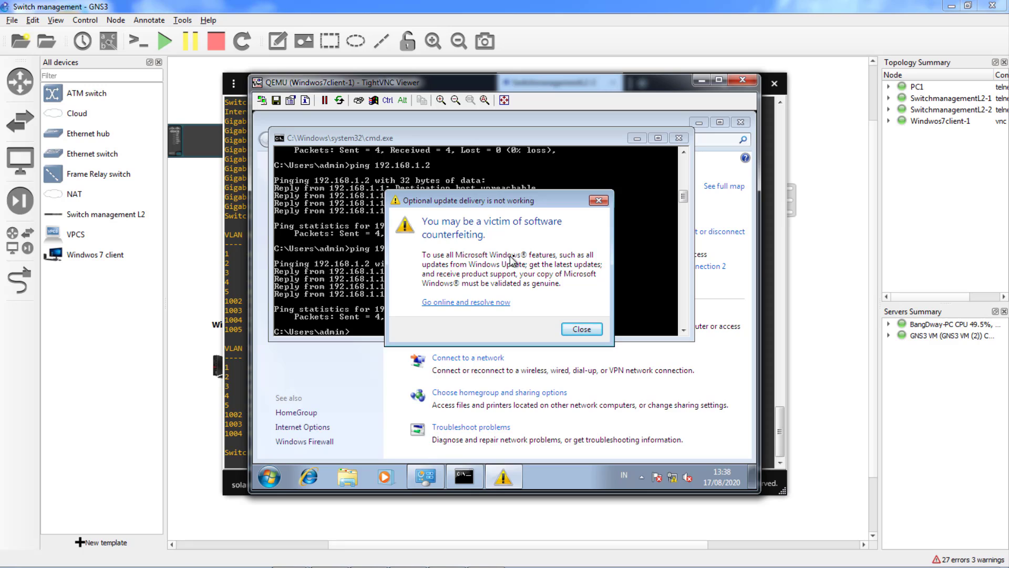
click(580, 330)
key(Up)
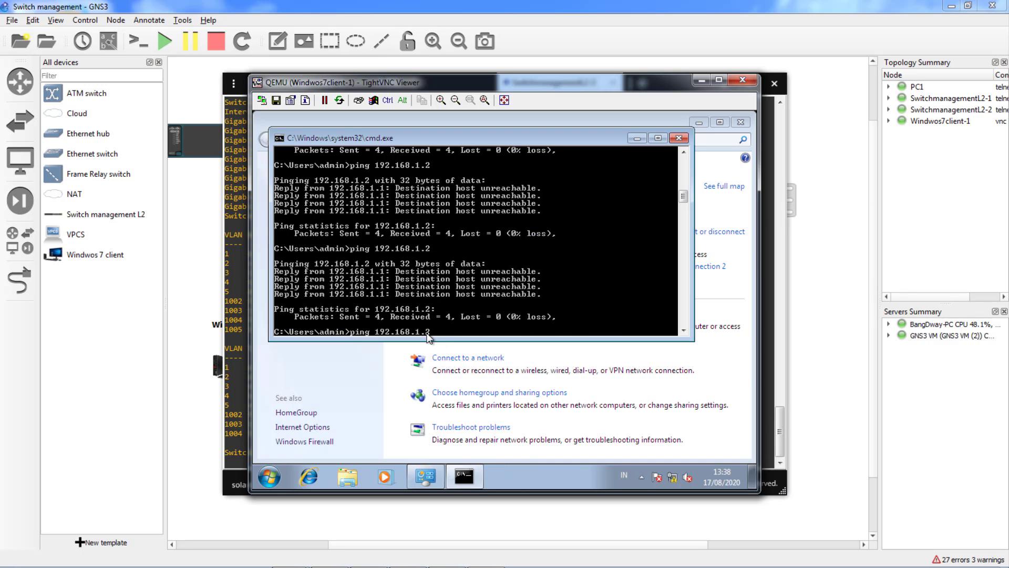
key(Return)
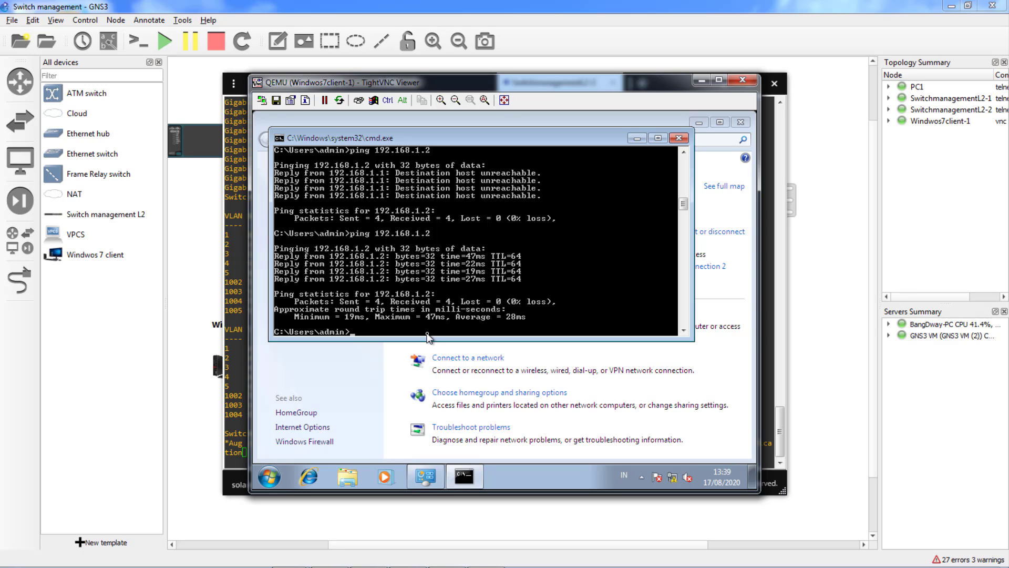
- In the GNS3 topology, delete the link between SwitchmanagementL2-2 and PC1 and reconnect PC1 to the switch's Ethernet1 port
click(196, 211)
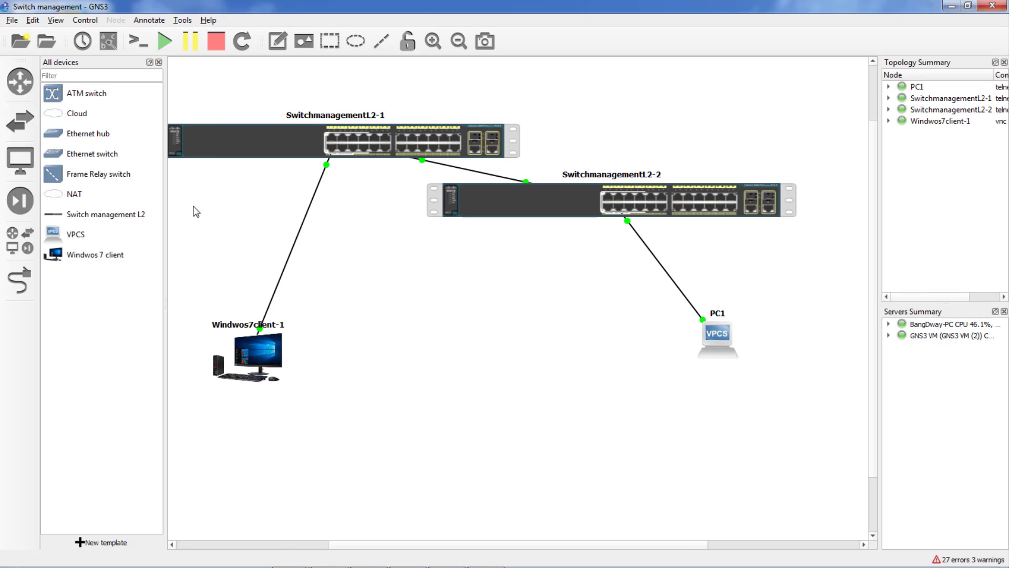
right_click(648, 246)
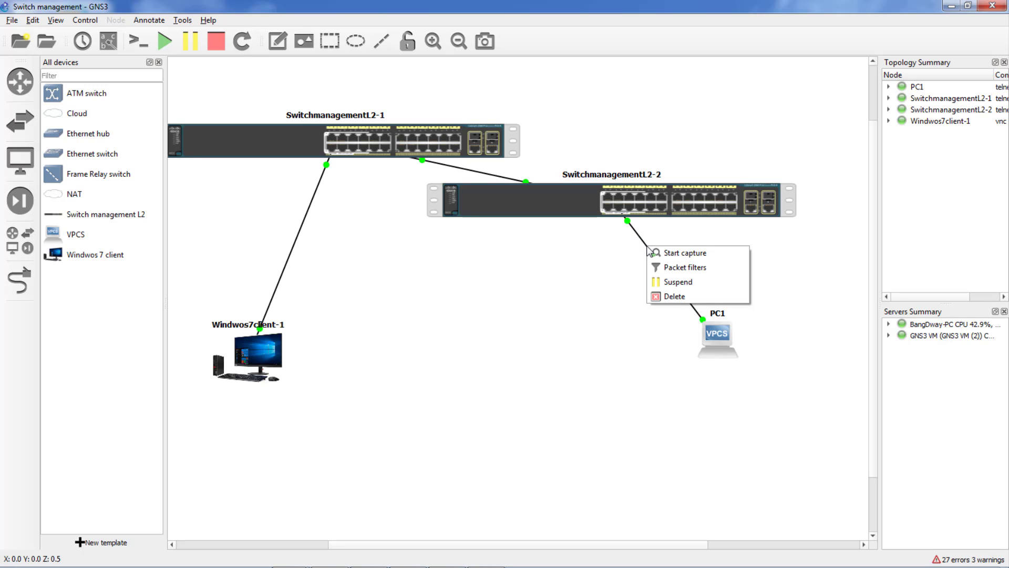
click(668, 297)
click(20, 281)
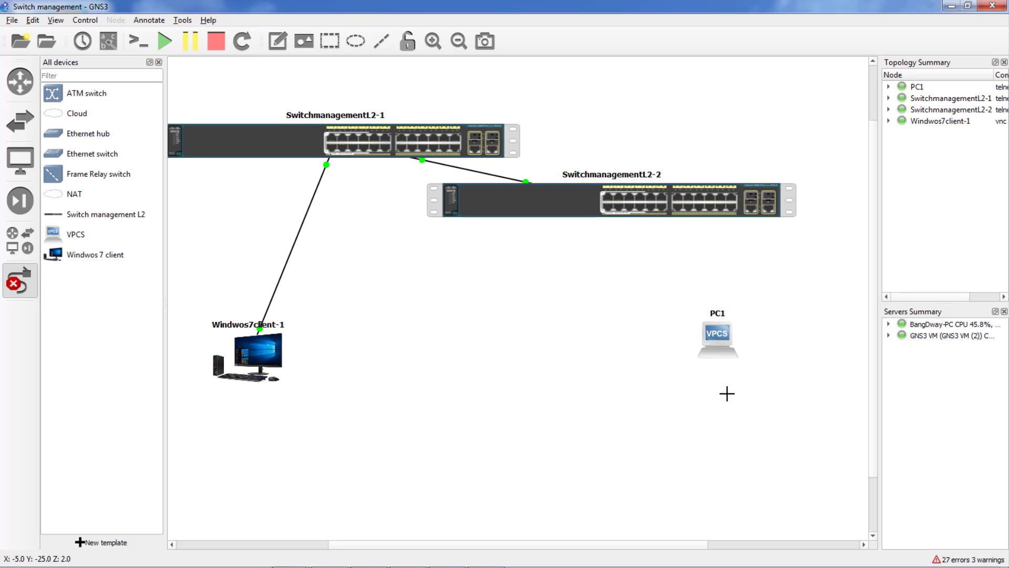
click(716, 334)
click(736, 345)
click(621, 202)
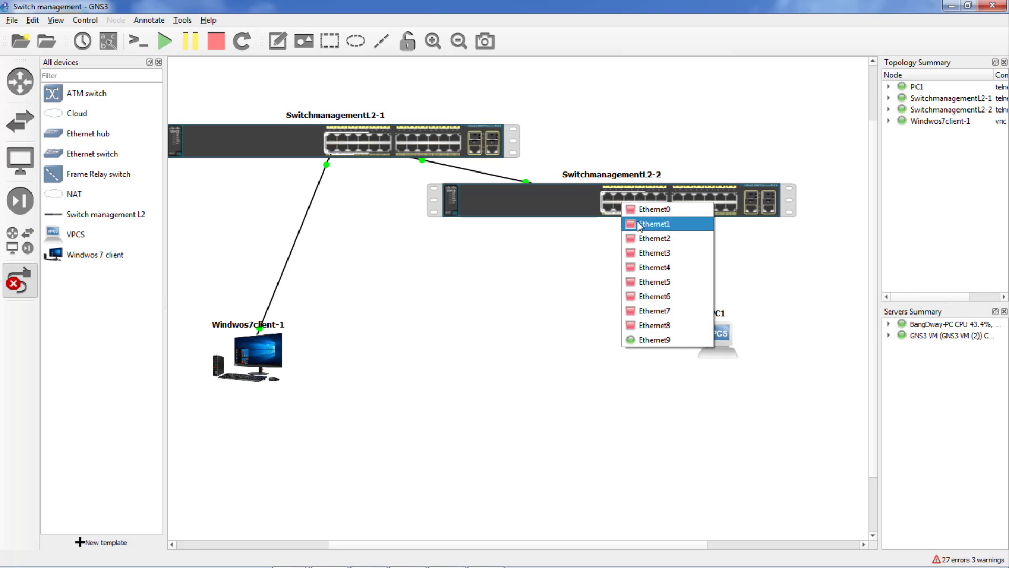
click(638, 223)
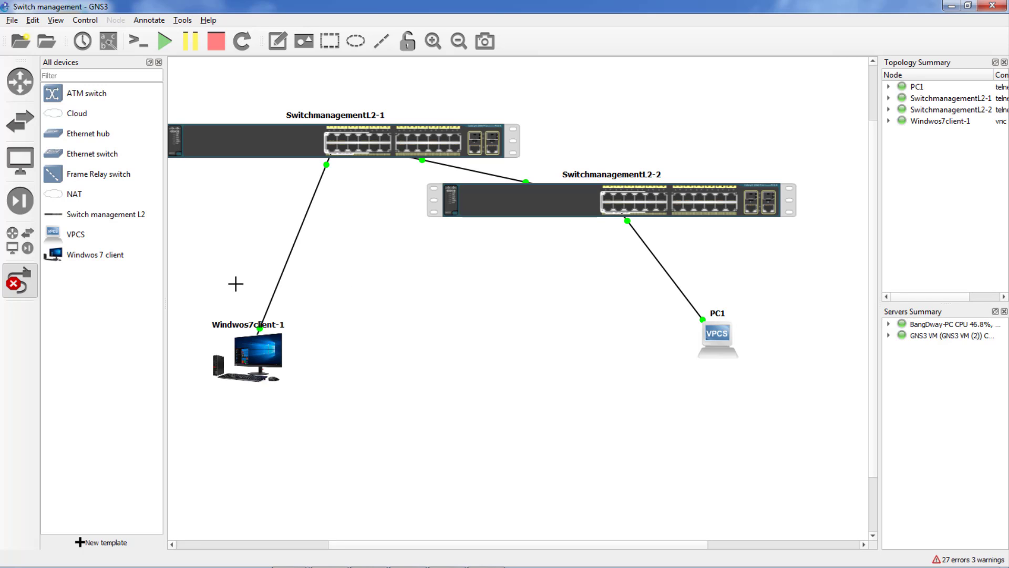
- Delete the link between Windwos7client-1 and SwitchmanagementL2-1 and reconnect the client to the switch's Ethernet0 port
right_click(300, 224)
click(324, 276)
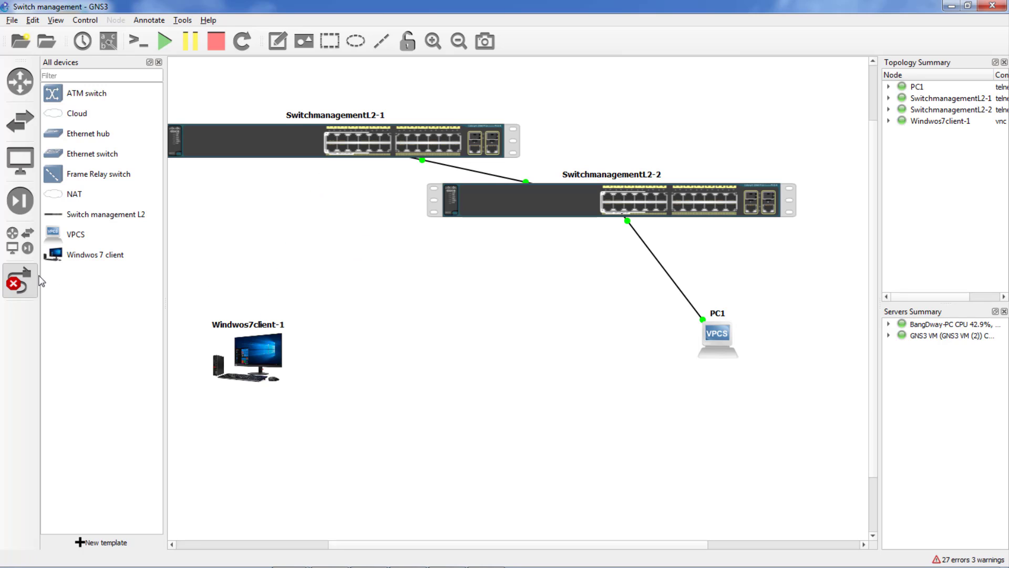
click(334, 141)
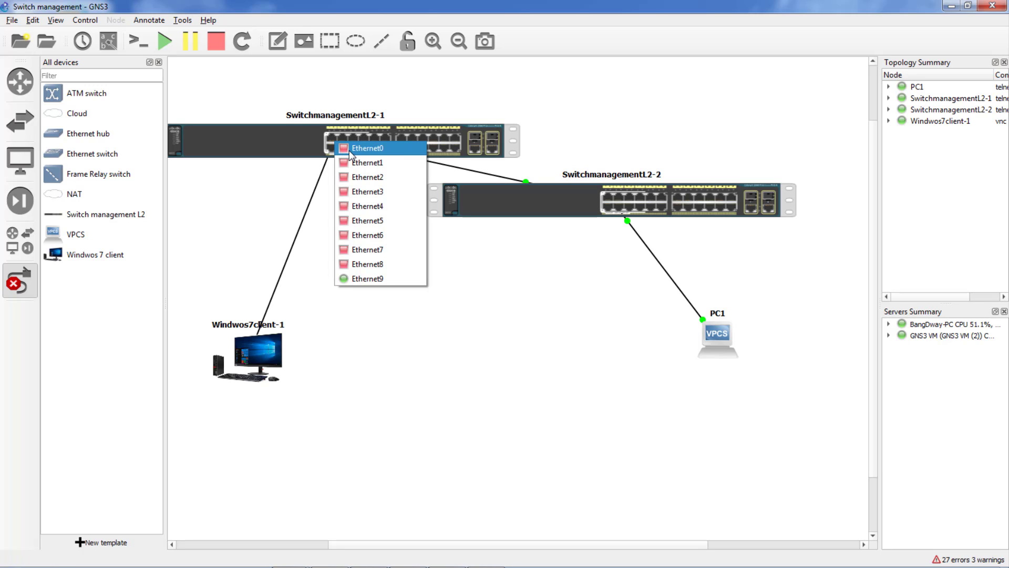
click(349, 150)
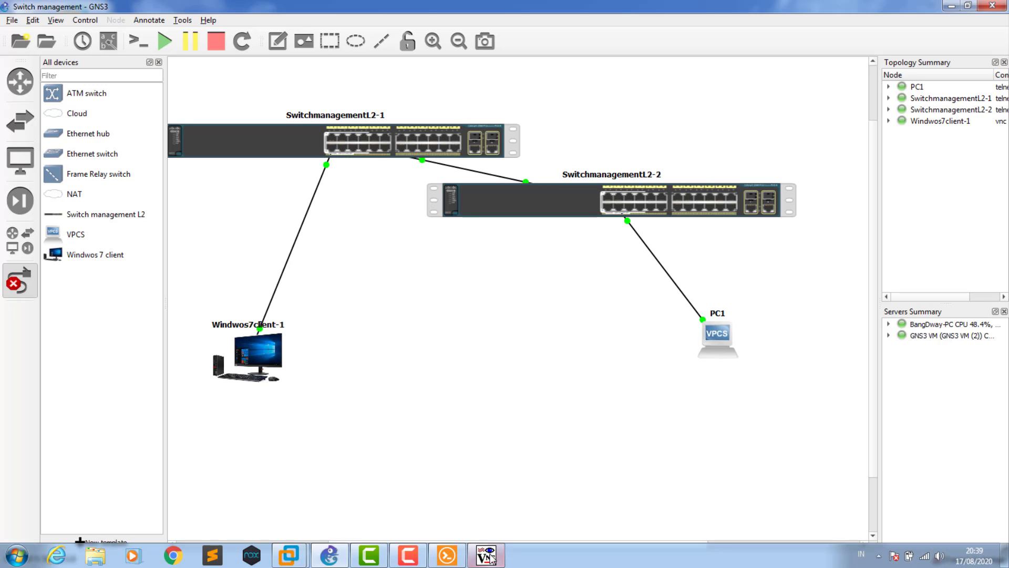
- Return to the Windwos7client-1 TightVNC console and test the recabled links by pinging 192.168.1.2
click(486, 555)
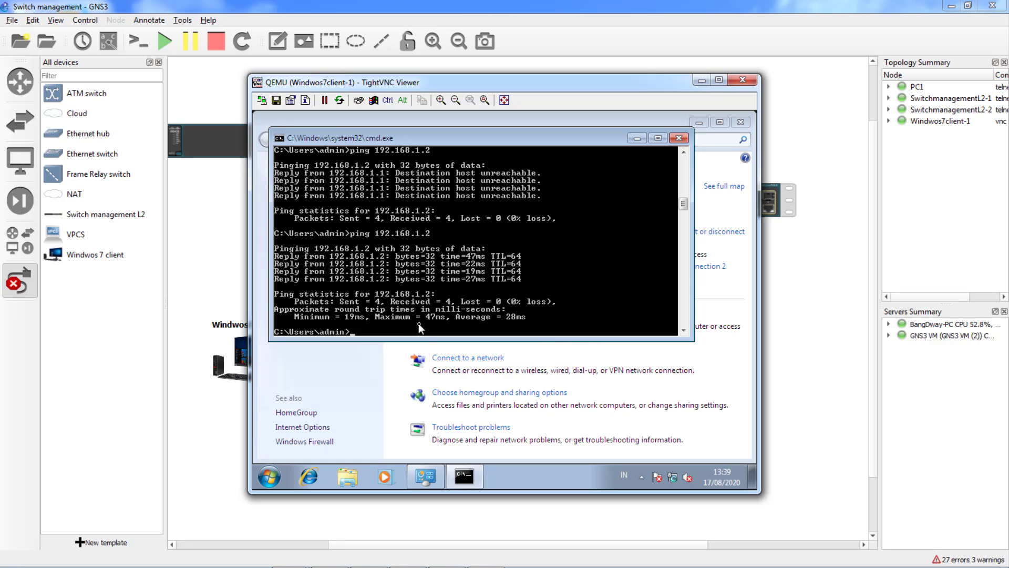
key(Up)
key(Return)
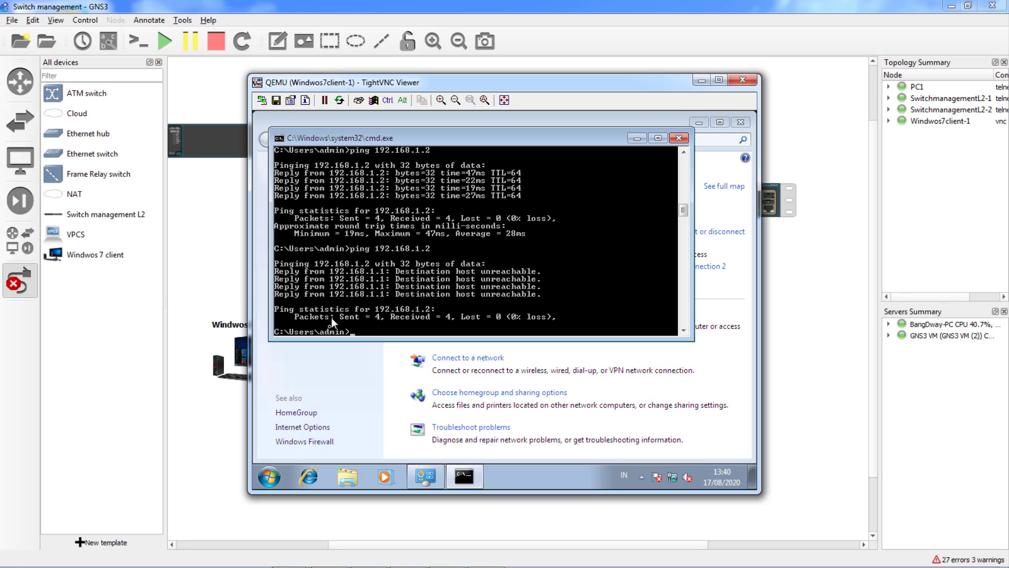
- Switch to the SwitchmanagementL2-2 Solar-PuTTY console and review its trunk's allowed VLANs and the VLAN port assignments
click(193, 230)
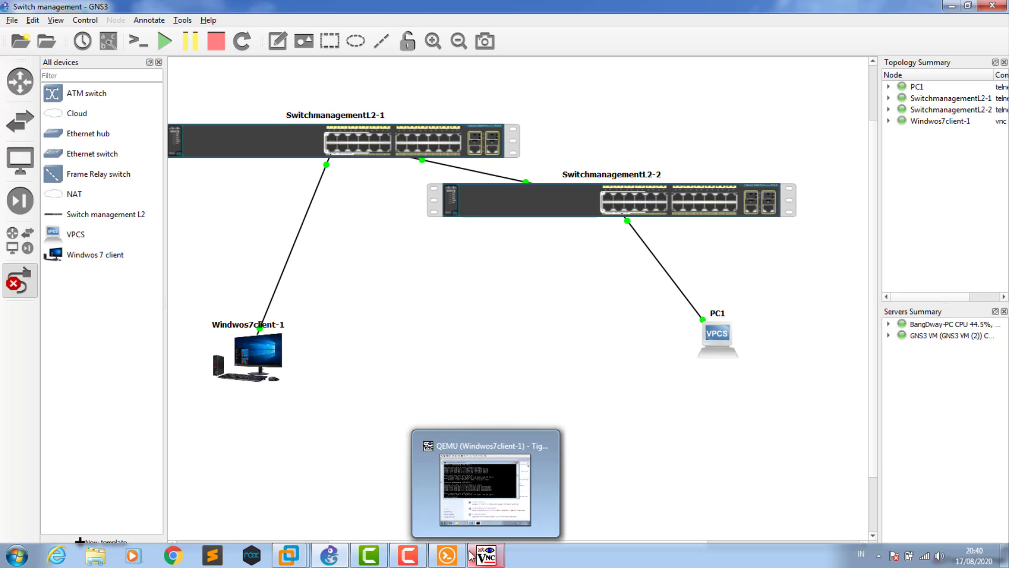
click(447, 555)
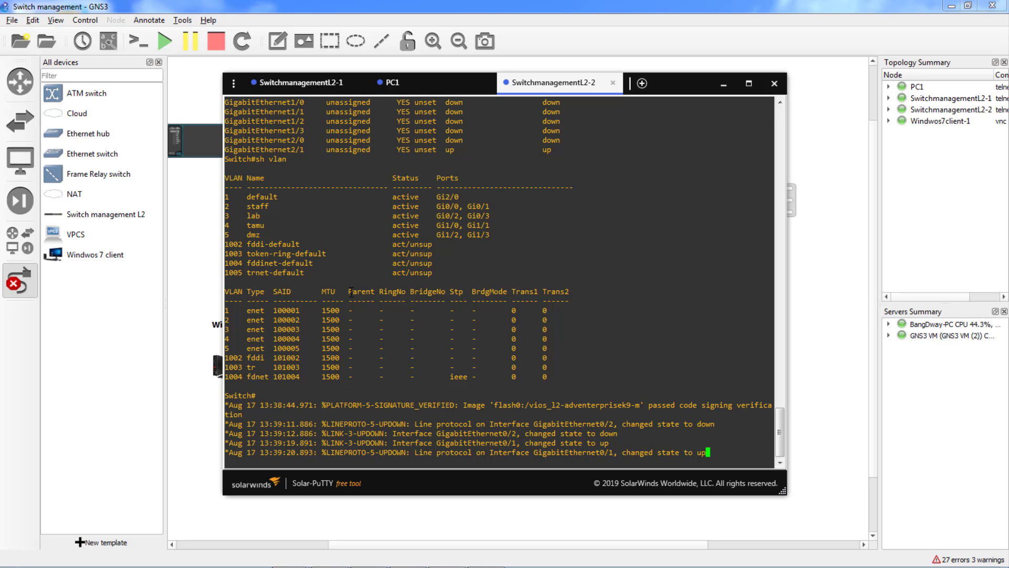
scroll(350, 292, up, 12)
scroll(348, 282, down, 6)
scroll(346, 281, up, 6)
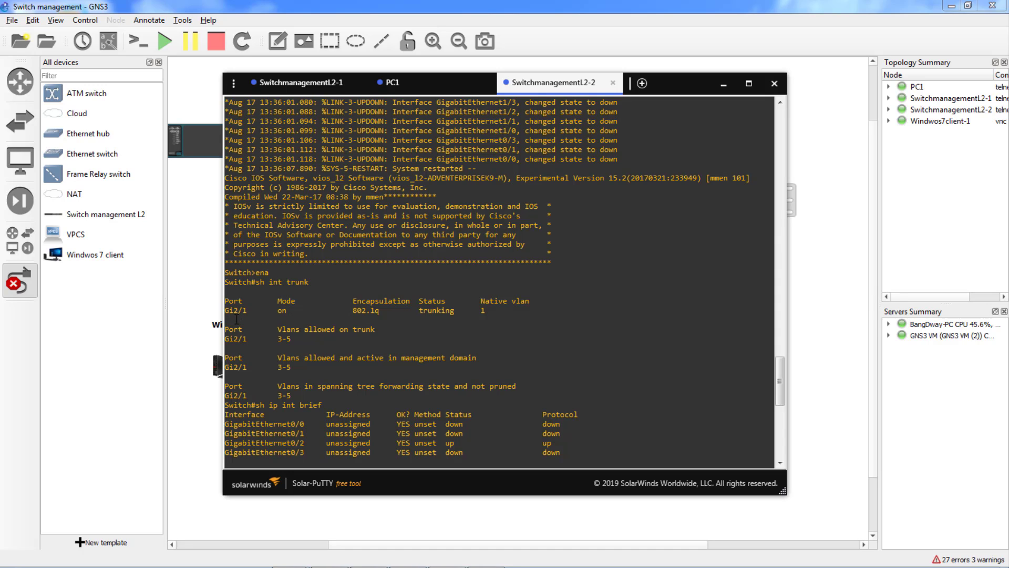
scroll(289, 317, up, 2)
scroll(303, 315, down, 4)
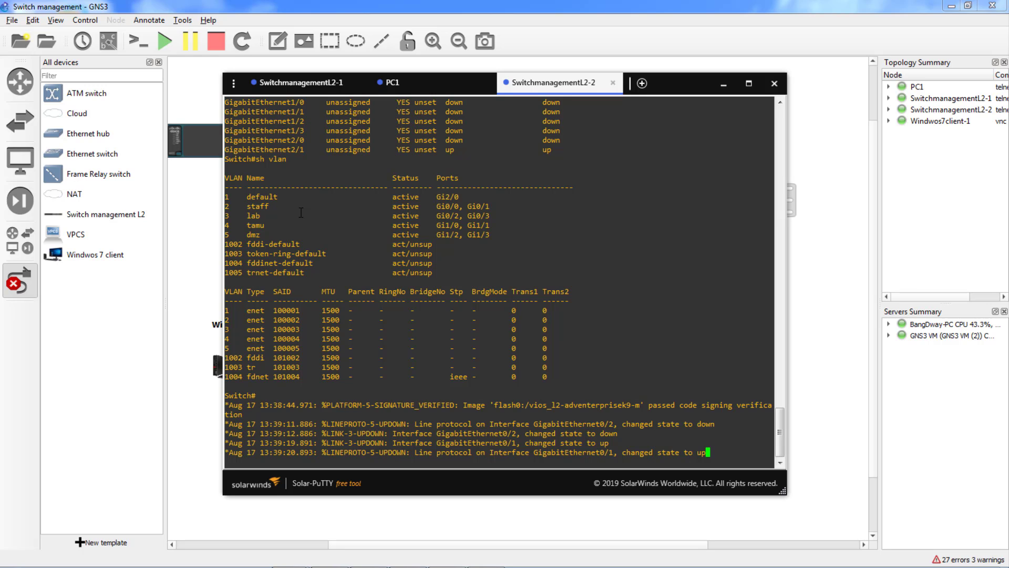
scroll(301, 212, up, 13)
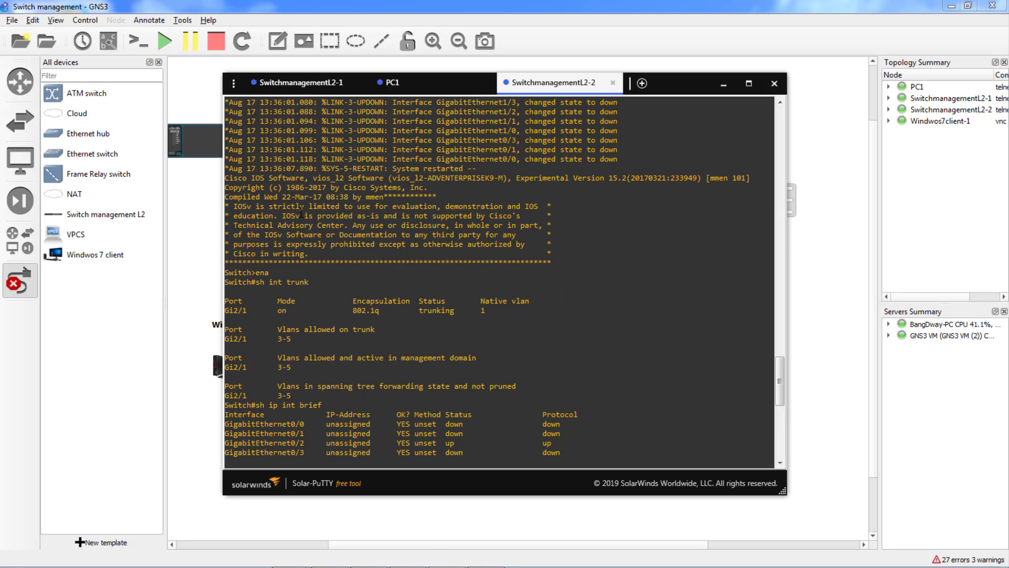
scroll(301, 212, up, 13)
scroll(301, 212, up, 10)
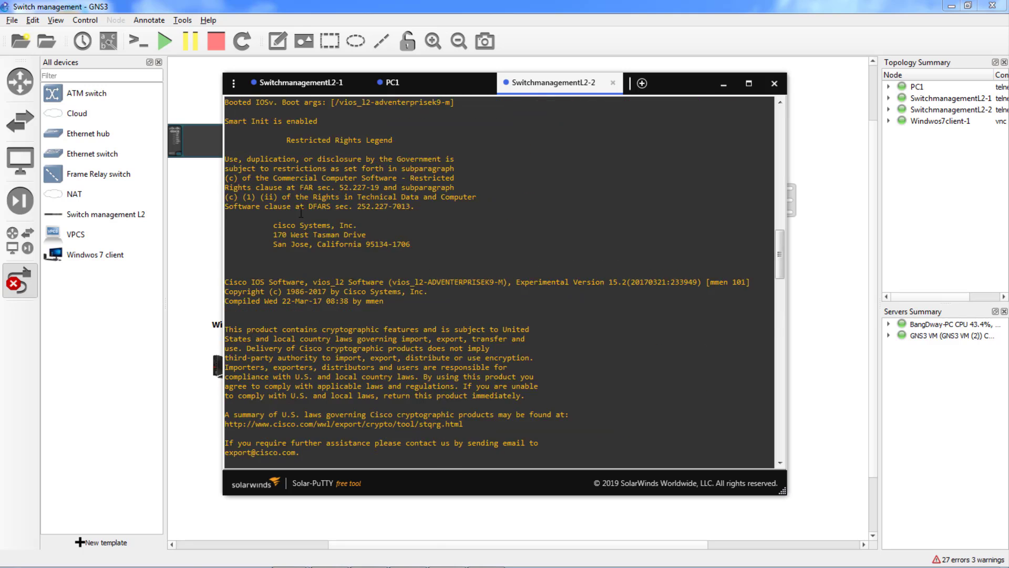
scroll(301, 212, down, 20)
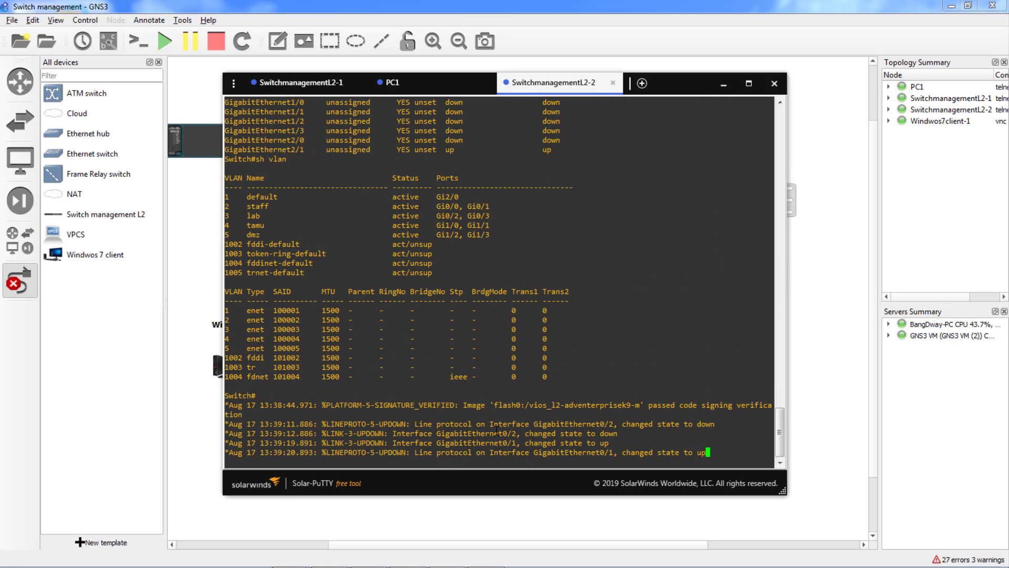
- Recheck the interface states on SwitchmanagementL2-2 with sh ip int brief, then return to the GNS3 topology
key(Return)
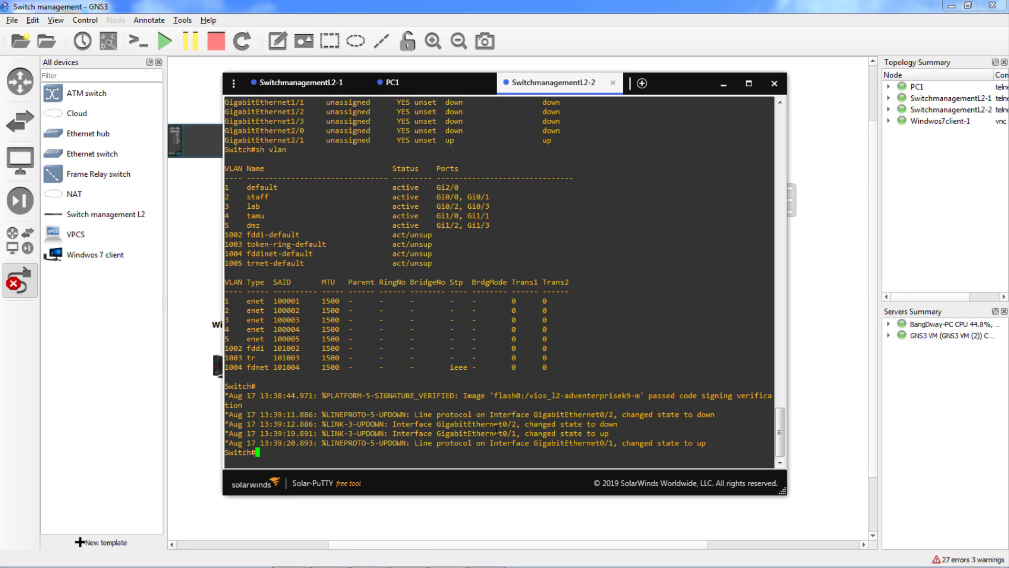
text(sh ip int brief)
key(Return)
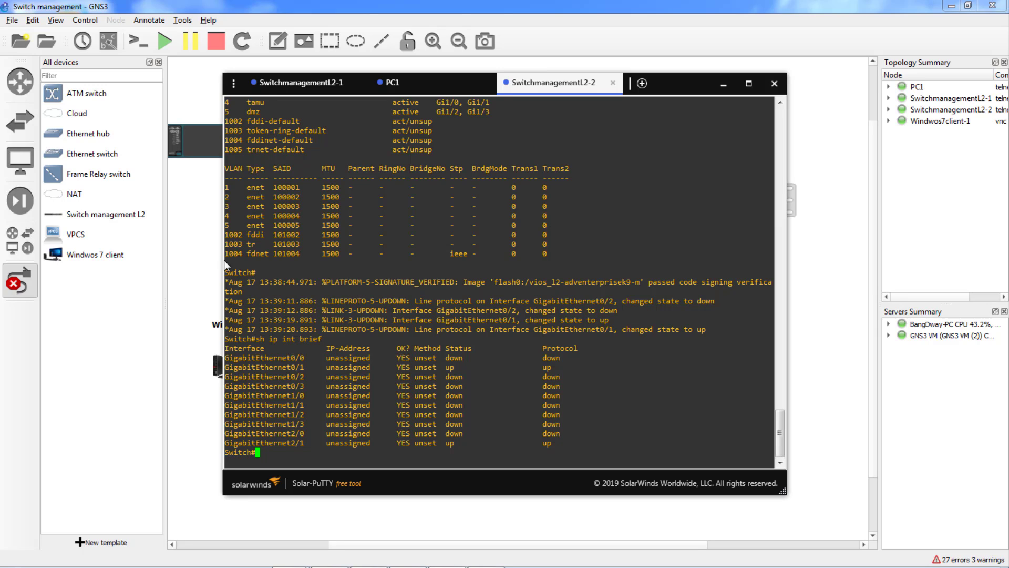
click(196, 240)
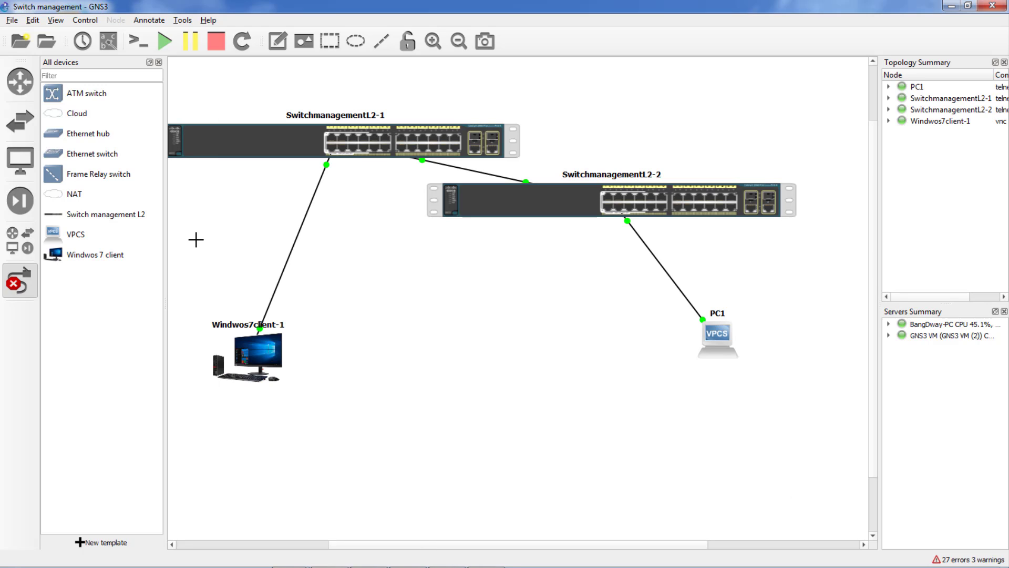